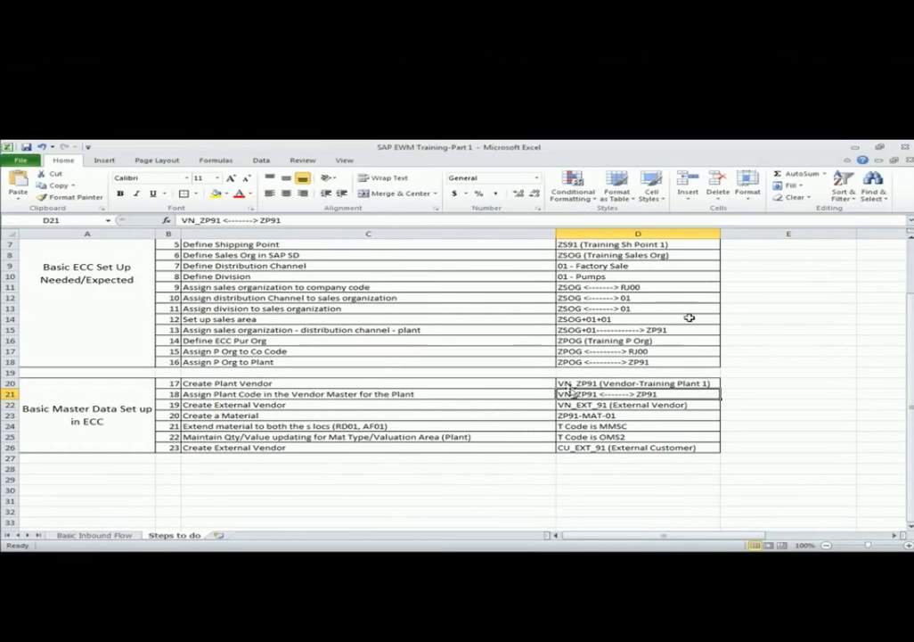
Review the Basic Master Data Set up activities and objects in the Excel step list.
scroll(445, 374, "up", 2)
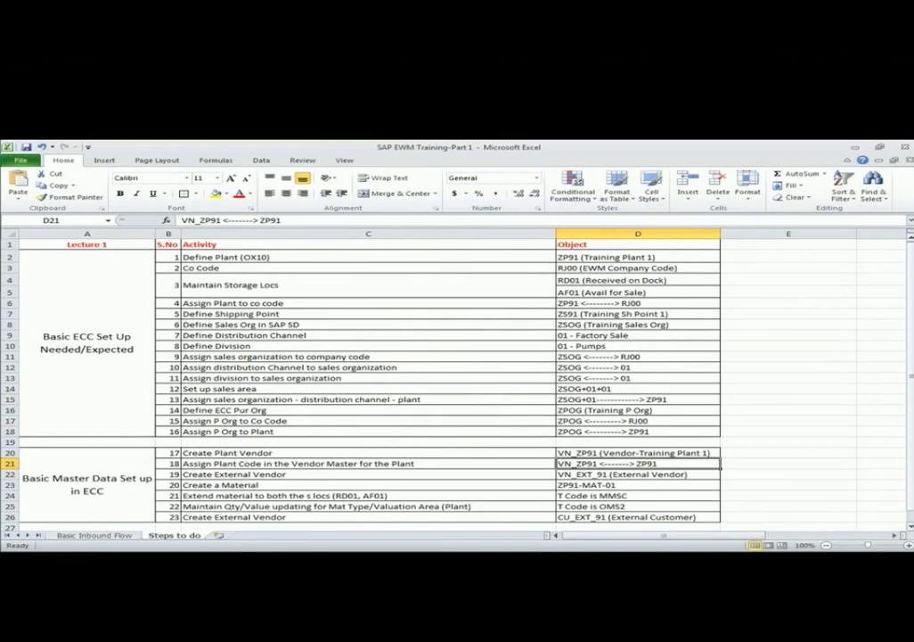
left_click(144, 506)
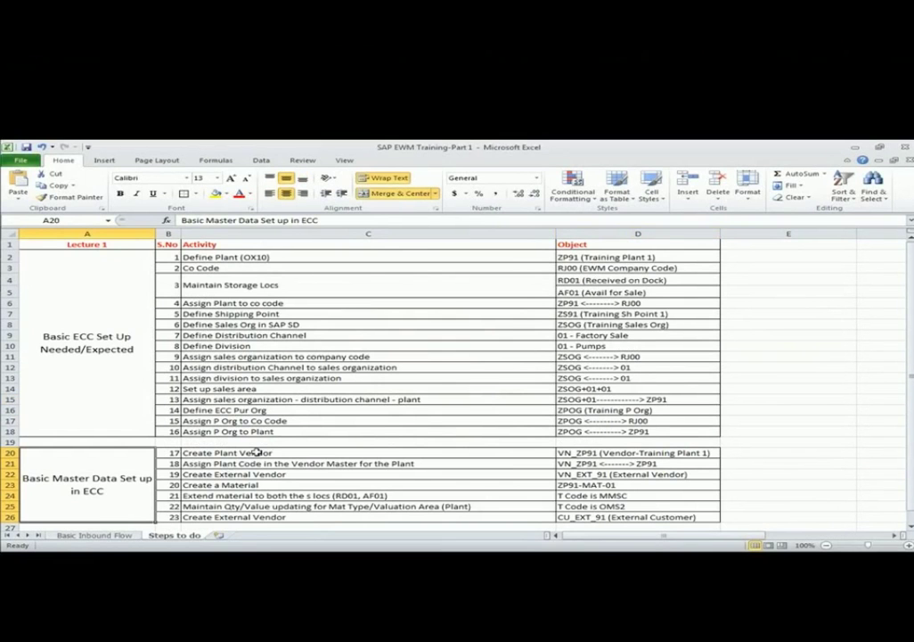
left_click_drag(255, 453, 258, 517)
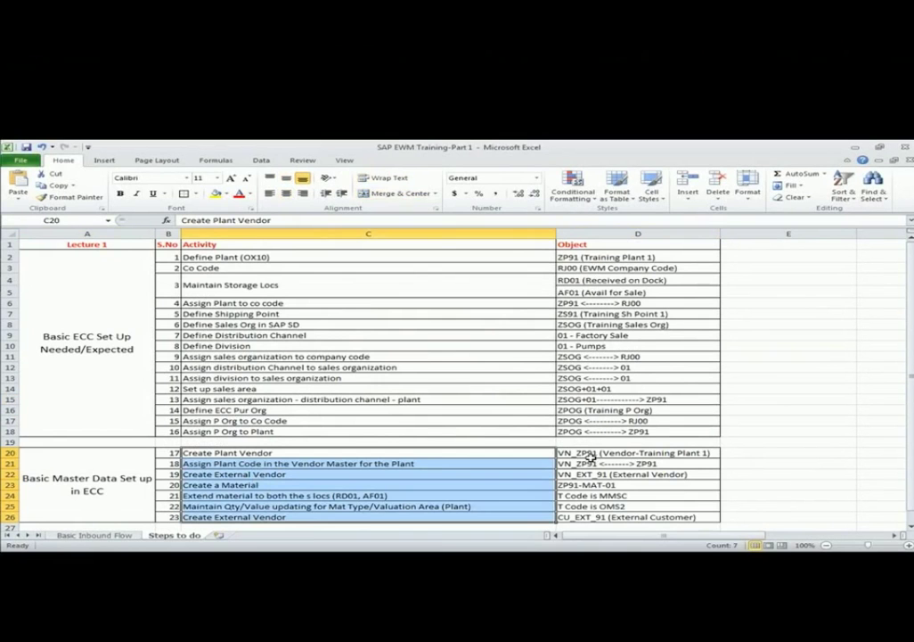
left_click_drag(588, 452, 604, 517)
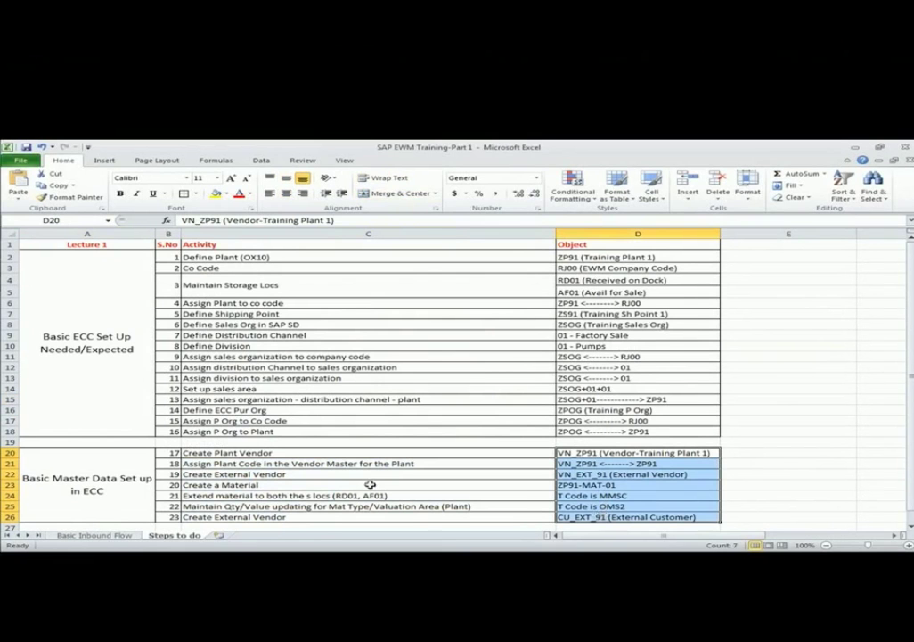
left_click(280, 452)
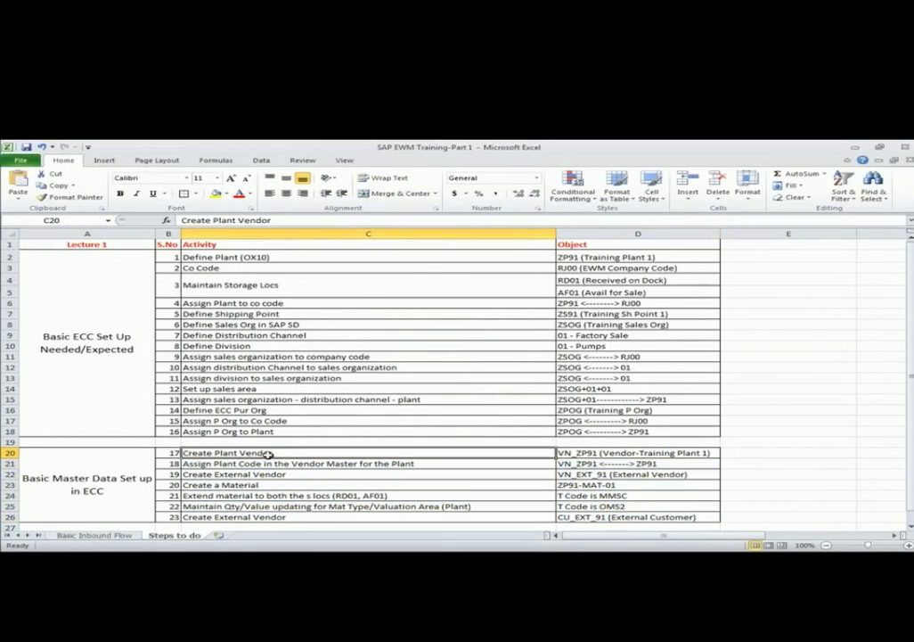
left_click(277, 475)
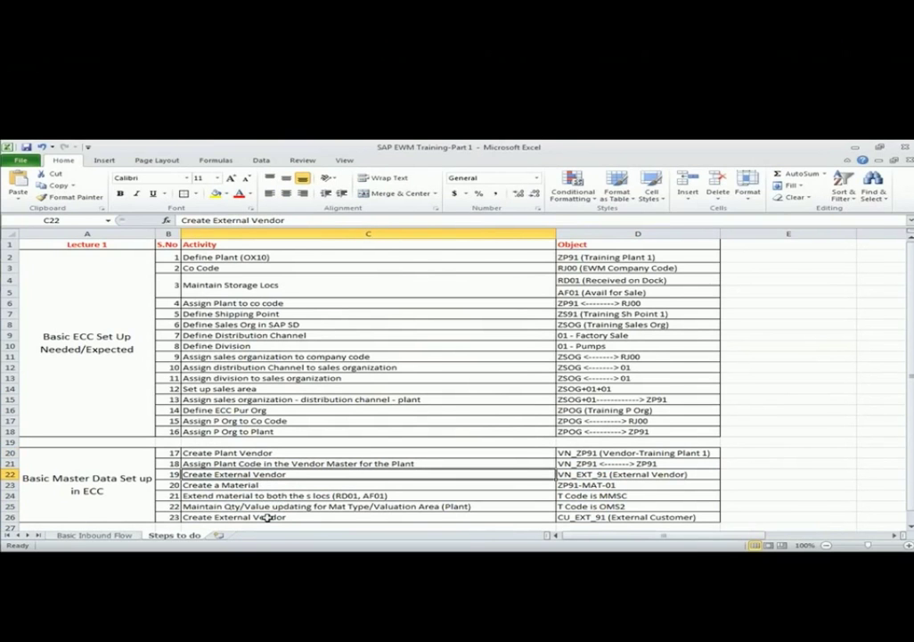
Change step 23's activity to 'Create External Customer' and return to SAP Easy Access.
double_click(268, 517)
key("BackSpace")
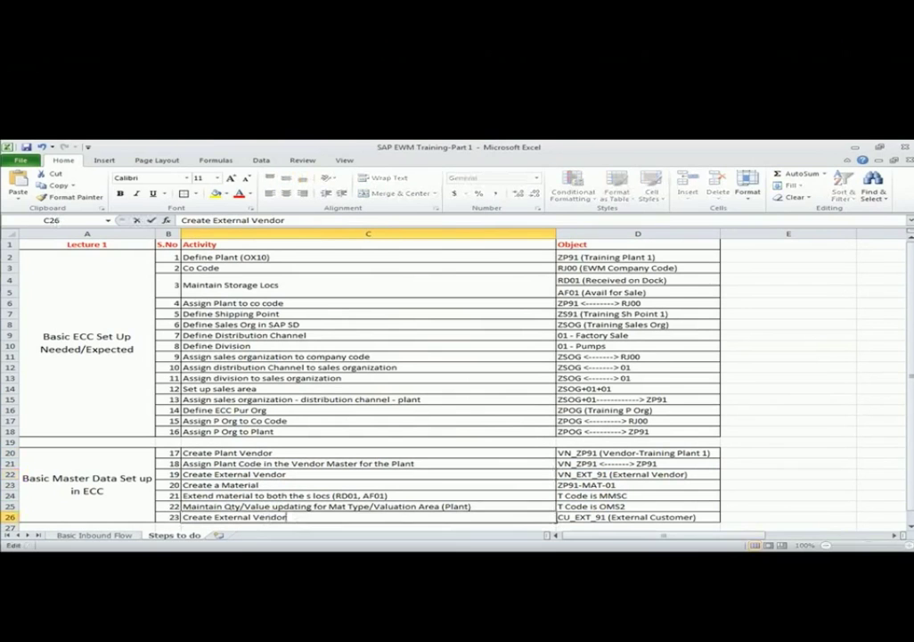
key("BackSpace")
key("BackSpace")
key("BackSpace")
key("BackSpace")
key("BackSpace")
type("Cust")
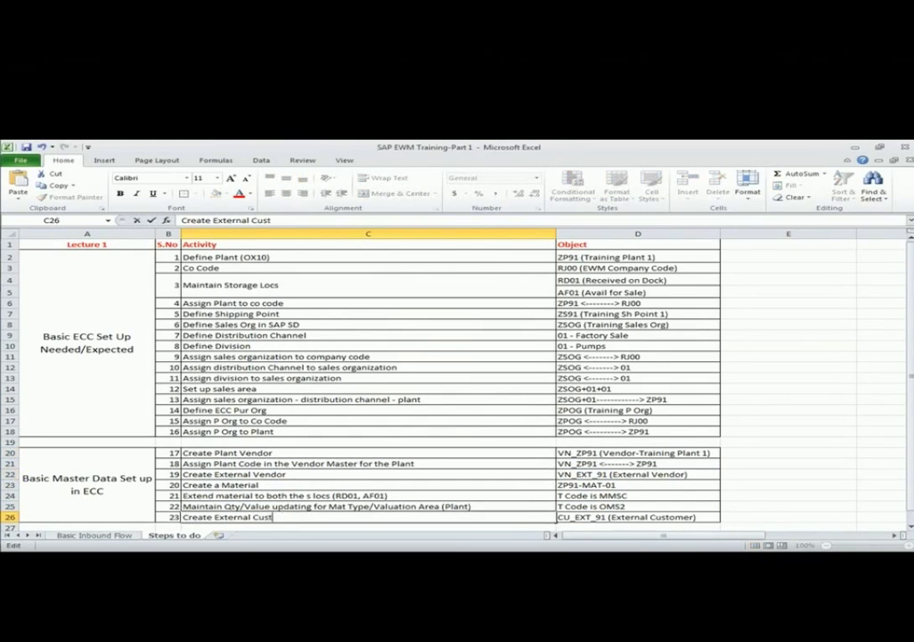
type("omer")
left_click(258, 484)
key("alt+Tab")
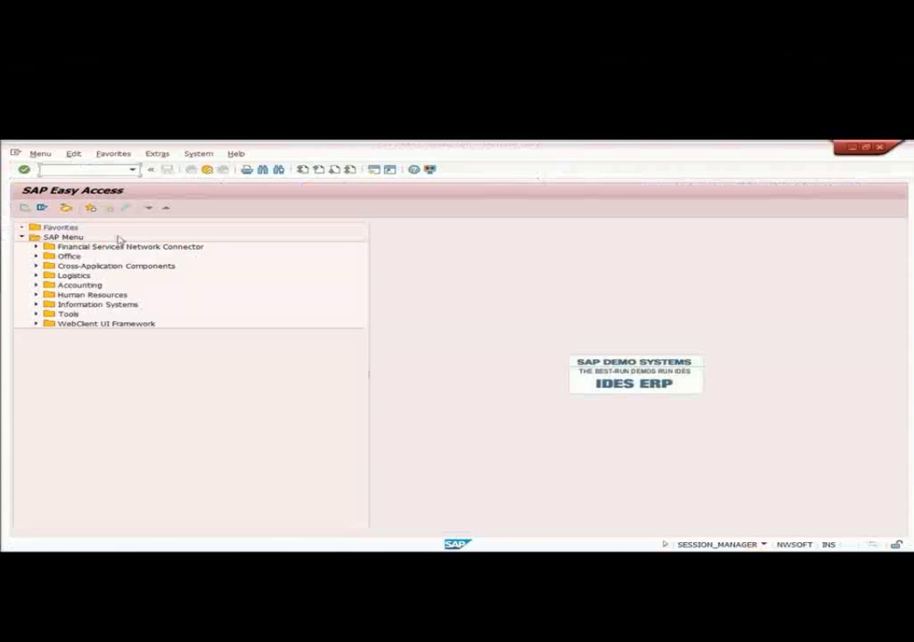
Start XK01 and enter vendor number VN_ZP91, copied from the Excel list.
type("xk01")
key("Return")
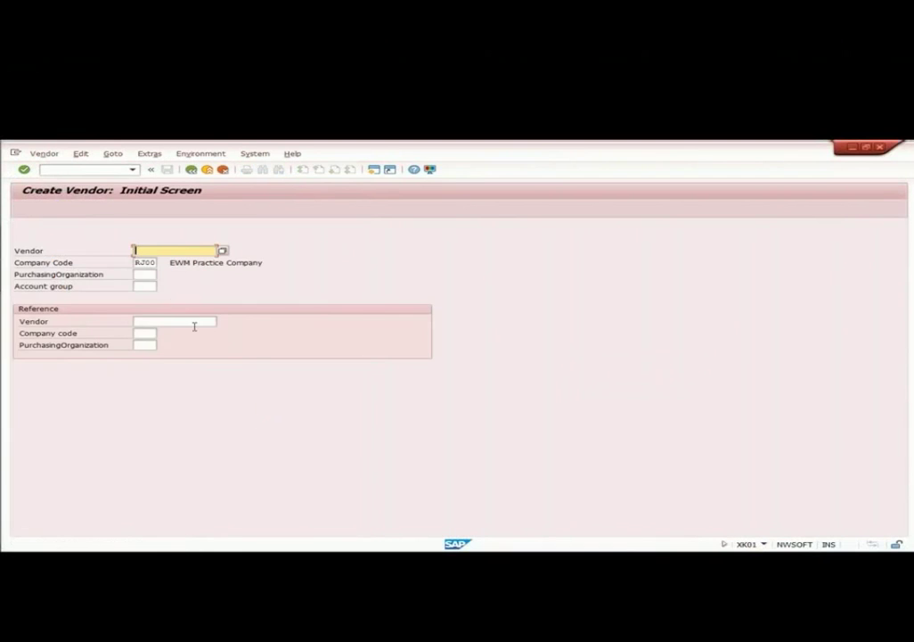
key("alt+Tab")
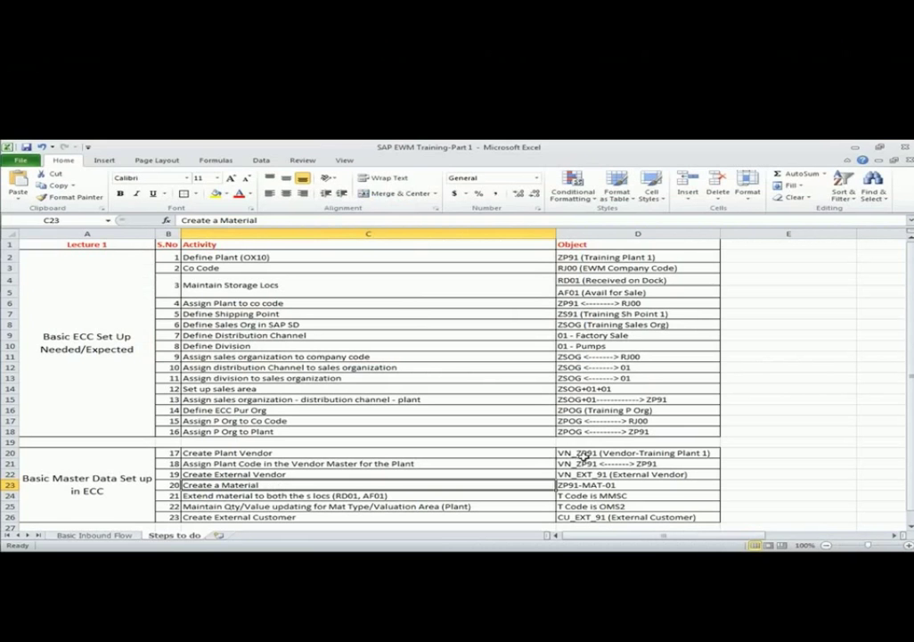
left_click(597, 452)
double_click(596, 452)
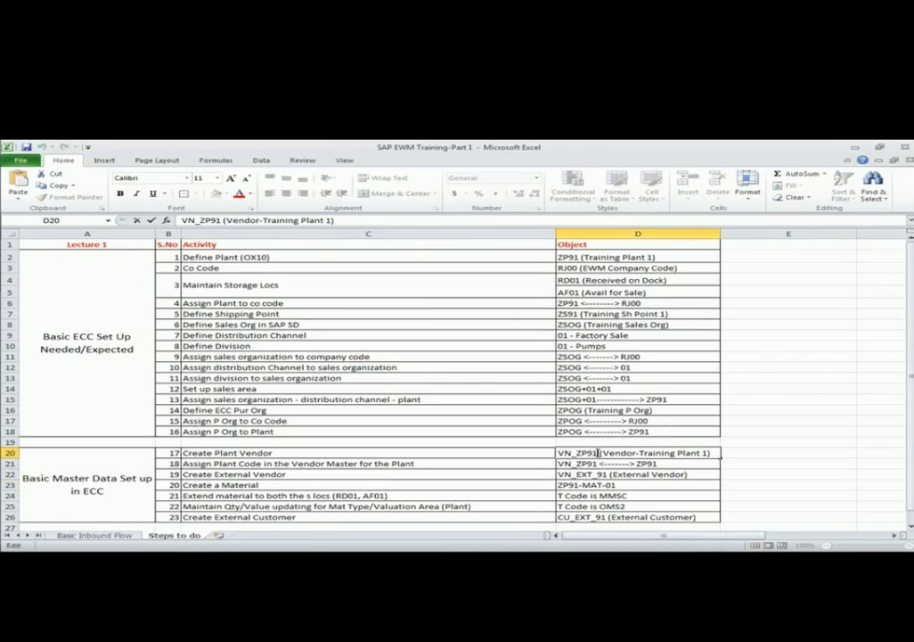
key("shift+Left")
key("shift+Left")
key("shift+Left")
key("shift+Left")
key("shift+Left")
key("shift+Left")
key("shift+Left")
key("ctrl+c")
key("alt+Tab")
key("ctrl+v")
key("Tab")
key("Tab")
Enter purchasing organization ZPOG, copied from the Excel list.
key("alt+Tab")
key("alt+Tab")
key("alt+Tab")
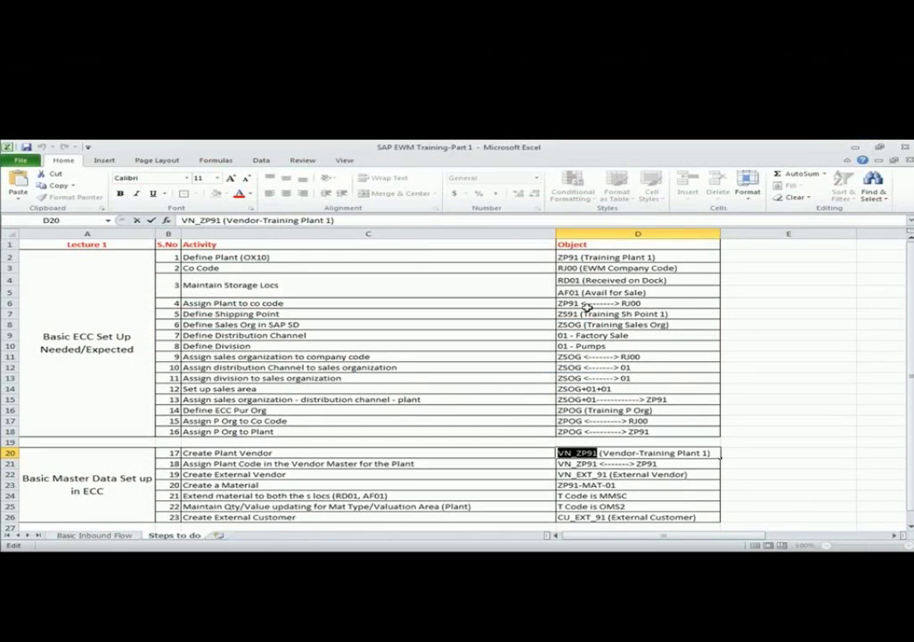
left_click(373, 368)
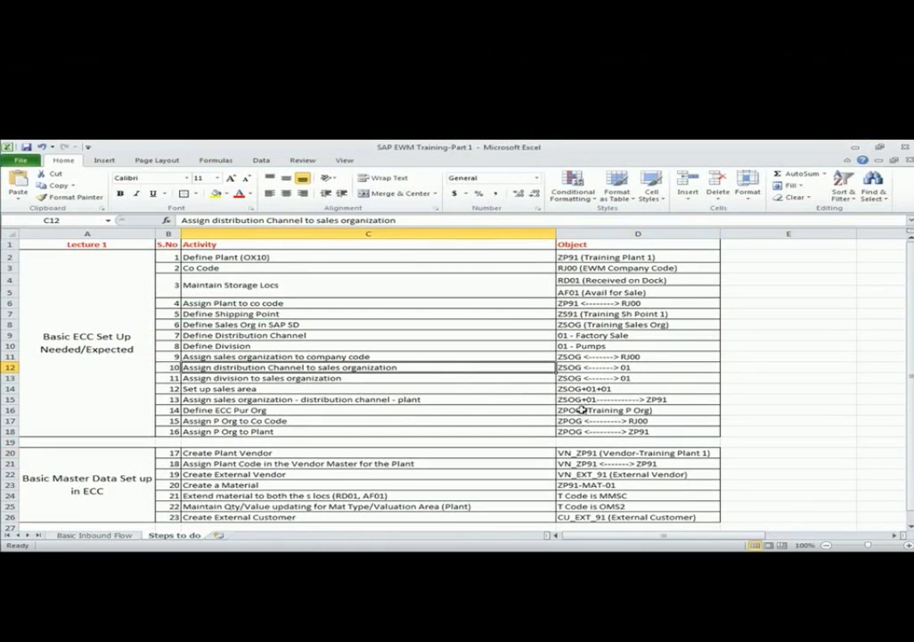
double_click(581, 408)
left_click_drag(581, 408, 559, 410)
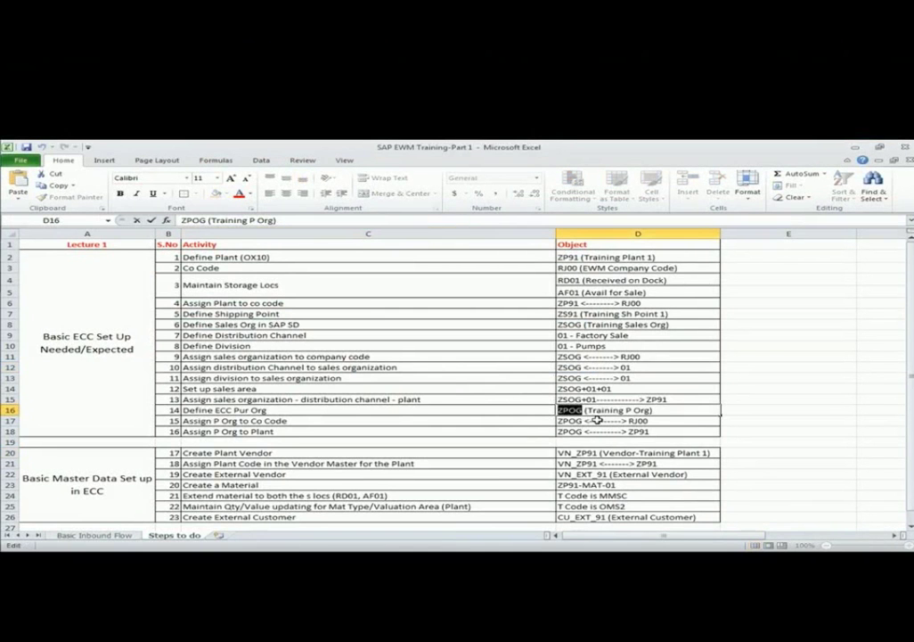
key("ctrl+c")
key("alt+Tab")
key("ctrl+v")
key("Tab")
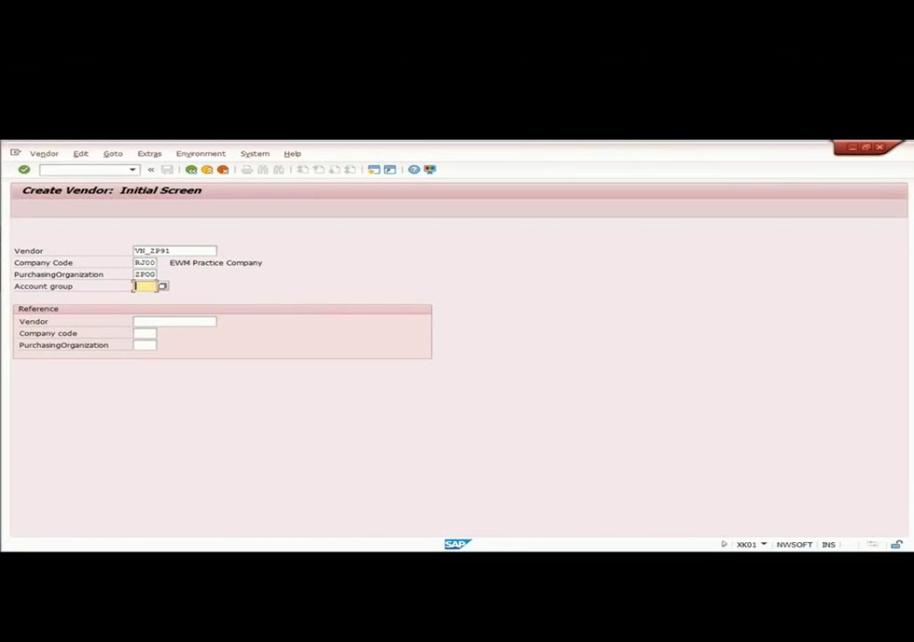
Enter account group ZTMM, then set title Company and name 'Vendor-Training Plant 1'.
type("ZTMM")
key("Return")
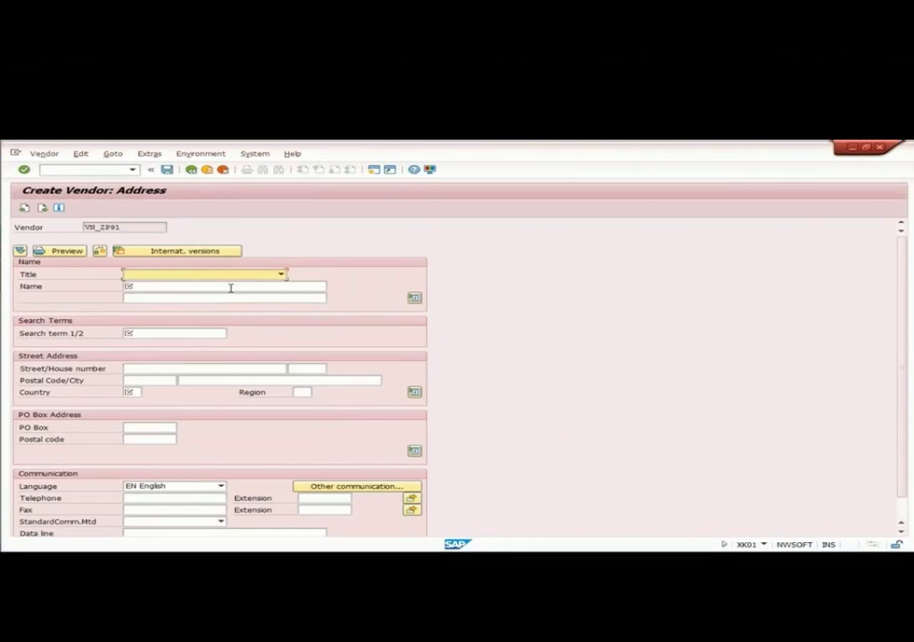
left_click(221, 274)
left_click(208, 282)
key("Tab")
key("alt+Tab")
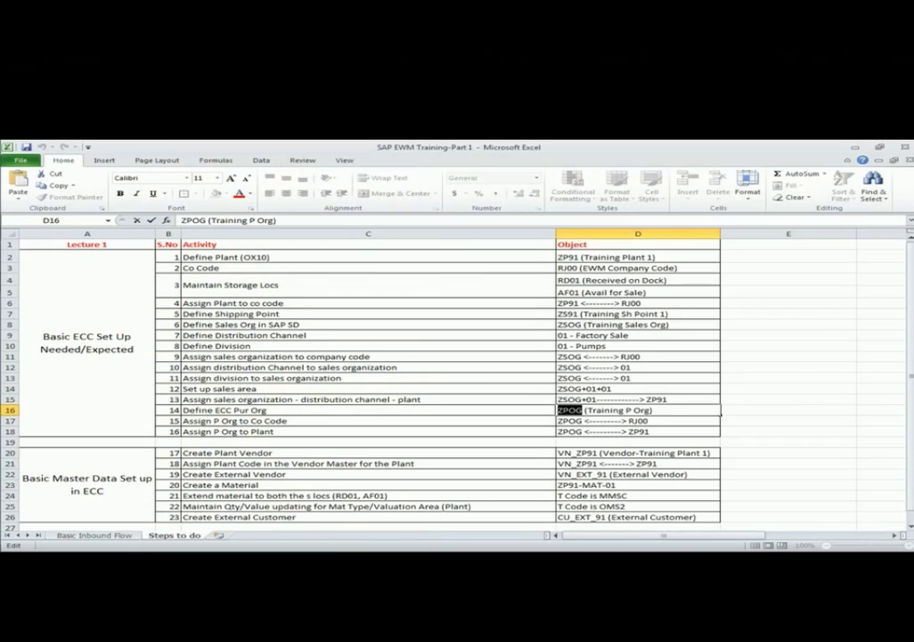
double_click(660, 452)
left_click_drag(603, 452, 704, 454)
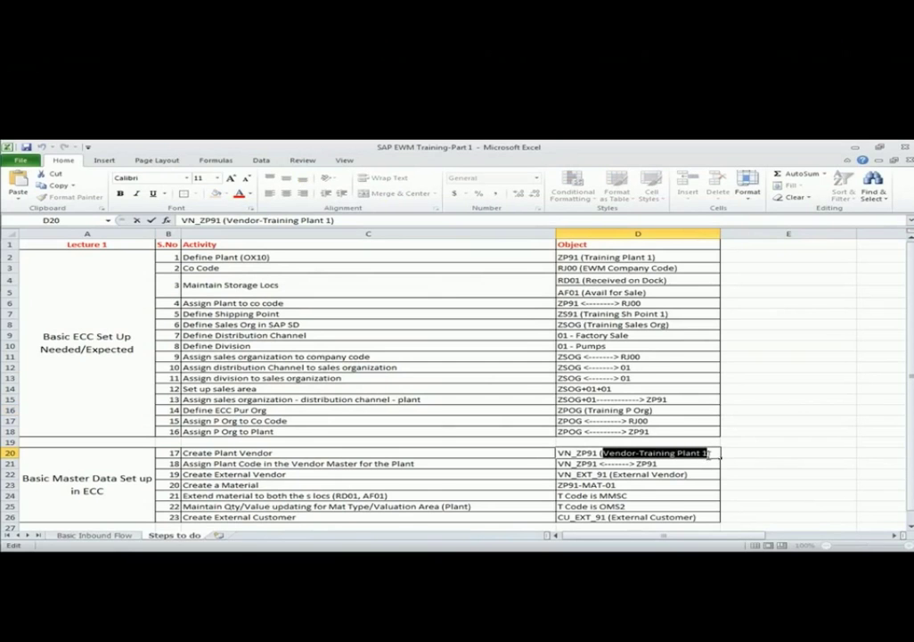
key("ctrl+c")
key("alt+Tab")
left_click(193, 286)
key("ctrl+v")
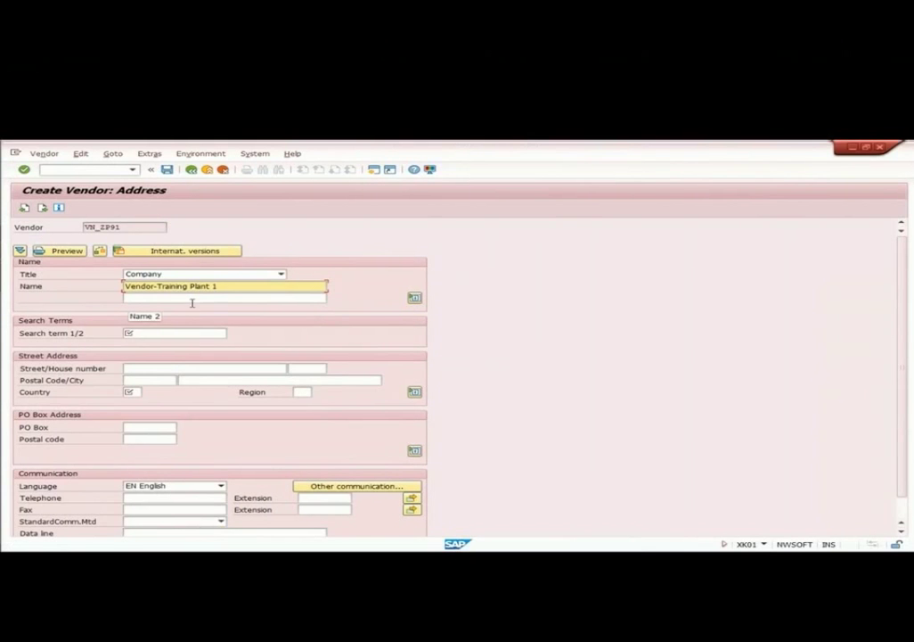
Enter search term Training and address Wilkinson Road 765, 22299 Hamburg, DE, region 02.
left_click(147, 330)
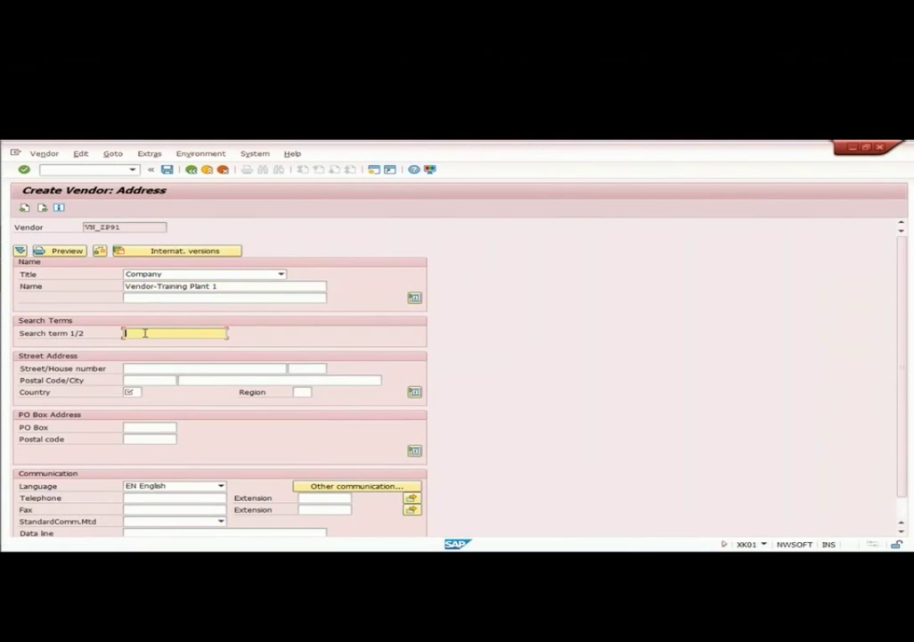
type("Training")
left_click(152, 368)
type("Wilkinson ")
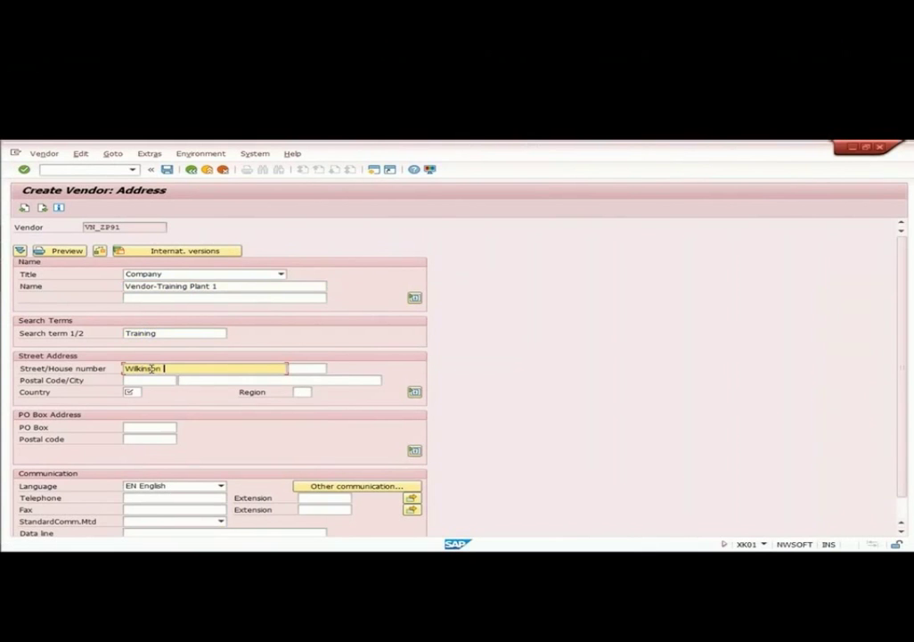
type("Road")
key("Tab")
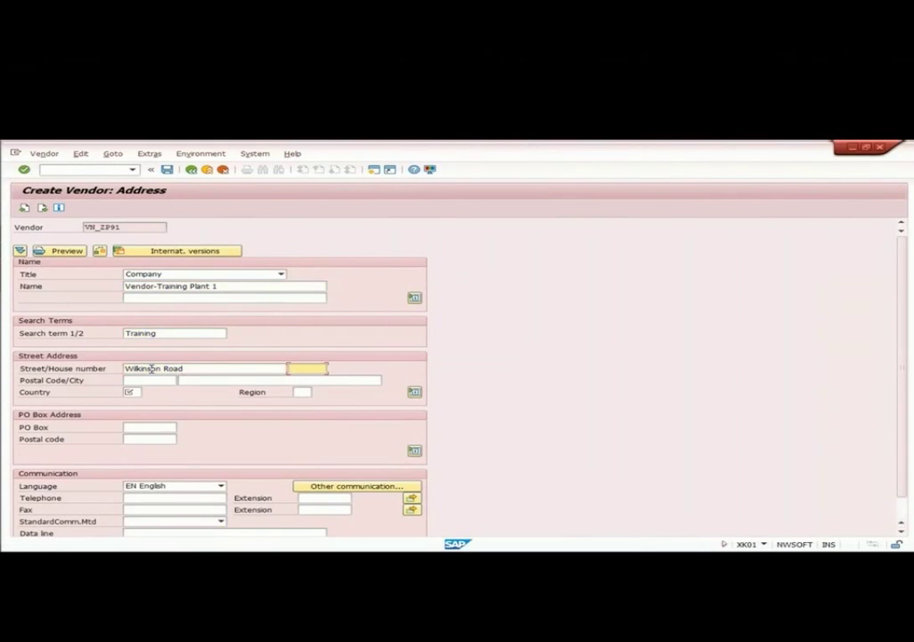
type("765")
key("Tab")
type("22299")
key("Tab")
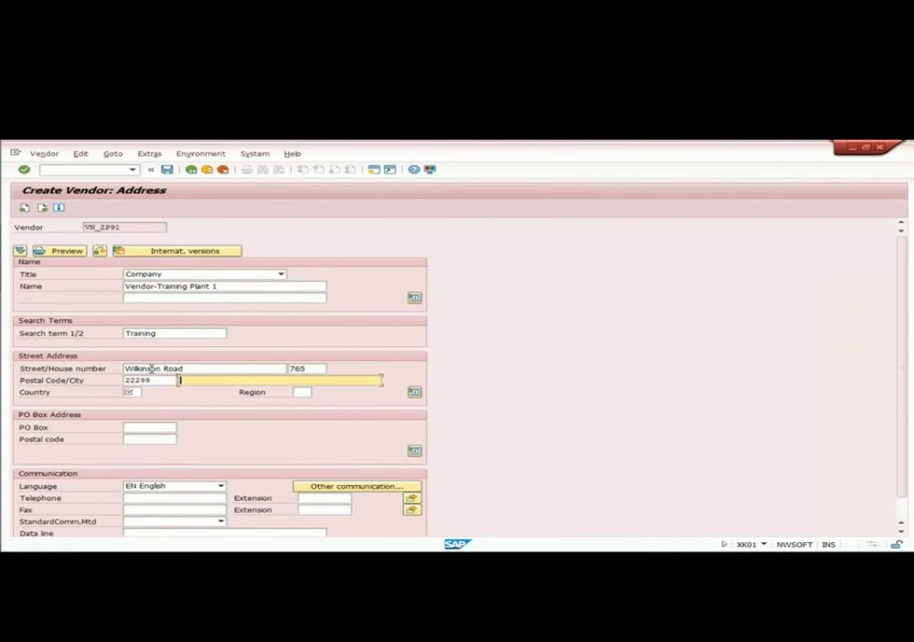
type("Hamburg")
key("Tab")
type("DE")
key("Tab")
type("02")
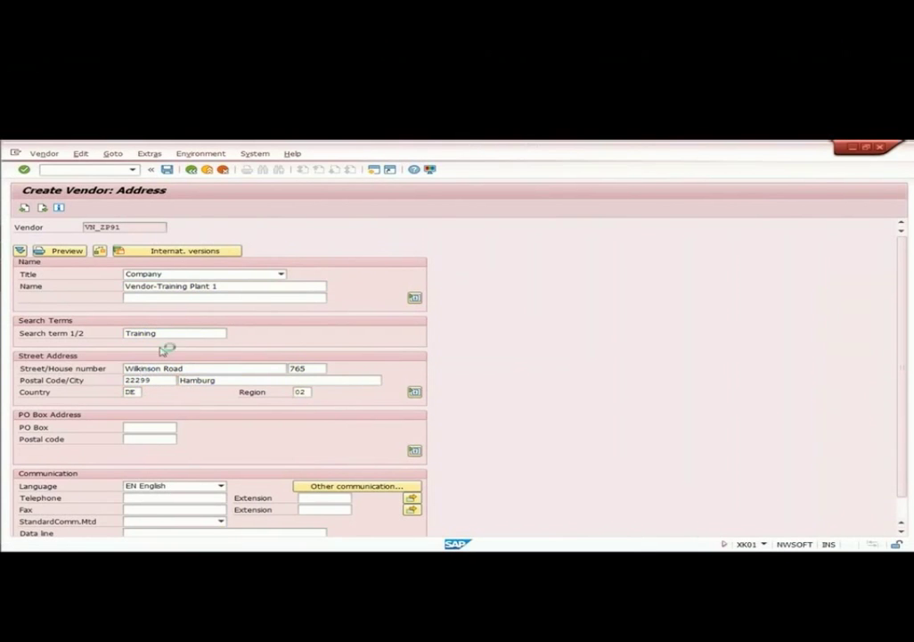
key("Return")
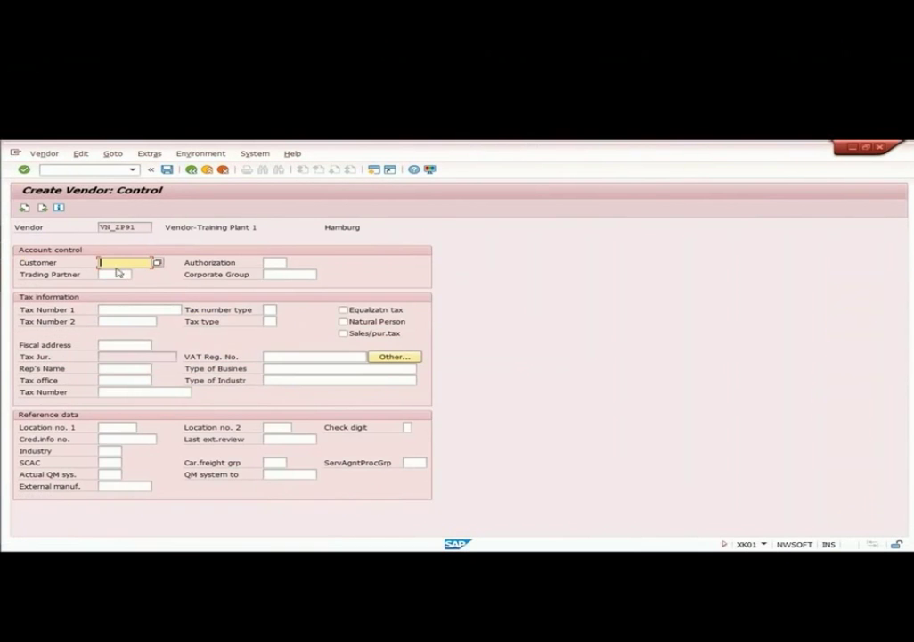
Continue past the payment transactions screen and open the plants overview table (OX10).
key("Return")
key("Return")
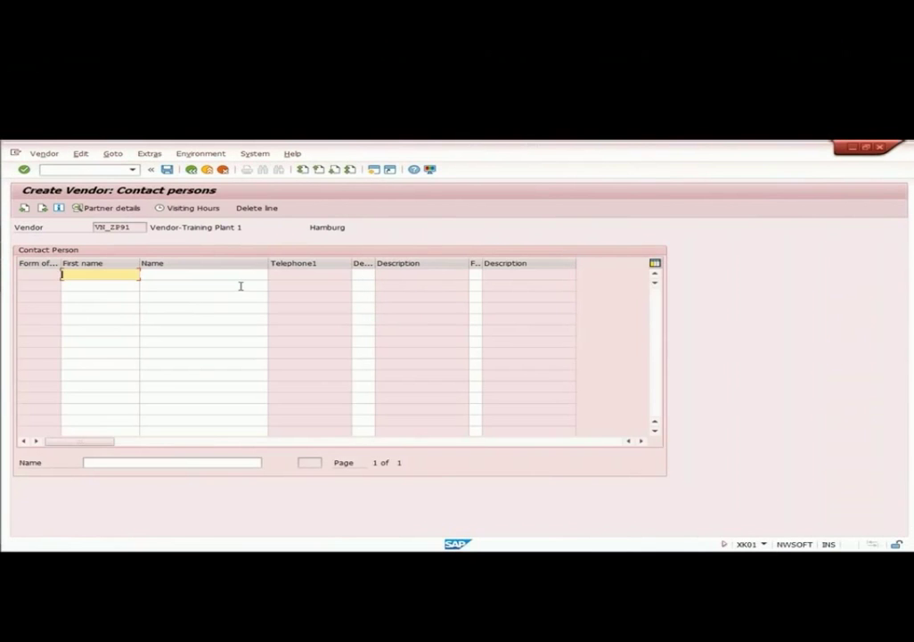
left_click(96, 171)
type("/o")
type("ox")
type("01")
key("Return")
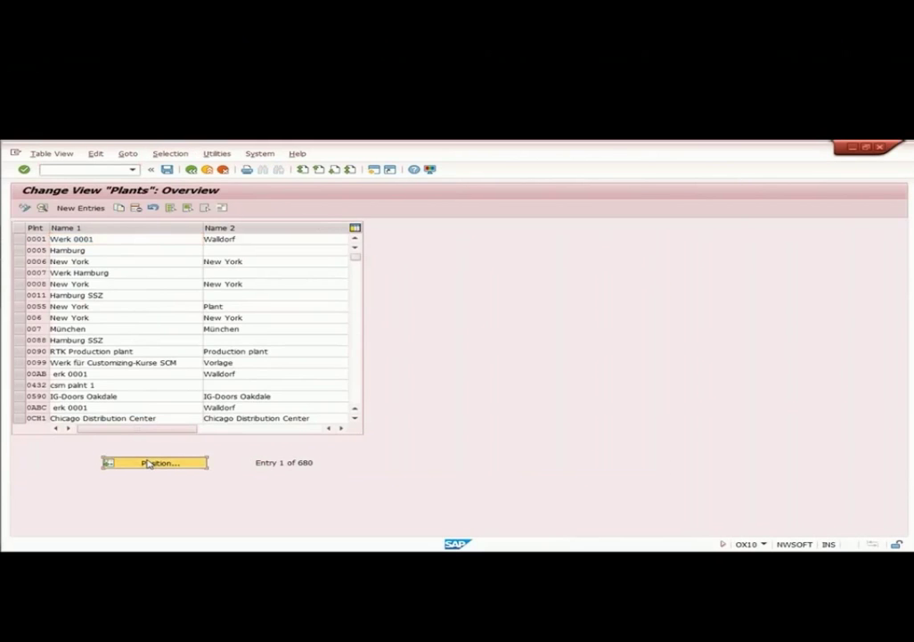
Position the plants list at ZP91 and view Training Plant 1's details.
left_click(148, 463)
type("ZE")
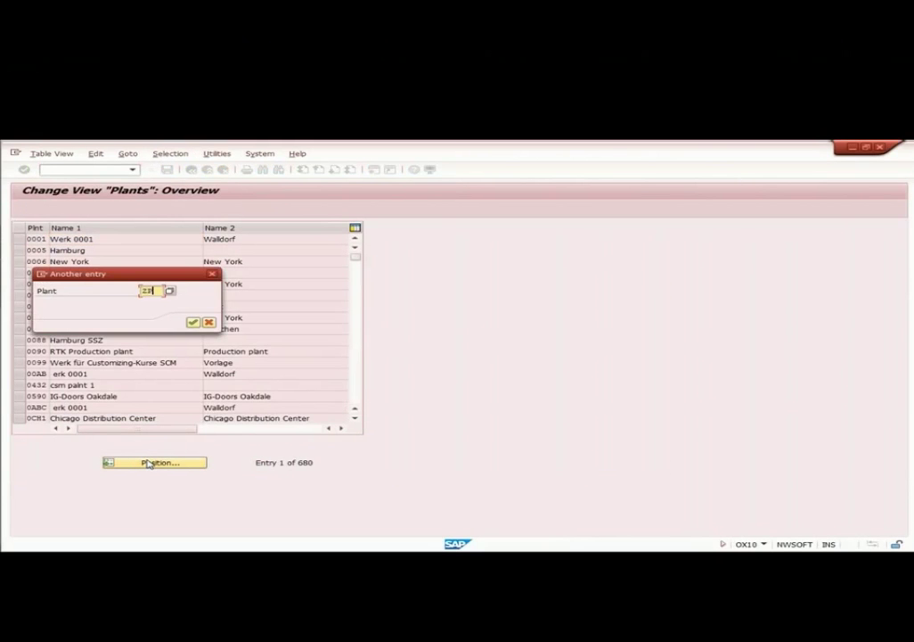
type("91")
key("Return")
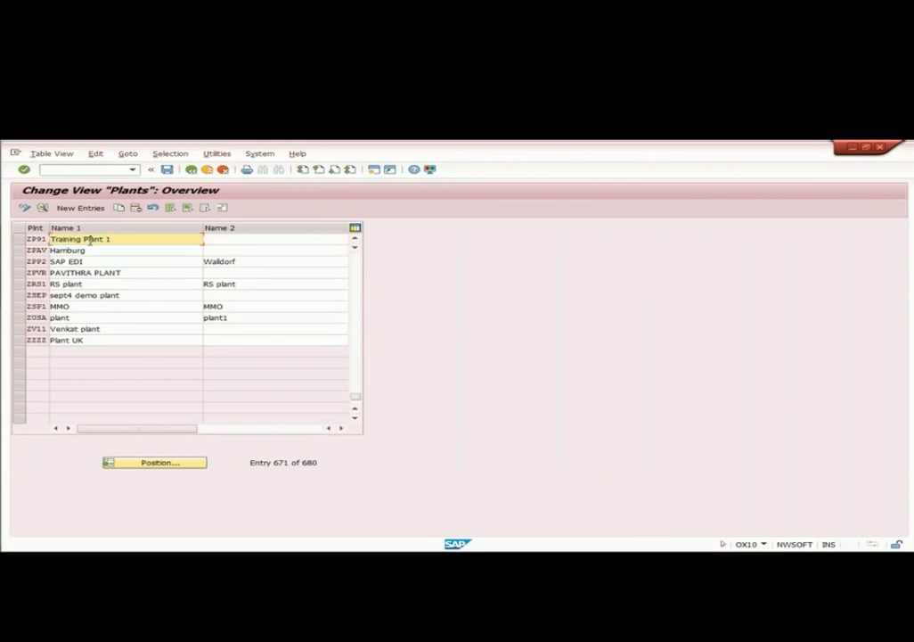
double_click(90, 240)
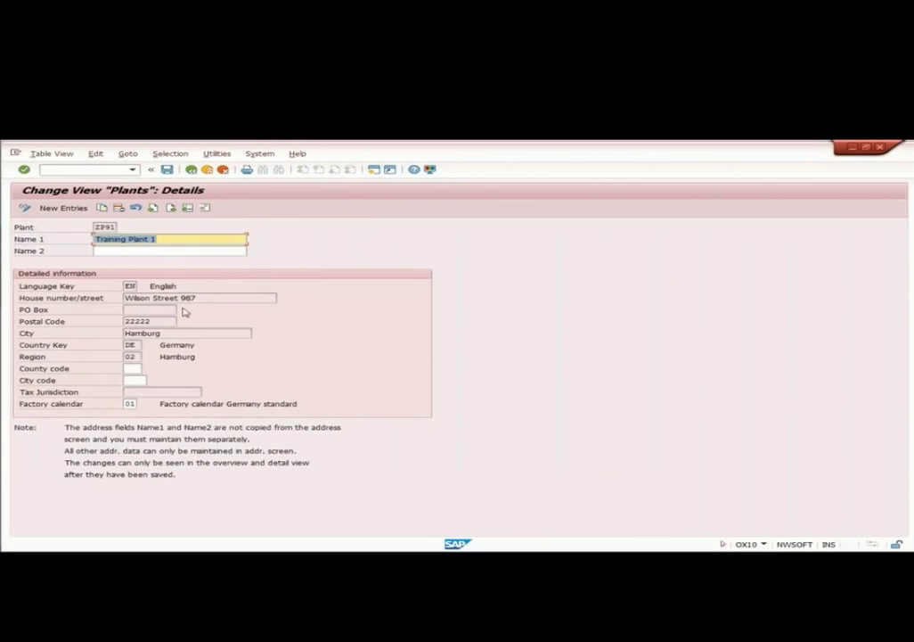
left_click(190, 298)
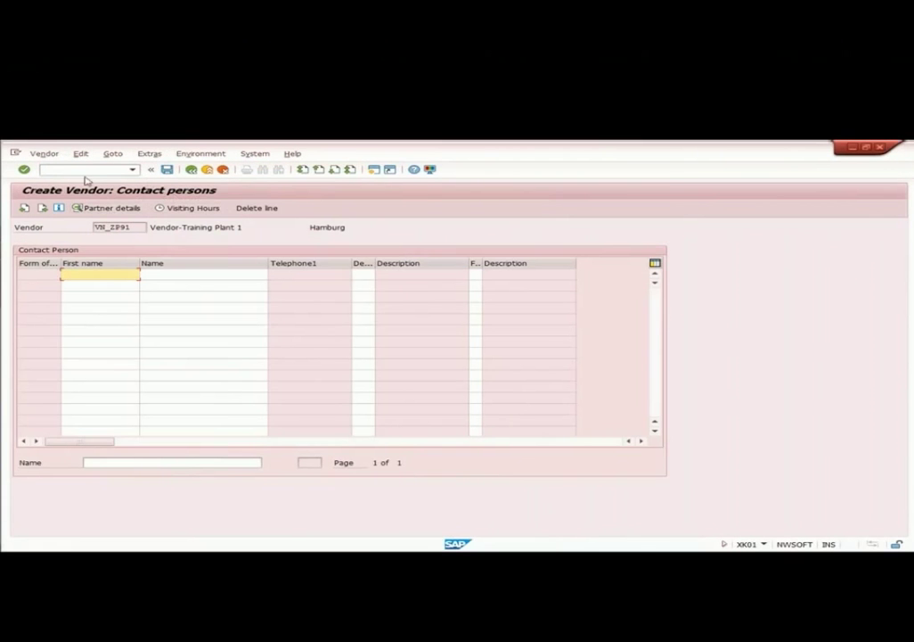
Restart vendor creation with /nxk01.
left_click(86, 169)
type("/nxk01")
key("Return")
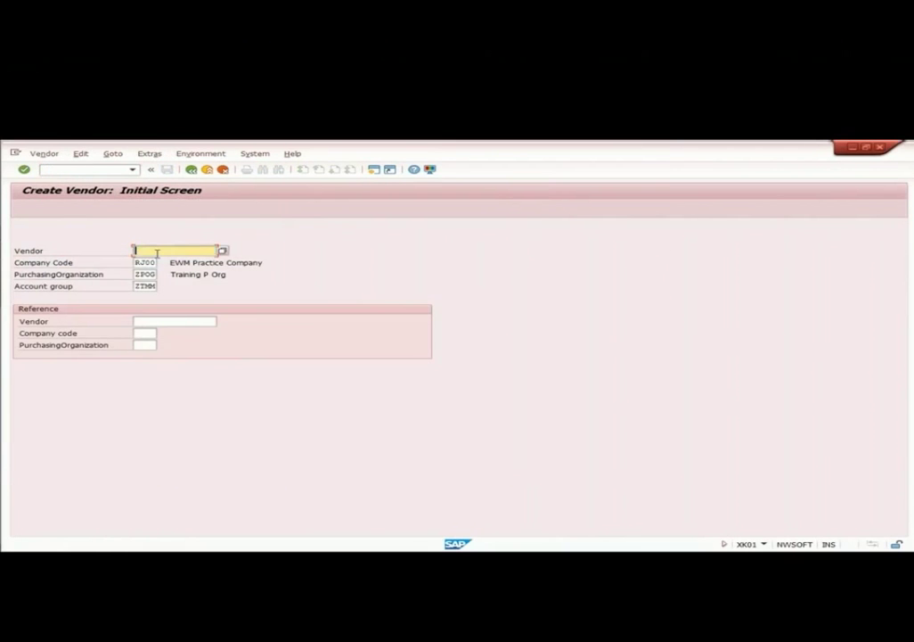
Enter VN_ZP91 from Excel as the vendor number and confirm the initial screen.
key("alt+Tab")
key("alt+Tab")
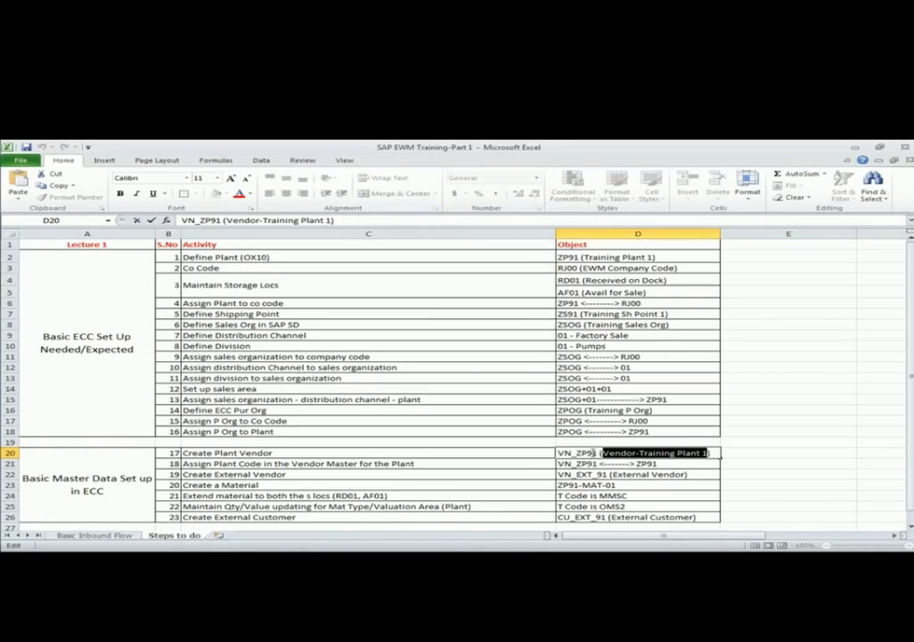
left_click_drag(594, 453, 558, 453)
key("alt+Tab")
key("ctrl+v")
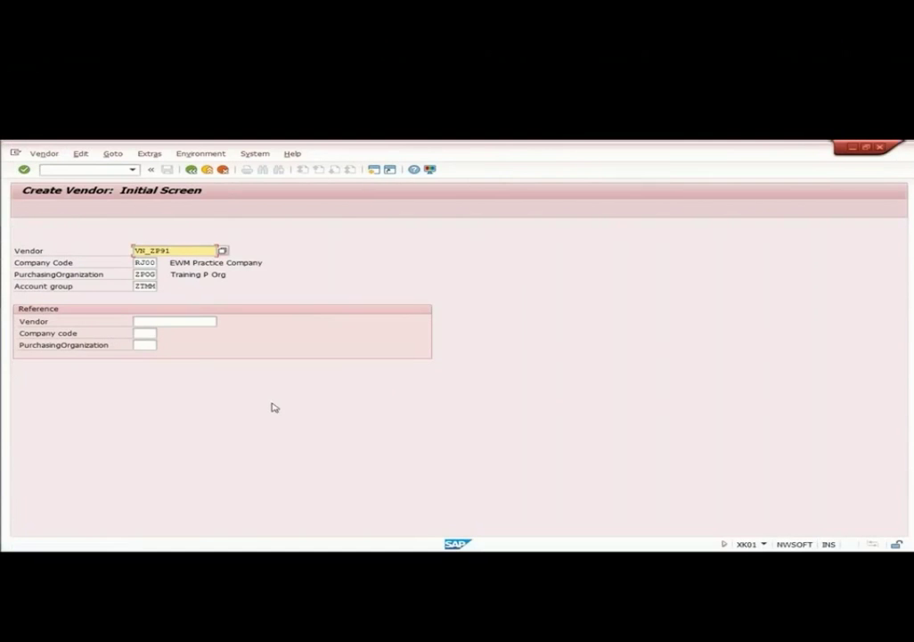
key("Return")
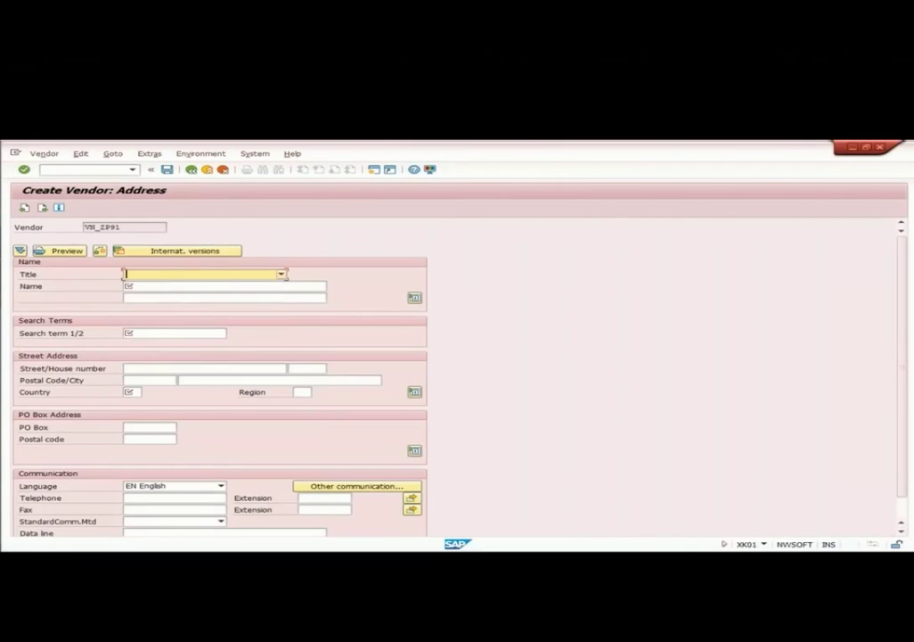
Set title Company and name 'Vendor-Training Plant 1', copied from Excel.
key("F4")
left_click(169, 282)
key("alt+Tab")
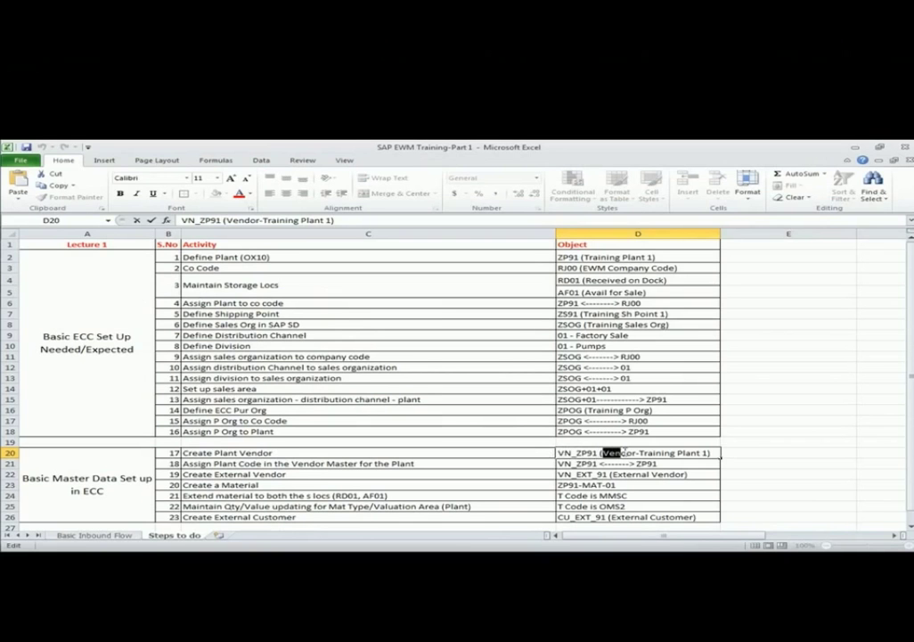
left_click_drag(603, 453, 706, 452)
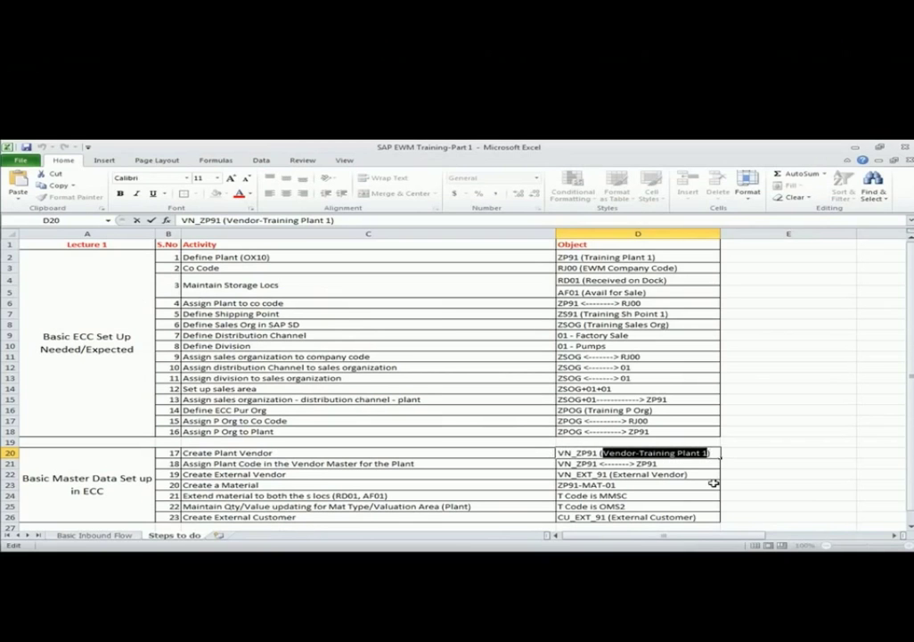
key("ctrl+c")
key("alt+Tab")
key("ctrl+v")
Enter search term Training and the Wilson Street 987, 22222 Hamburg, DE address.
left_click(171, 332)
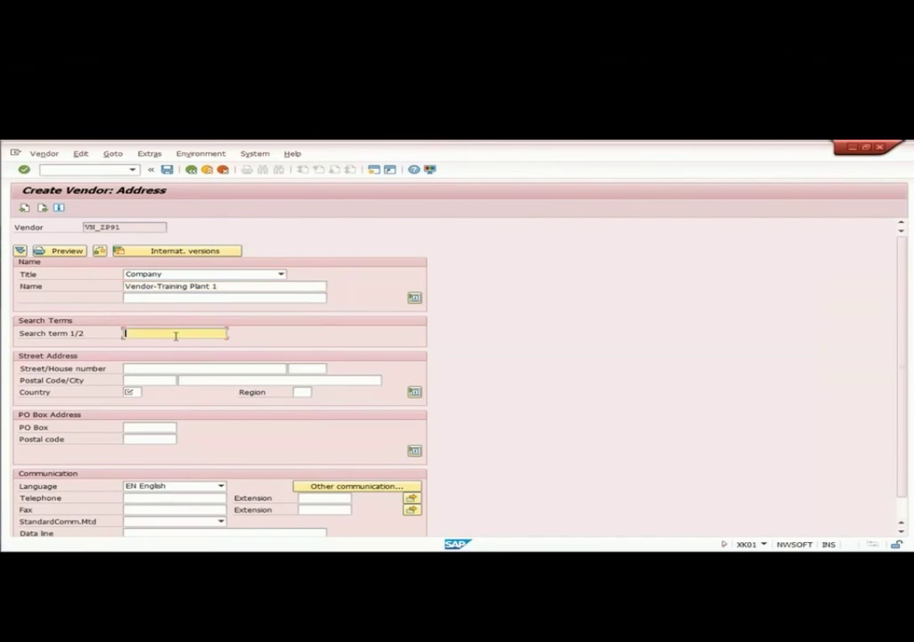
type("Tra")
key("Tab")
key("alt+Tab")
key("alt+Tab")
key("alt+Tab")
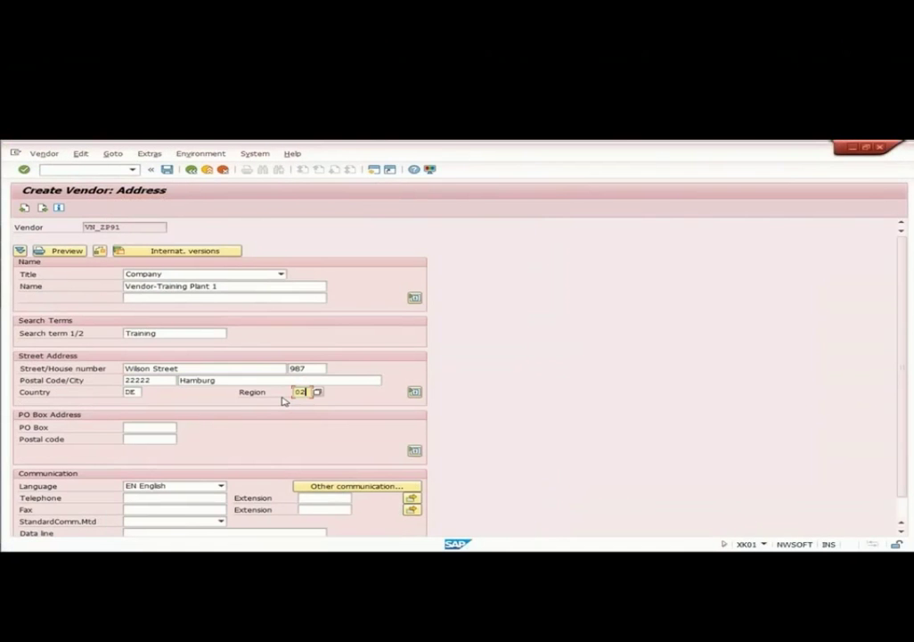
key("alt+Tab")
key("Return")
key("Return")
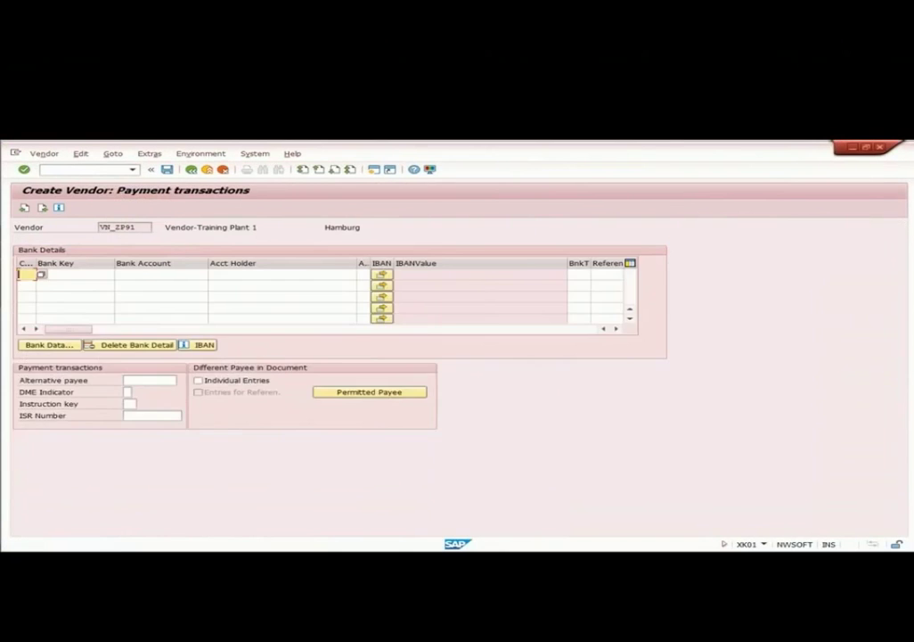
Choose reconciliation account 160000 Trade Payables - domestic and payment terms 0001.
key("Return")
key("Return")
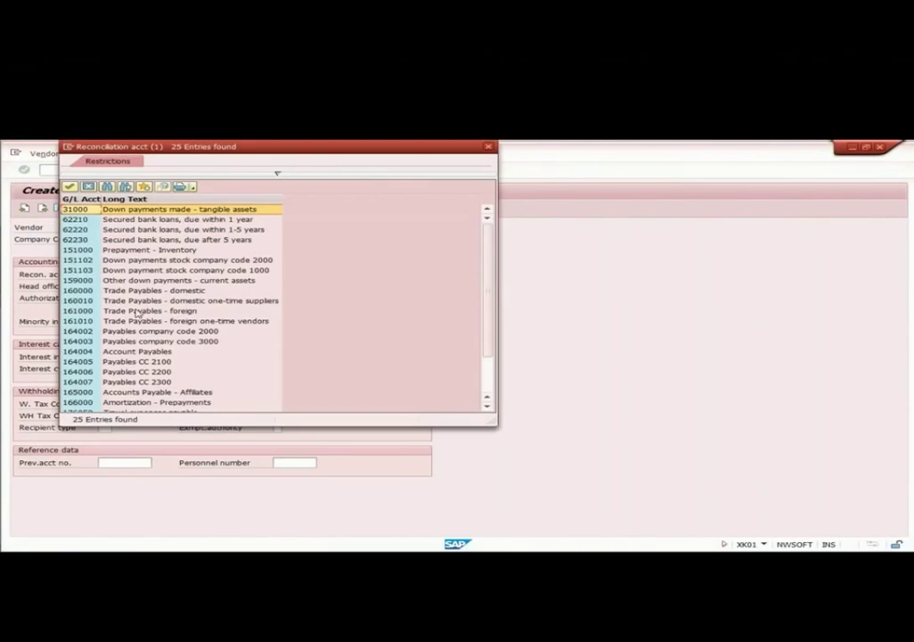
double_click(135, 293)
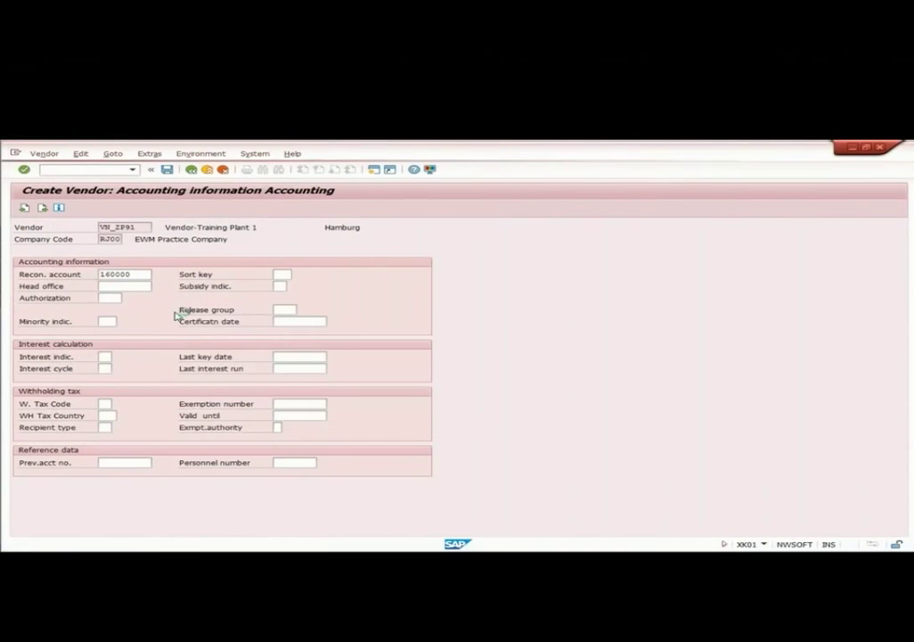
key("Return")
type("0001")
key("Return")
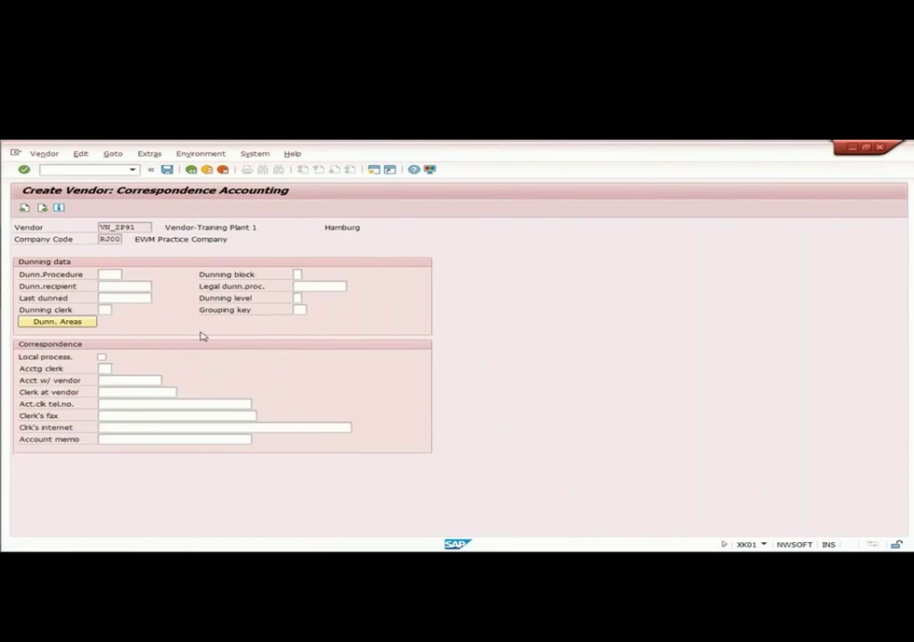
Set purchasing order currency EUR and Incoterms EXW Ex Works.
key("Return")
type("EUR")
left_click(138, 297)
left_click(141, 286)
type("0001")
key("Tab")
type("EXW")
key("Tab")
type("Ex Works")
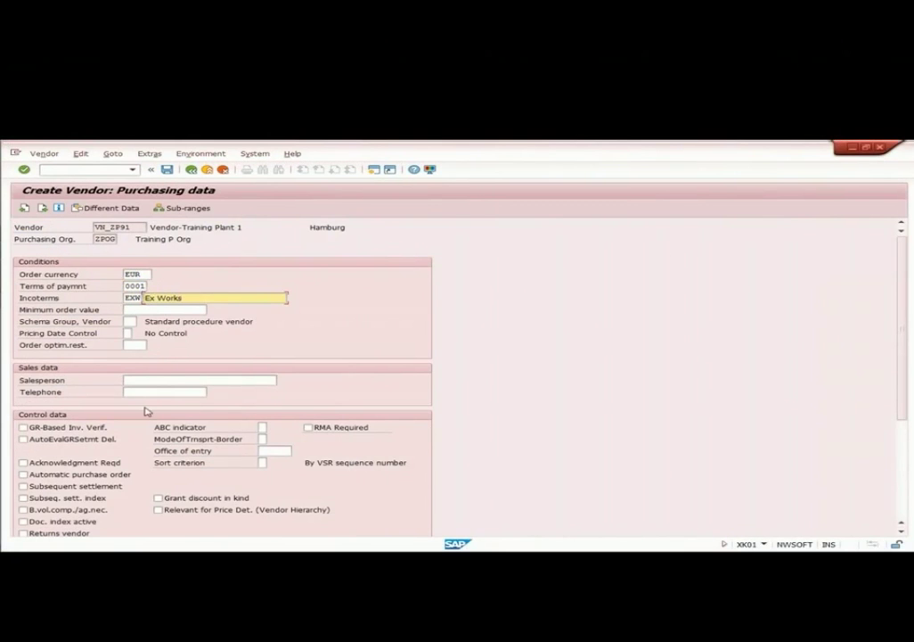
key("Return")
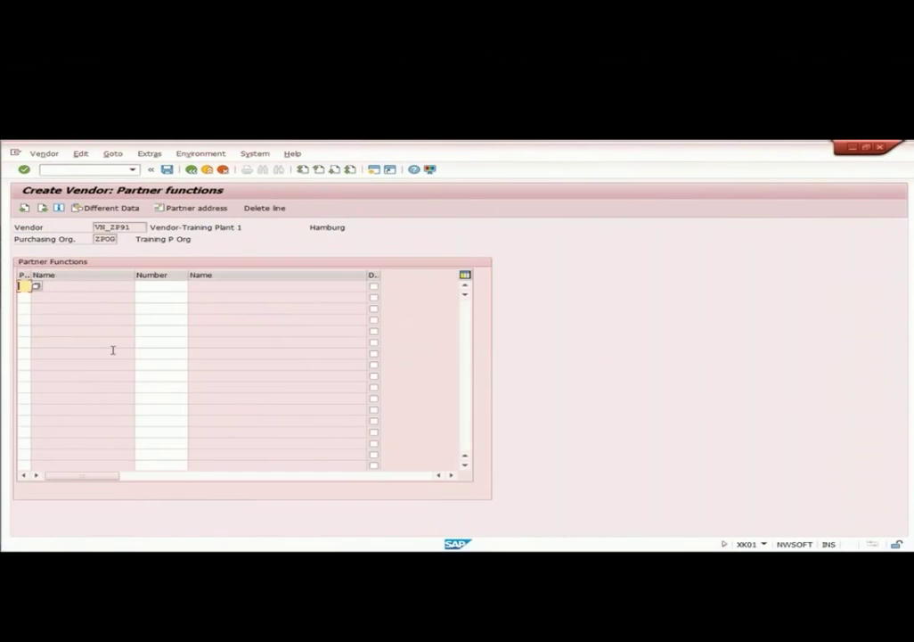
Add partner functions VN and GS, each with partner number VN_ZP91.
type("VN")
key("Tab")
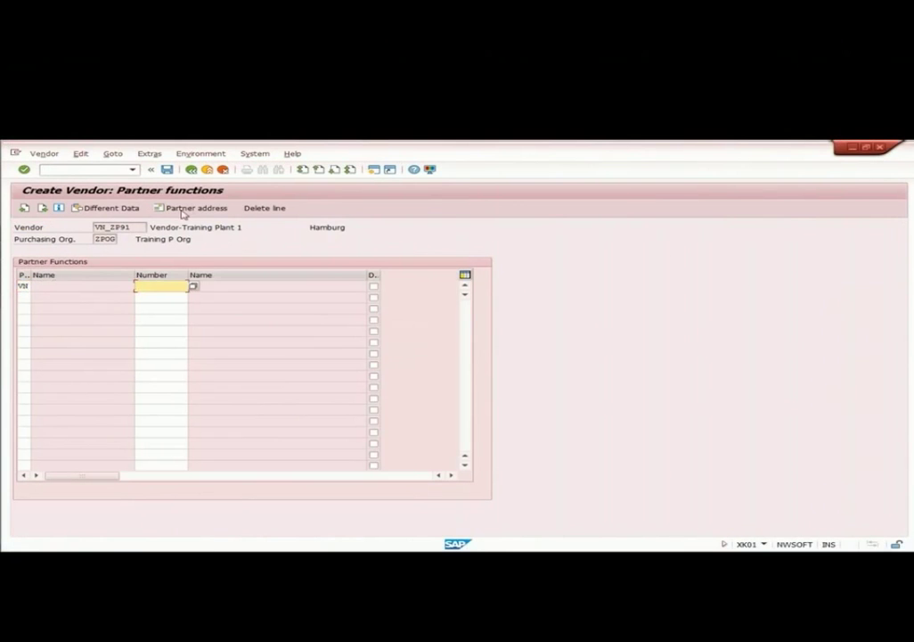
double_click(111, 227)
key("ctrl+c")
left_click(176, 290)
key("ctrl+v")
left_click(24, 297)
type("GS")
key("Tab")
key("ctrl+v")
Add partner rows OS and IP with VN_ZP91 and validate the table.
left_click(24, 309)
type("OS")
key("Tab")
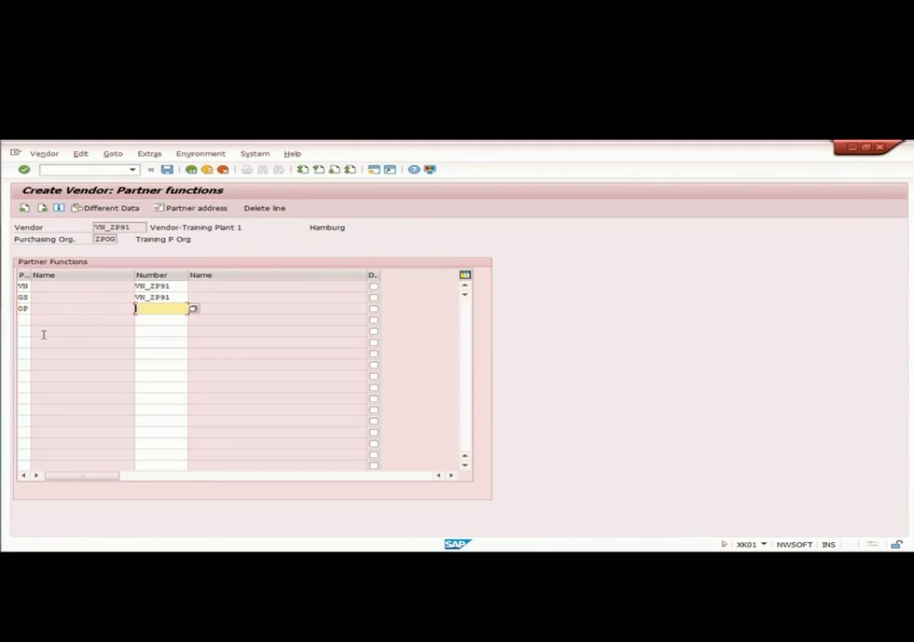
key("ctrl+v")
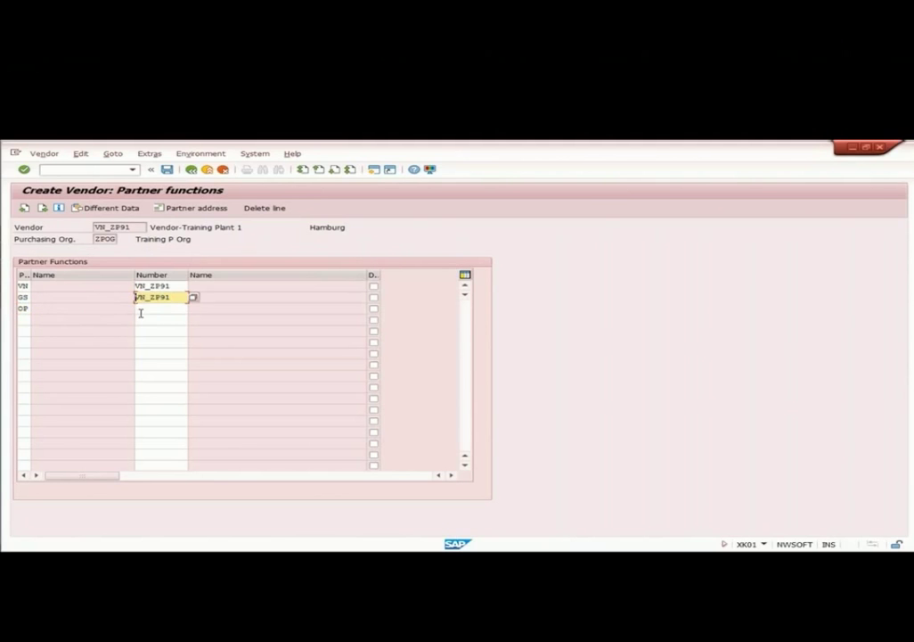
left_click(23, 319)
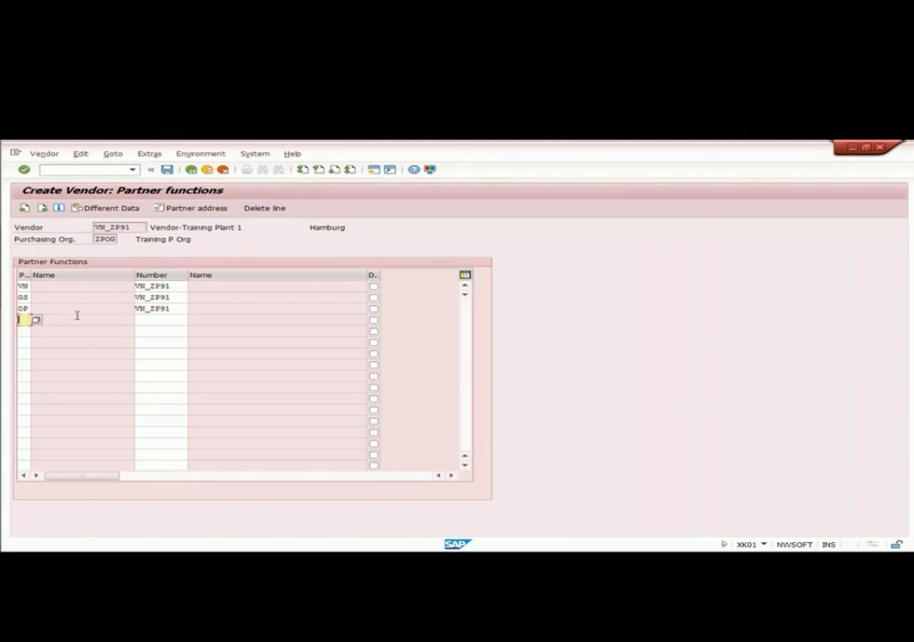
type("IP")
key("Tab")
key("ctrl+v")
key("Return")
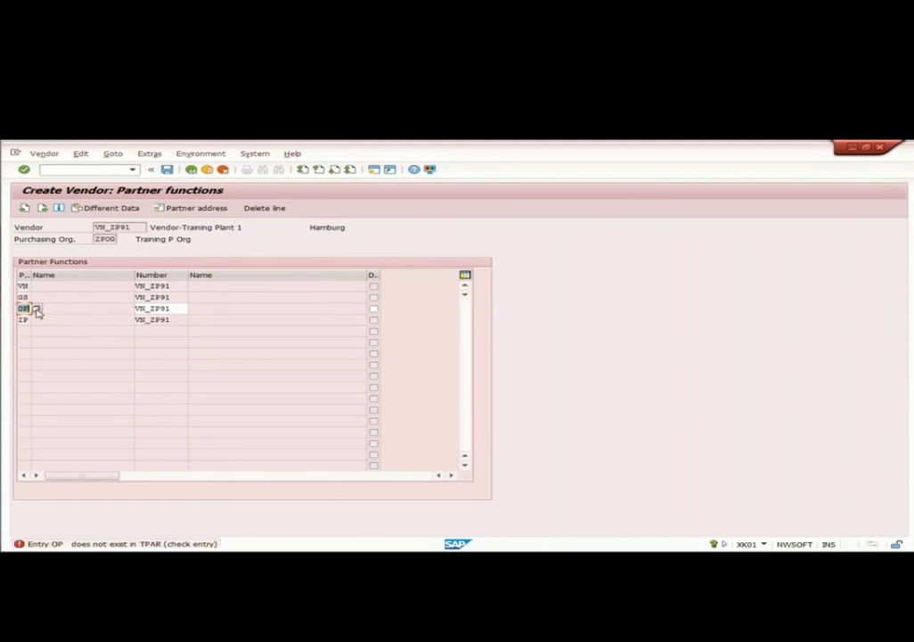
Correct row 3 to OA Ordering Address and save vendor VN_ZP91.
left_click(36, 307)
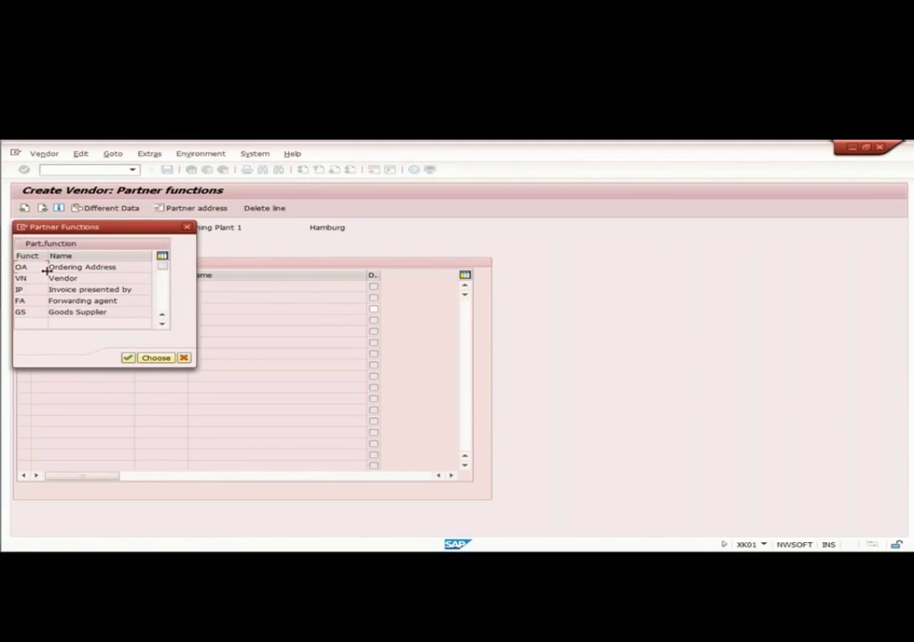
double_click(36, 267)
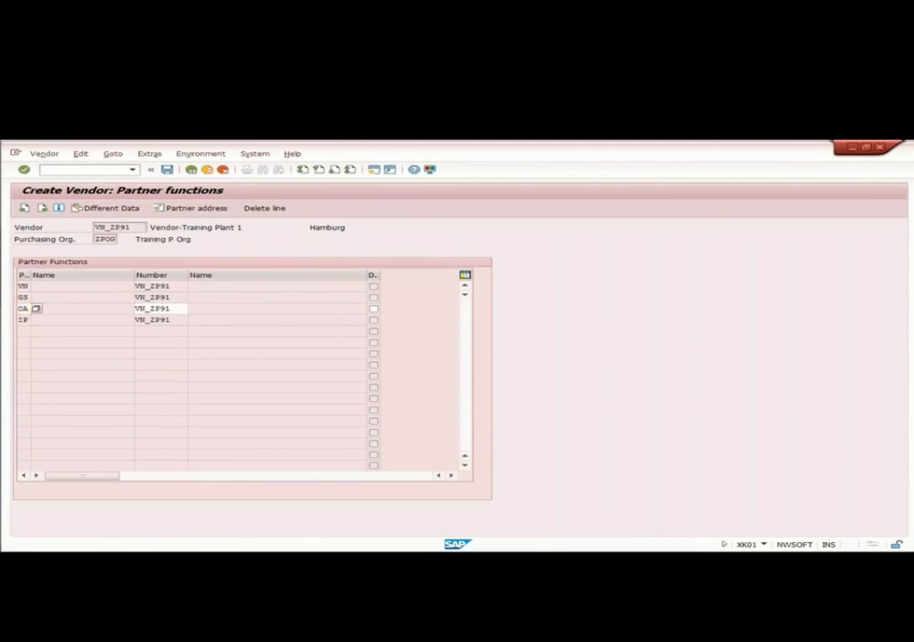
key("Return")
left_click(166, 170)
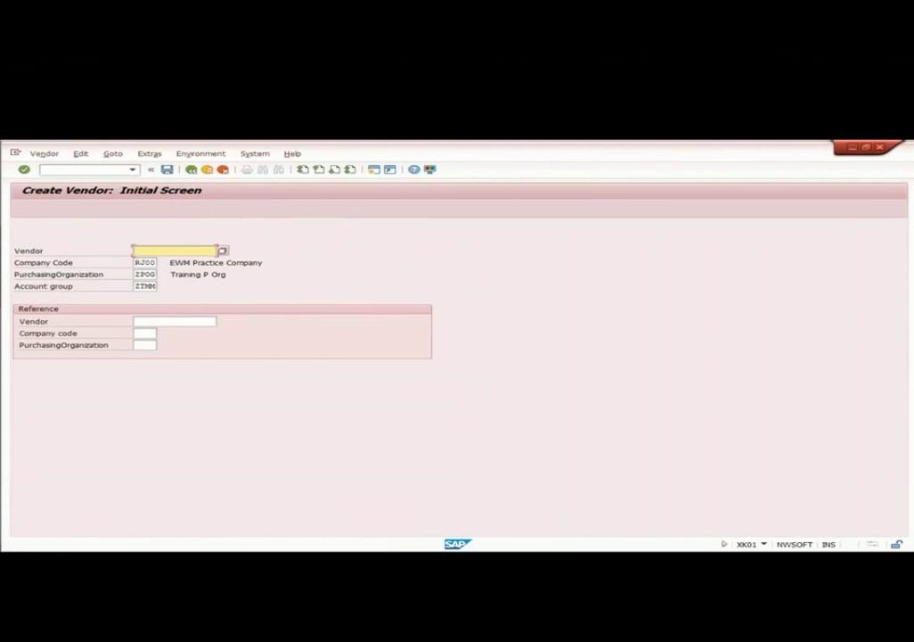
Switch to Change Vendor for VN_ZP91 with the Purchasing data view selected.
left_click(44, 153)
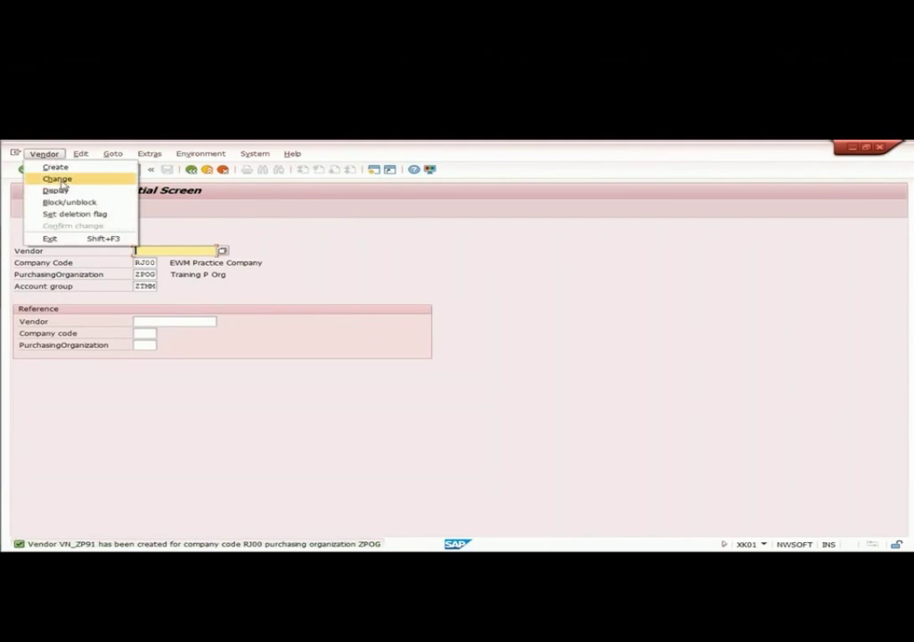
left_click(59, 180)
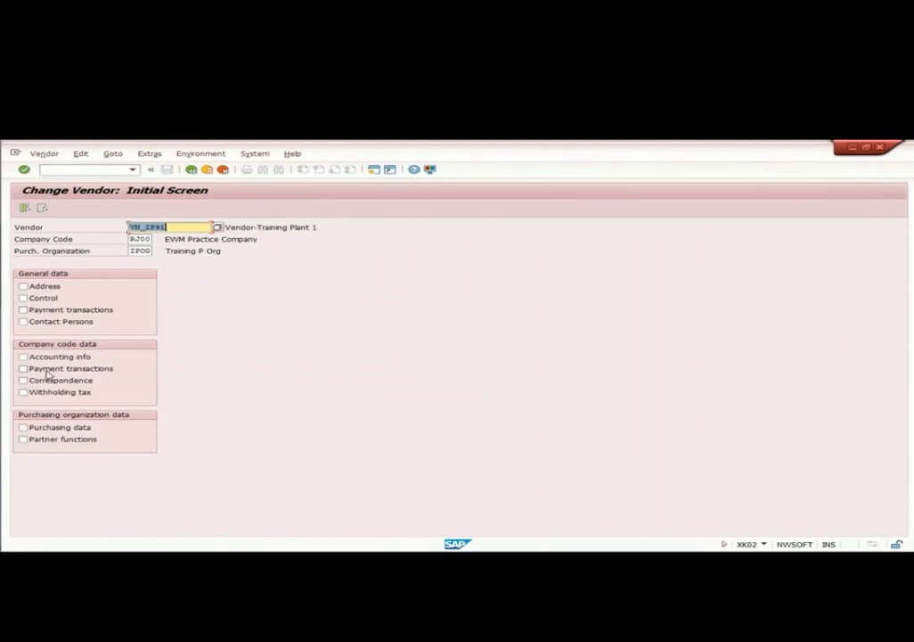
left_click(23, 427)
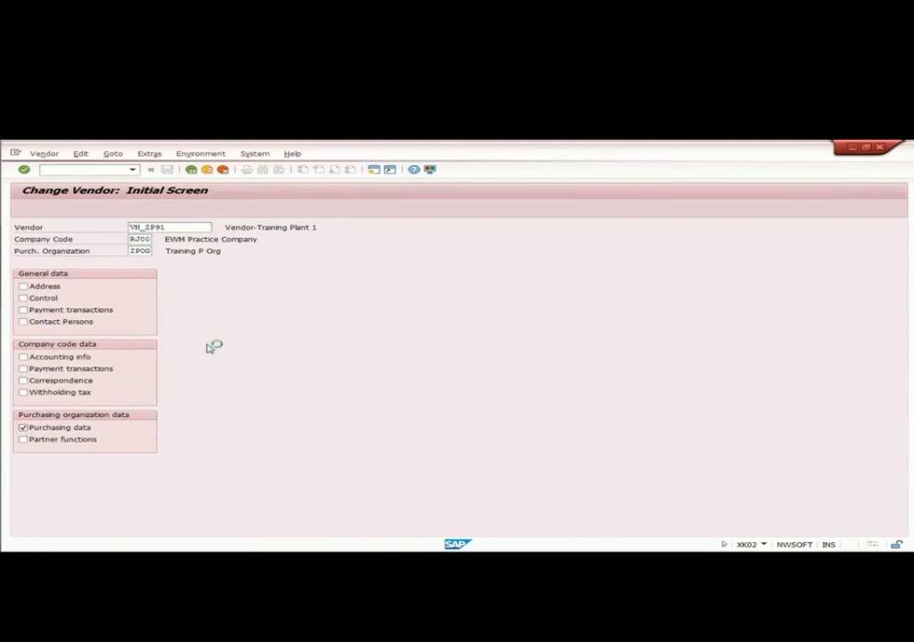
key("Return")
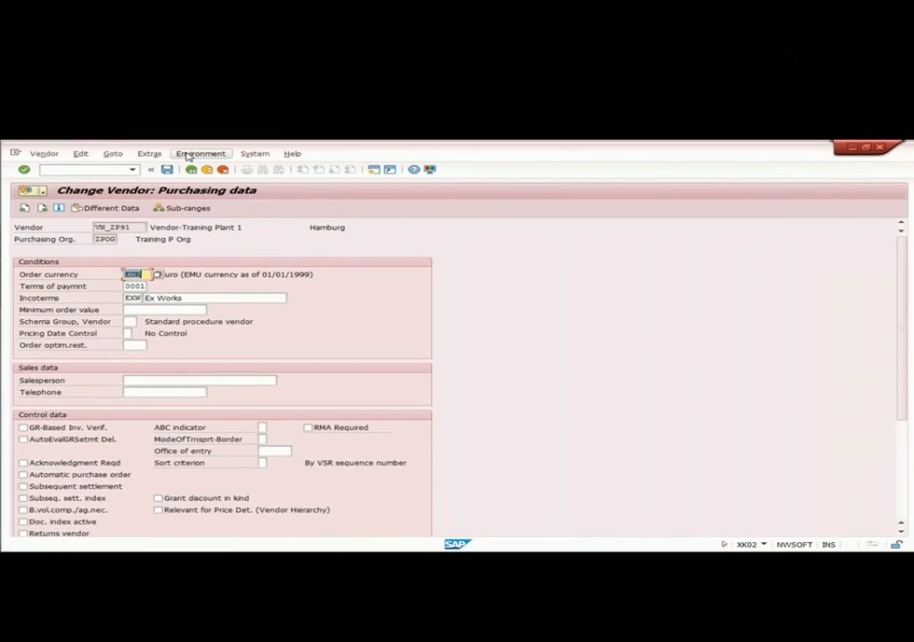
Enter plant ZP91 in the vendor's Different Data (VSR/Plant) dialog and confirm it.
left_click(188, 157)
mouse_move(149, 155)
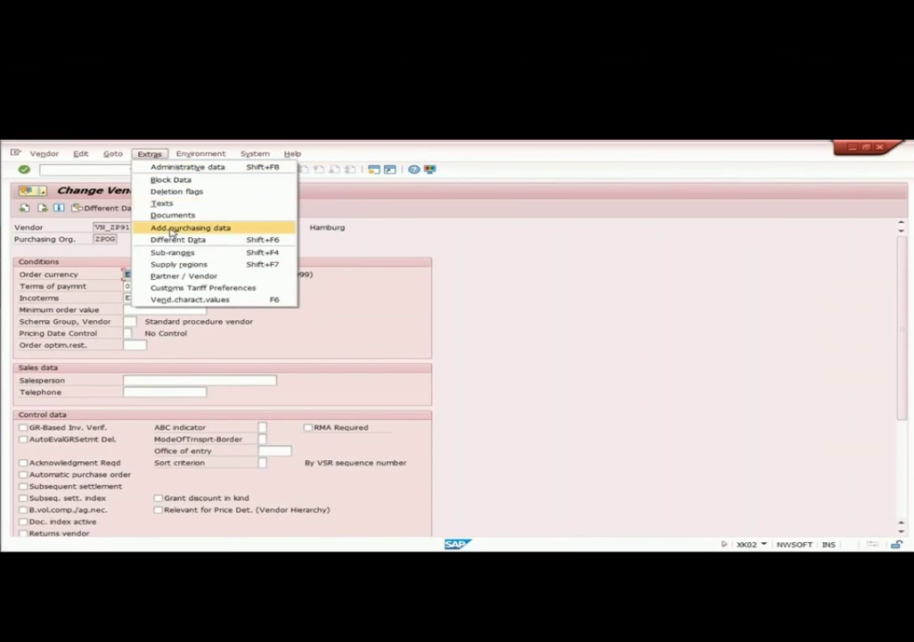
left_click(172, 230)
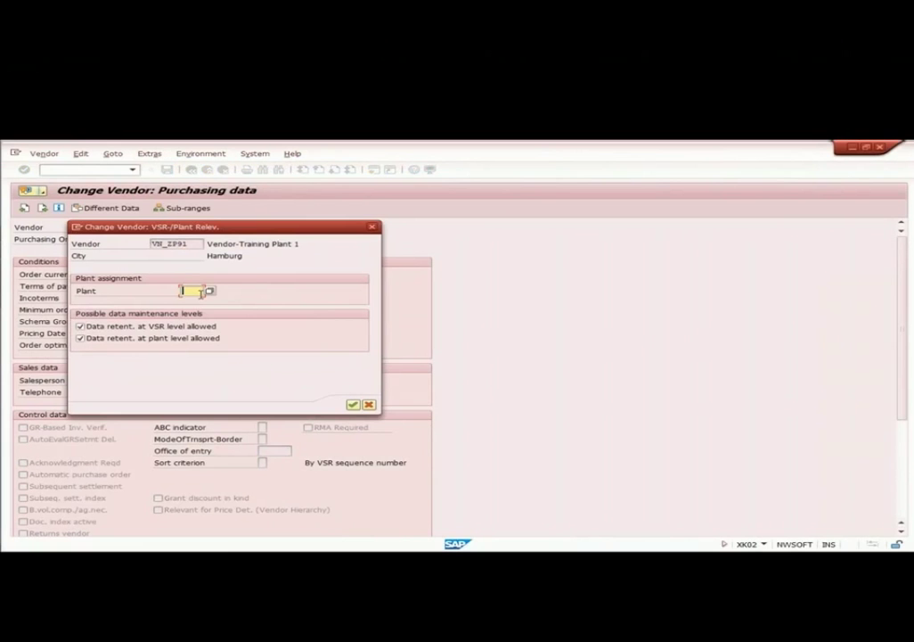
type("ZP91")
left_click(353, 405)
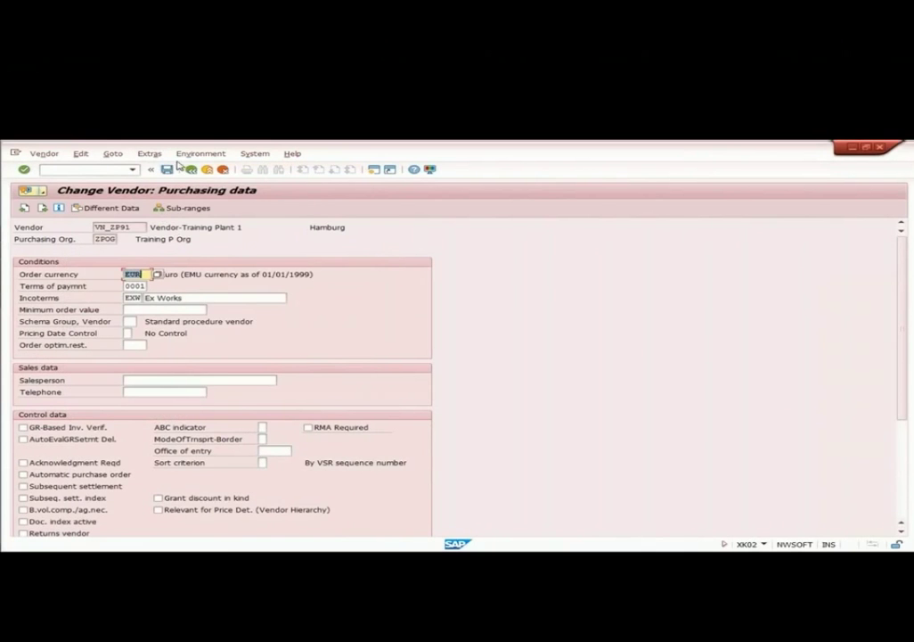
Recheck plant ZP91 in the Different Data dialog, confirm it, and save the vendor.
left_click(149, 153)
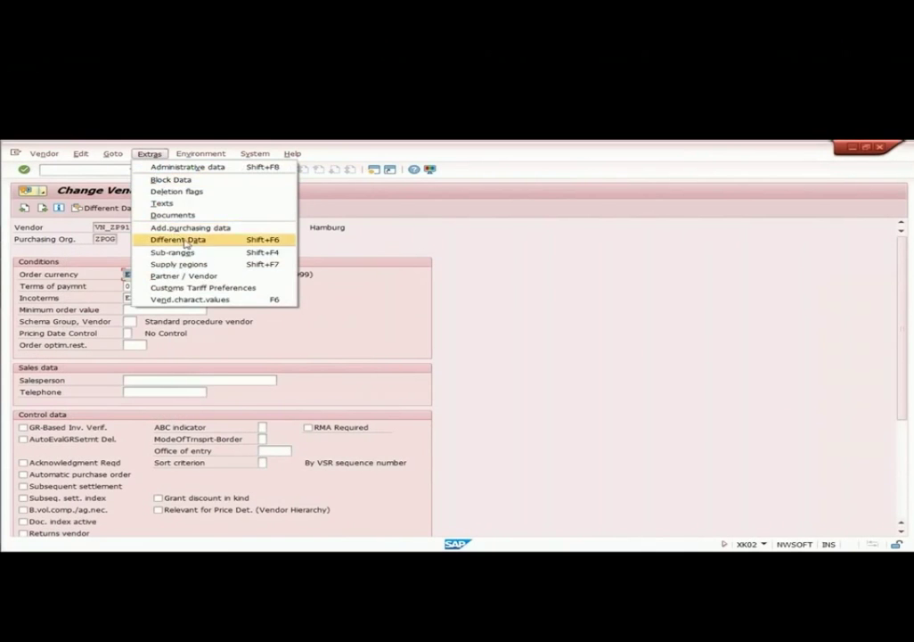
left_click(220, 227)
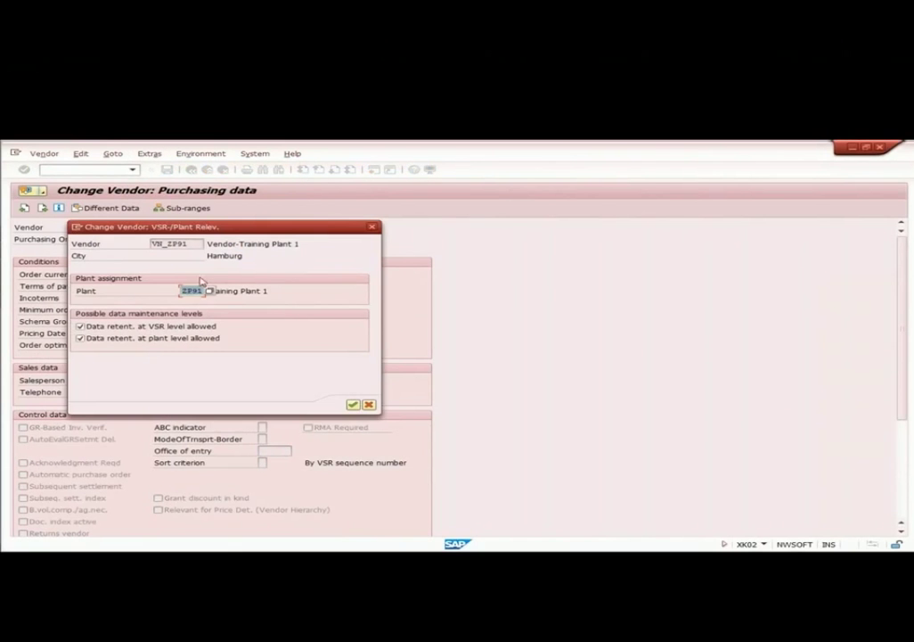
left_click(205, 290)
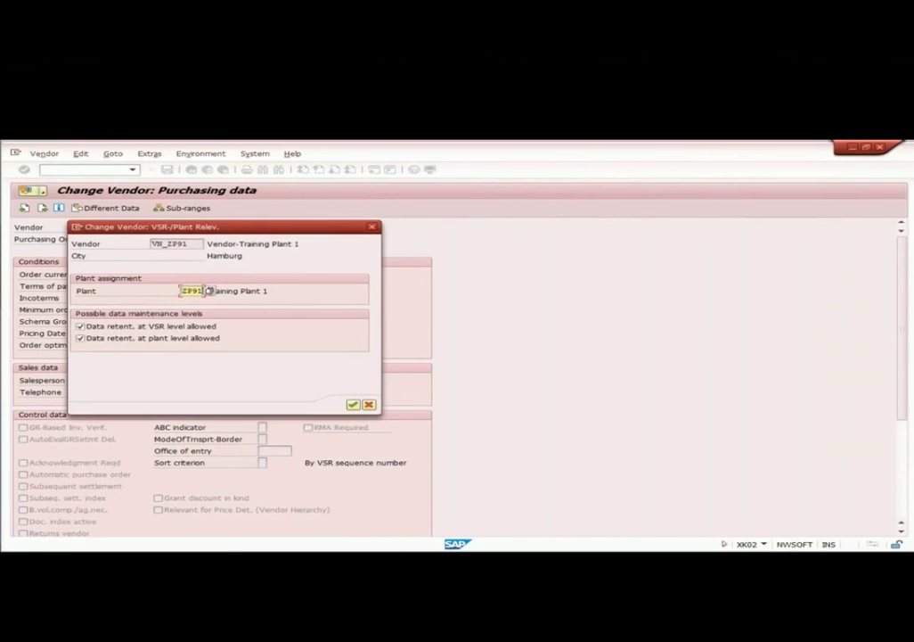
left_click(164, 242)
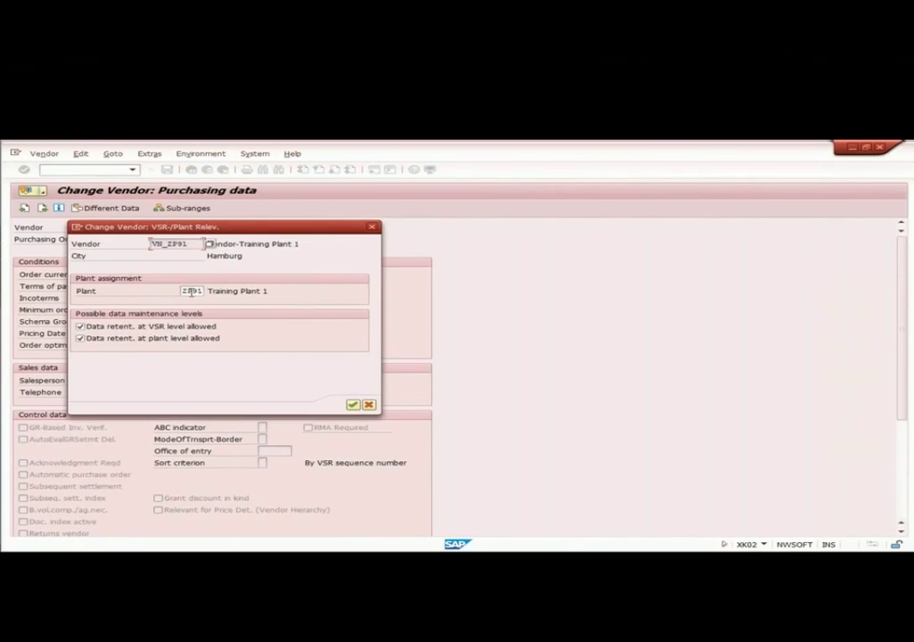
left_click(187, 290)
left_click(189, 244)
left_click_drag(183, 291, 203, 290)
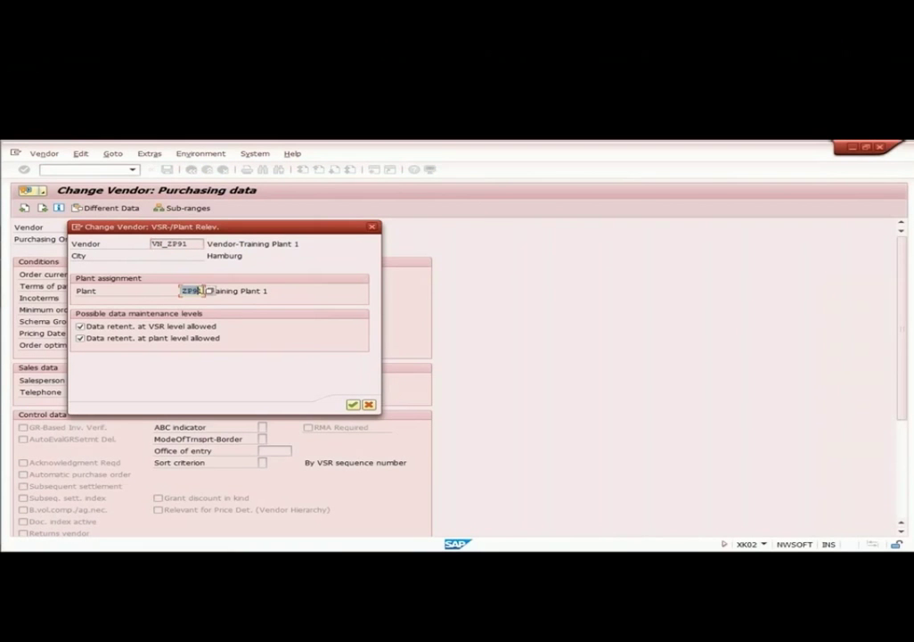
left_click(206, 290)
left_click(354, 405)
left_click(167, 170)
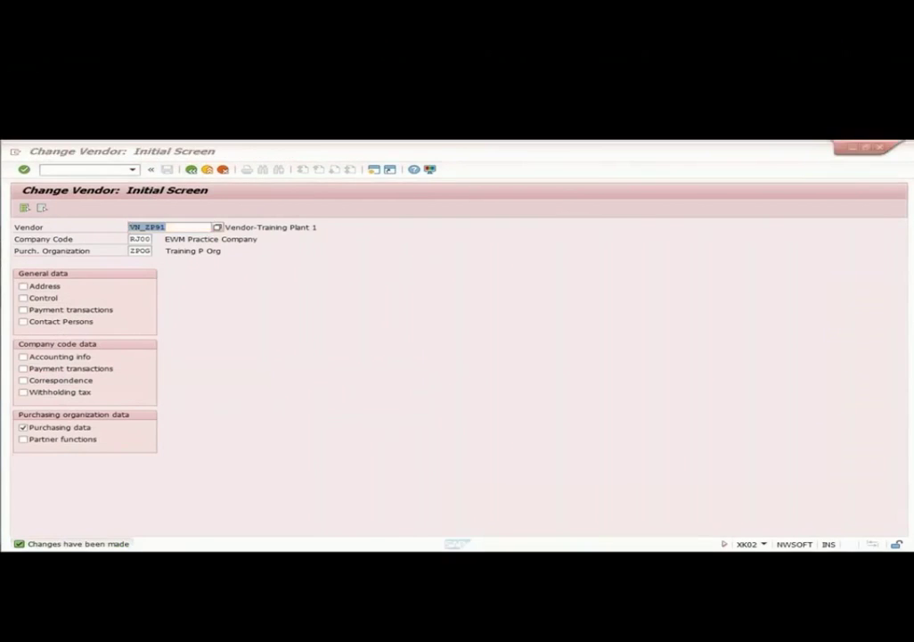
Copy the external vendor ID VN_EXT_91 from checklist cell D22.
key("alt+Tab")
left_click(298, 475)
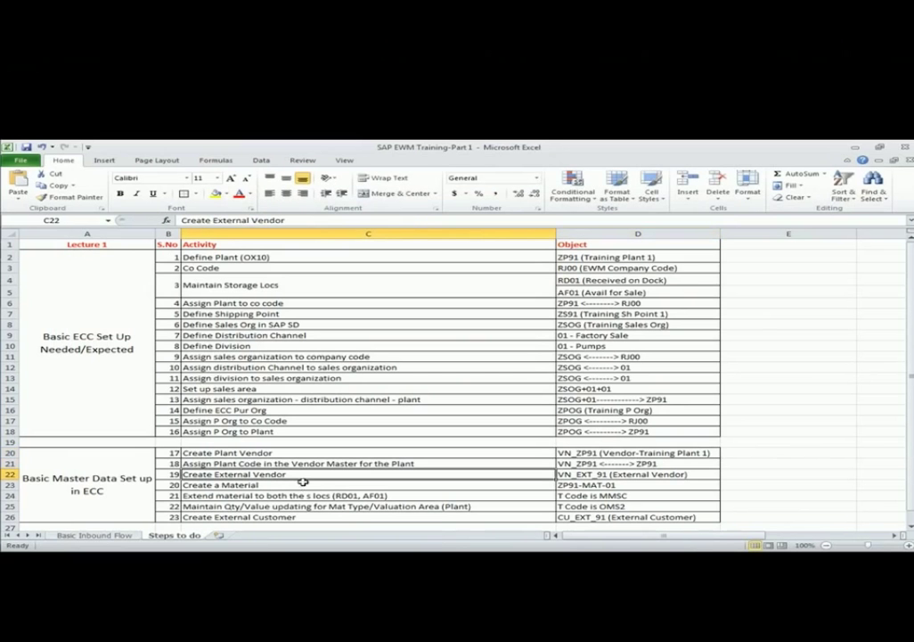
key("alt+Tab")
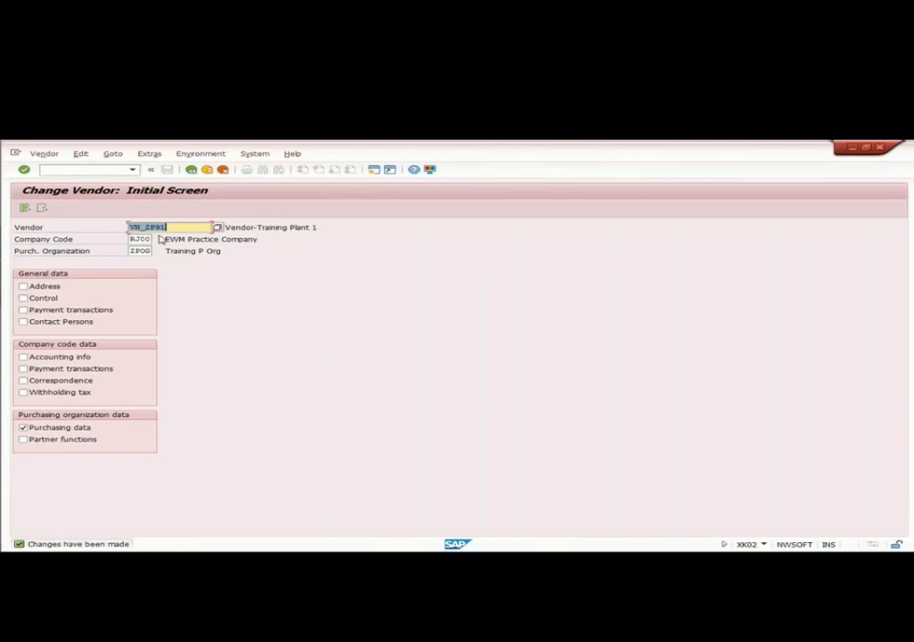
key("alt+Tab")
left_click(610, 474)
double_click(610, 474)
left_click_drag(608, 474, 558, 474)
key("alt+Tab")
Replace the old vendor number in SAP with VN_EXT_91.
key("shift+Home")
key("Delete")
key("shift+End")
key("ctrl+x")
key("ctrl+v")
key("alt+Tab")
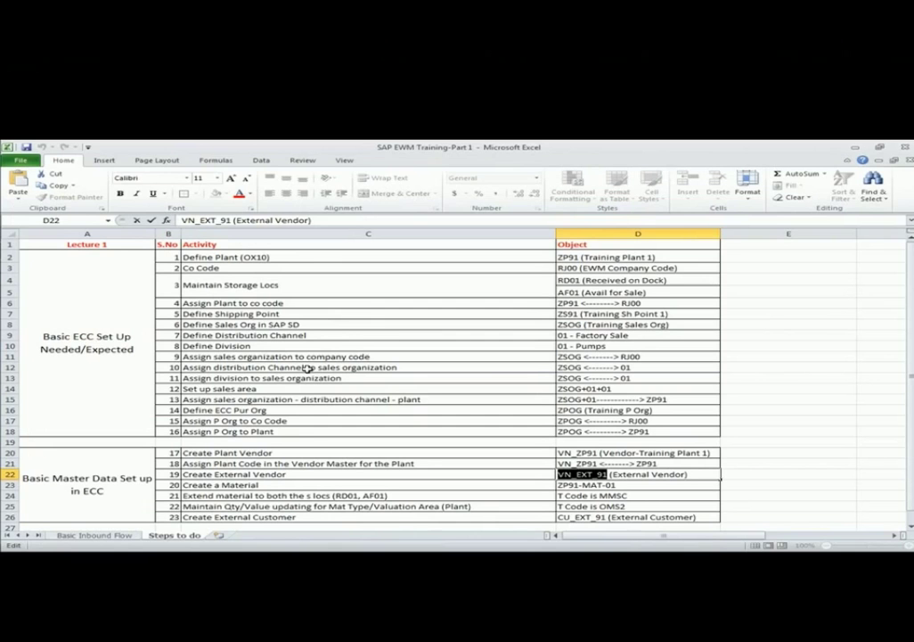
key("alt+Tab")
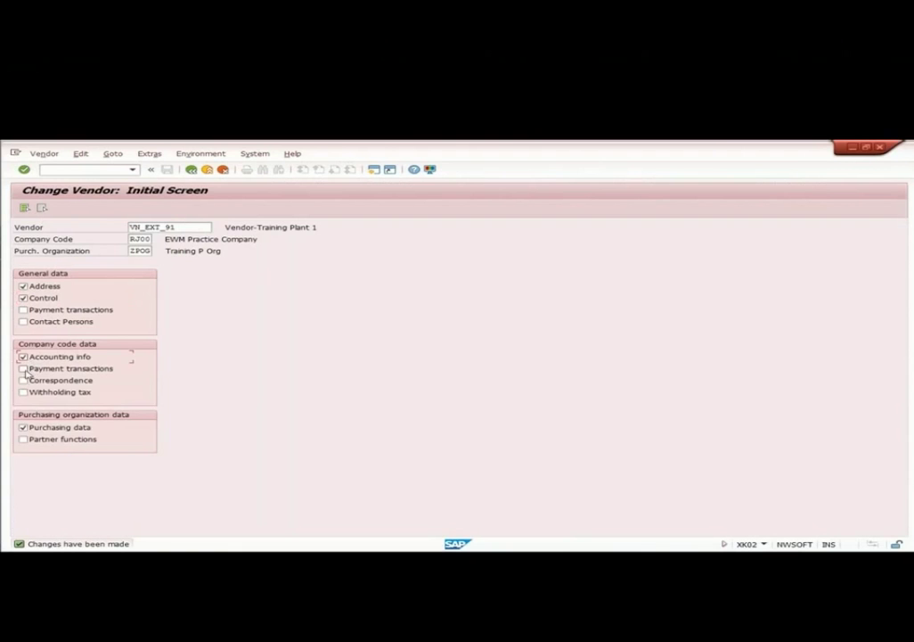
Include partner functions and start the Create Vendor transaction with /nxk01.
left_click(23, 440)
left_click(85, 169)
type("/nxk01")
key("Return")
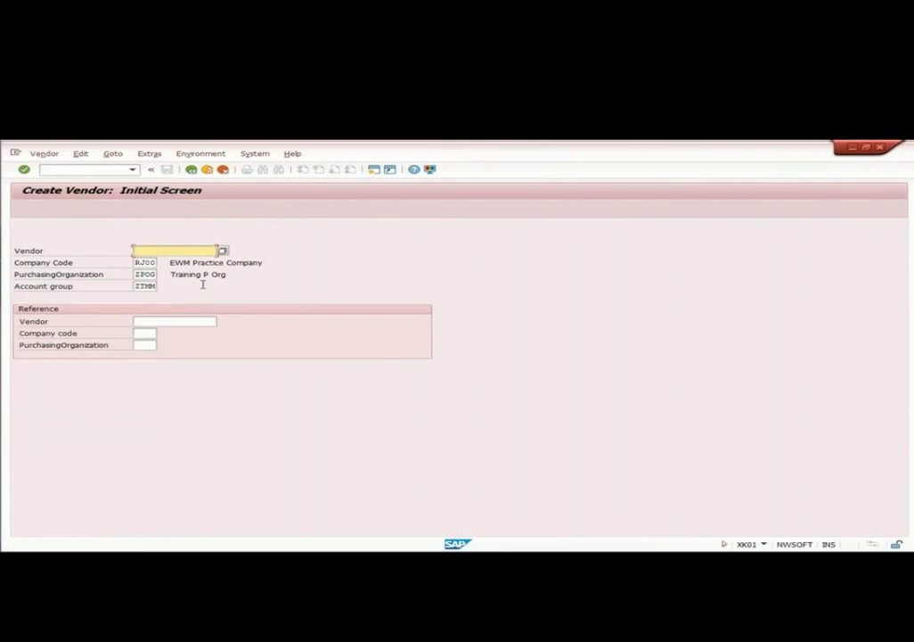
Enter the new vendor number and choose the title Company.
type("VH_EXT_91")
key("Return")
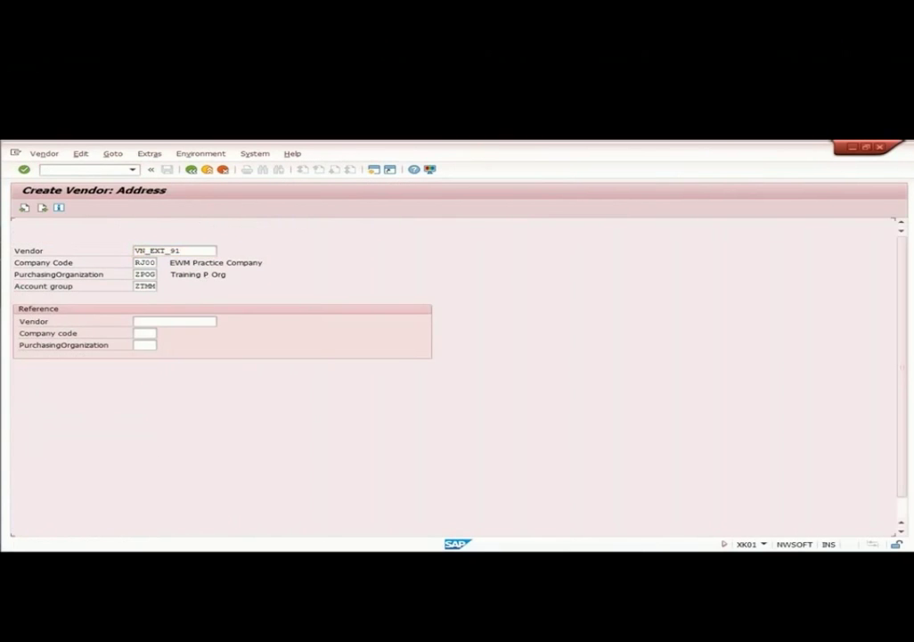
left_click(188, 274)
left_click(179, 286)
key("Tab")
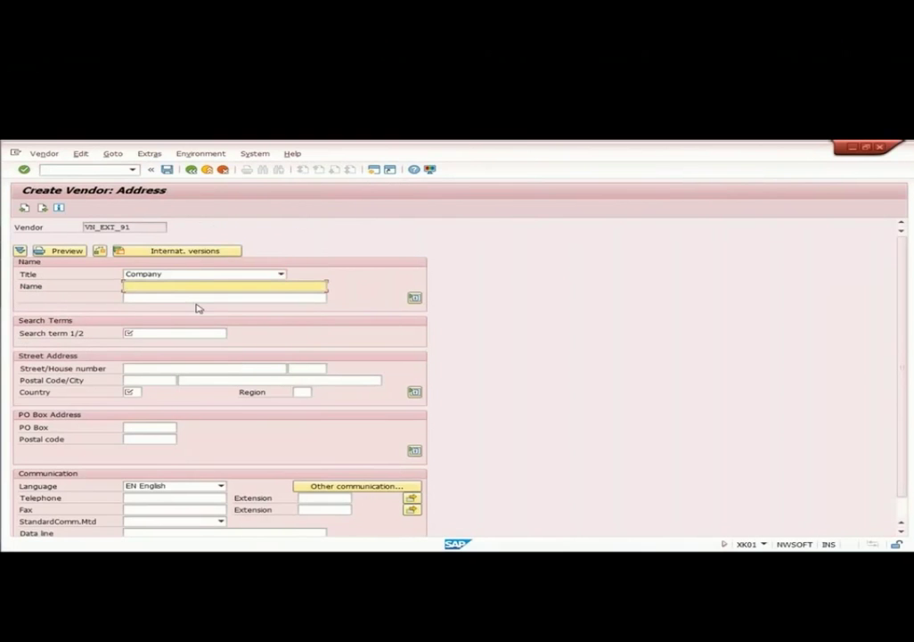
Set the name to 'External Vendor', copied from D22, and search term 'Training'.
key("alt+Tab")
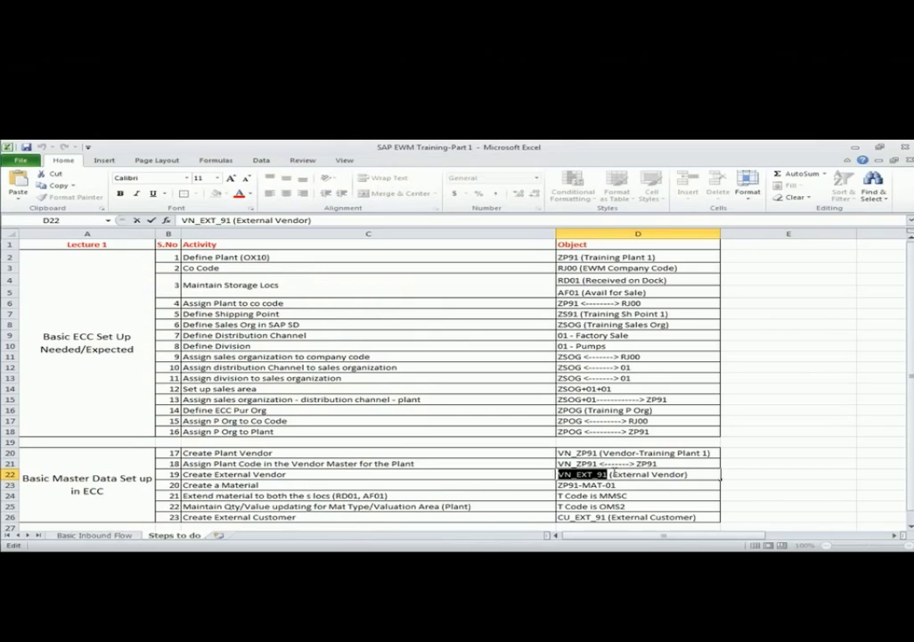
left_click_drag(611, 474, 688, 474)
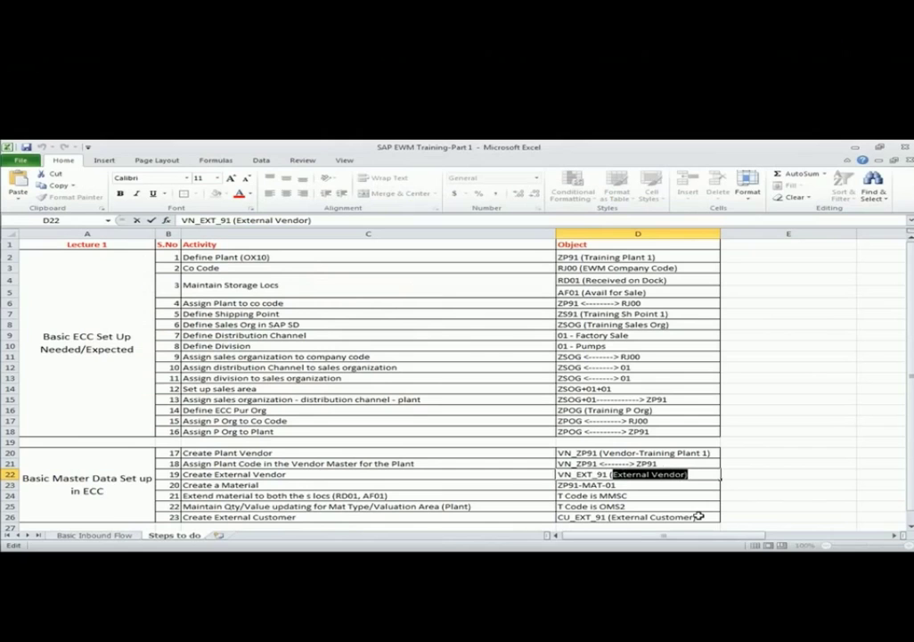
key("shift+Left")
key("ctrl+c")
key("alt+Tab")
key("ctrl+v")
key("Tab")
key("Tab")
type("Training")
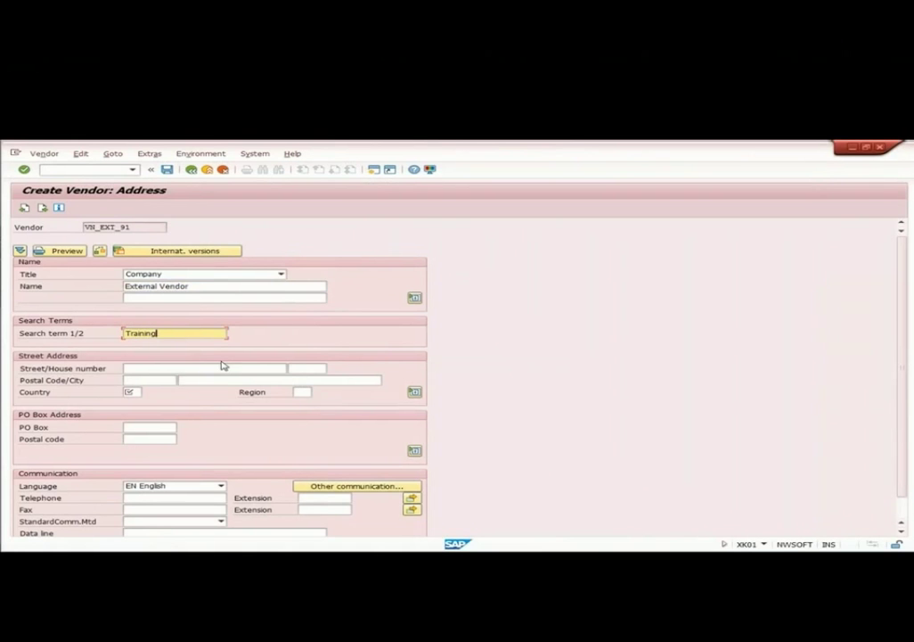
left_click(149, 369)
type("Samsun")
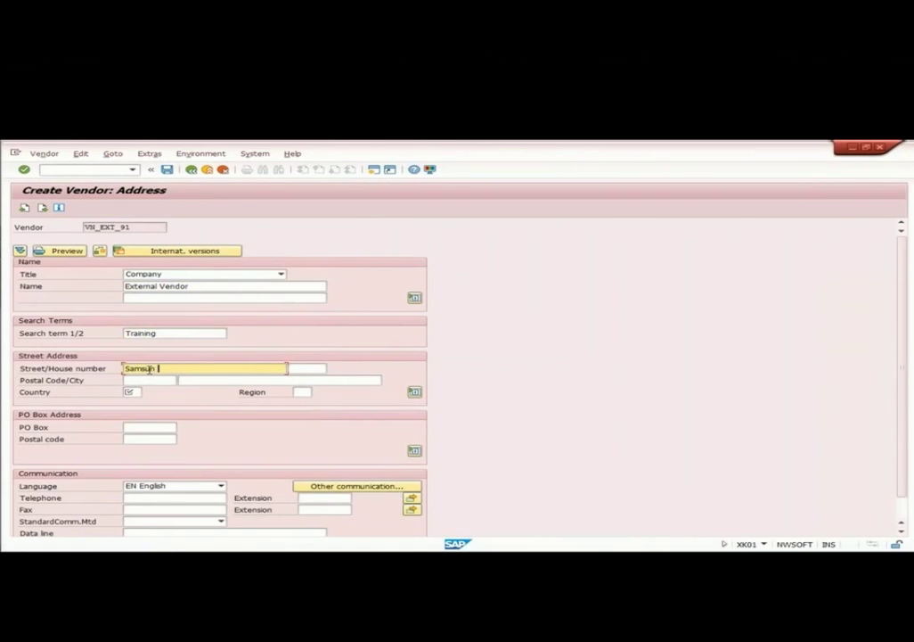
type(" Road")
key("Tab")
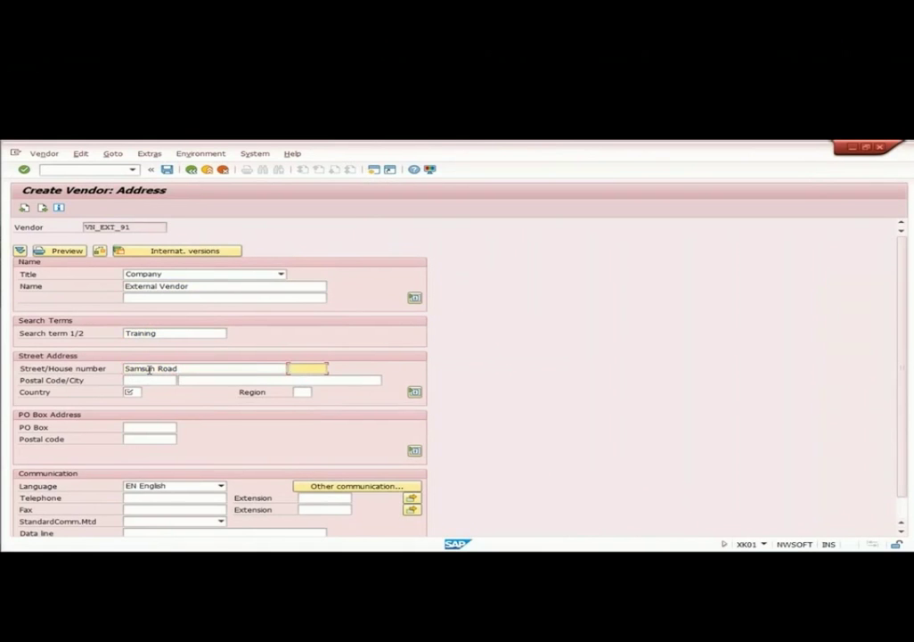
type("768")
key("BackSpace")
key("BackSpace")
key("BackSpace")
type("P98")
key("Tab")
type("22276")
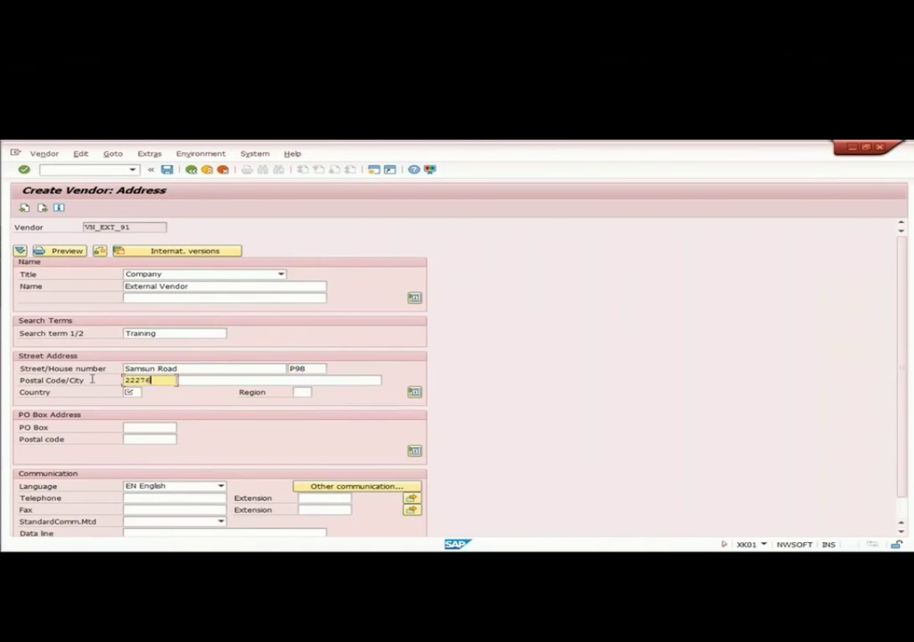
key("Tab")
type("Hamburg")
key("Tab")
type("DE")
key("Tab")
type("02")
Review the duplicate-address vendor list, amend the street name, and proceed to control data.
key("Return")
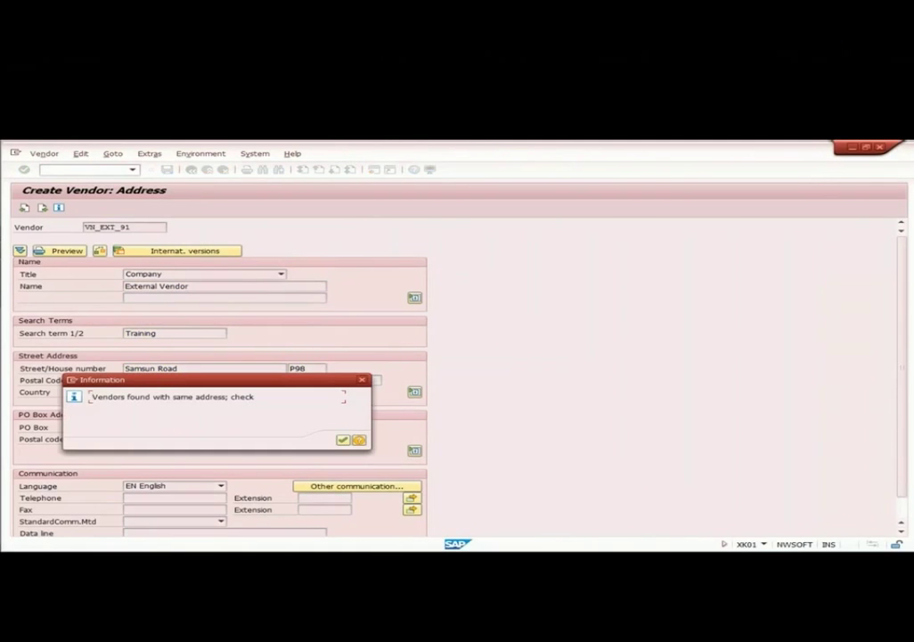
key("Return")
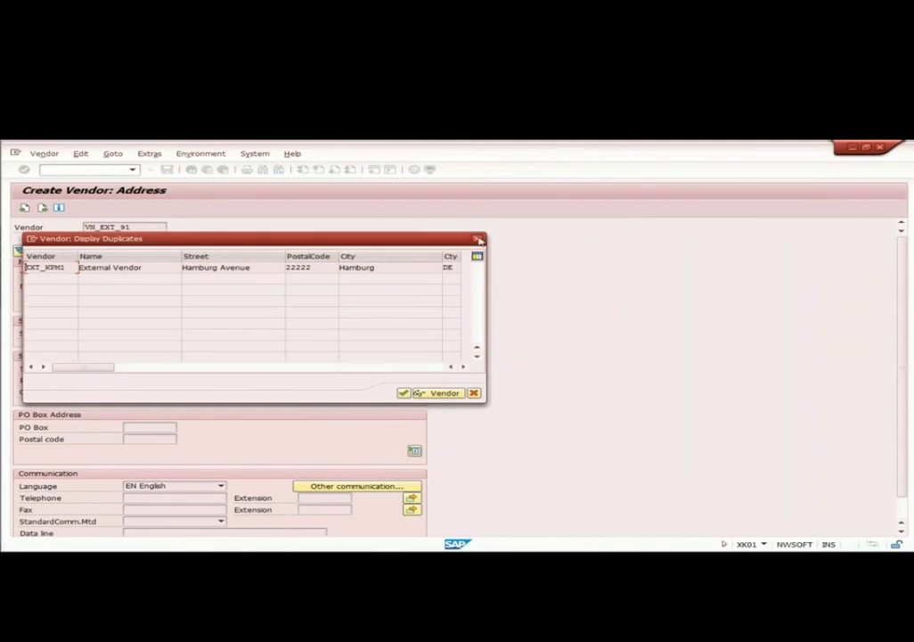
key("Return")
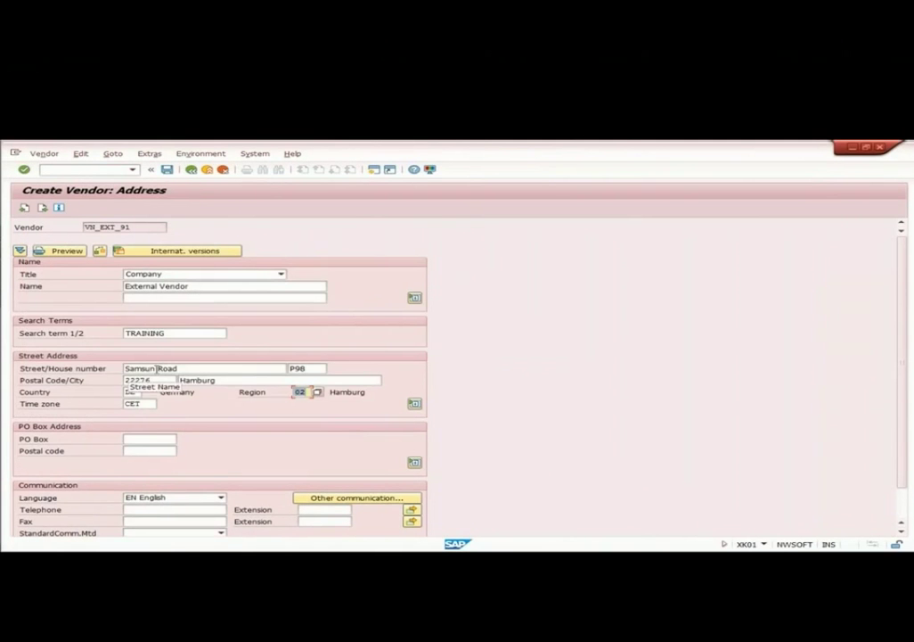
left_click(155, 368)
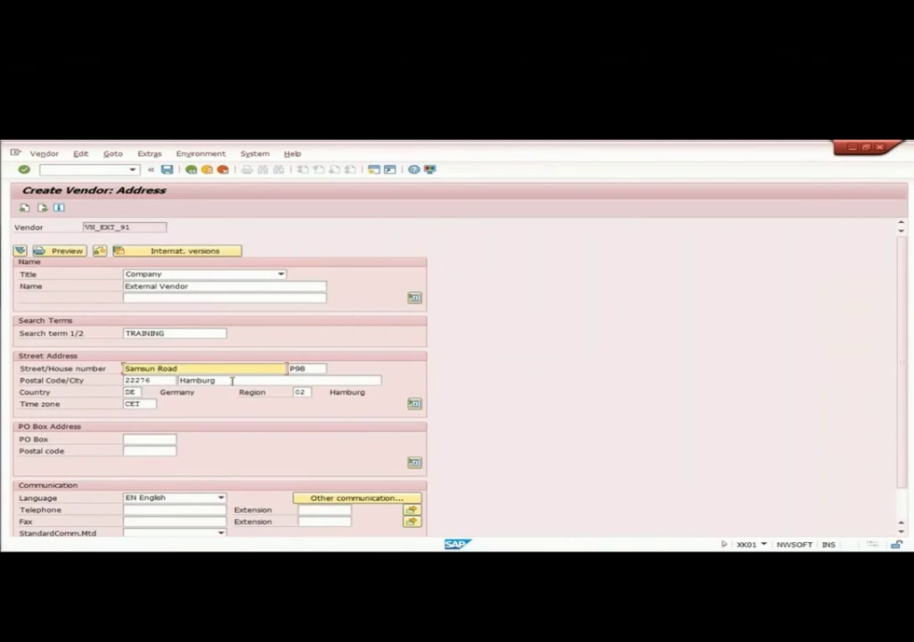
type("Exit")
key("Return")
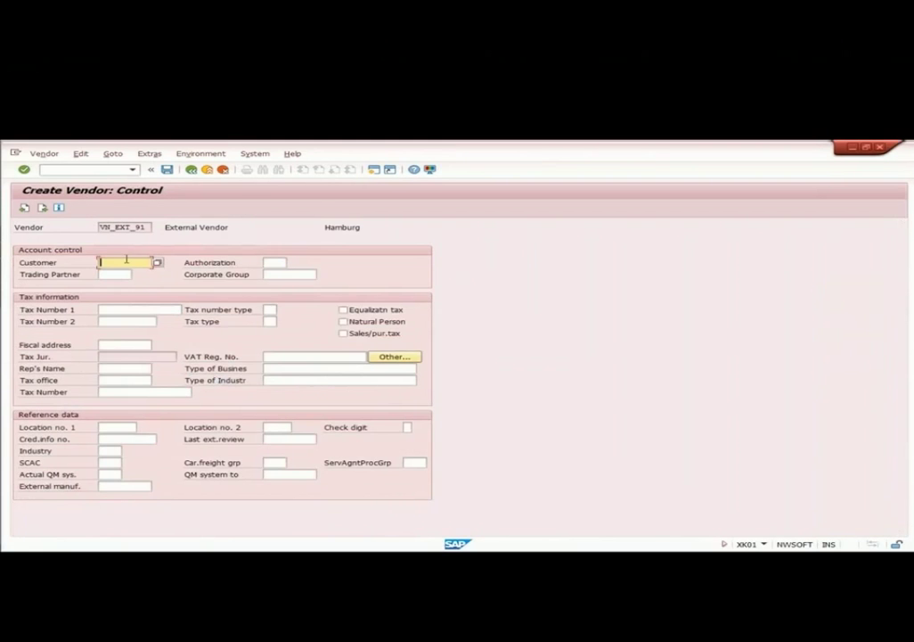
Skip the Control screen, then enter recon account 160000 and payment terms 0001.
key("Return")
key("Return")
key("Return")
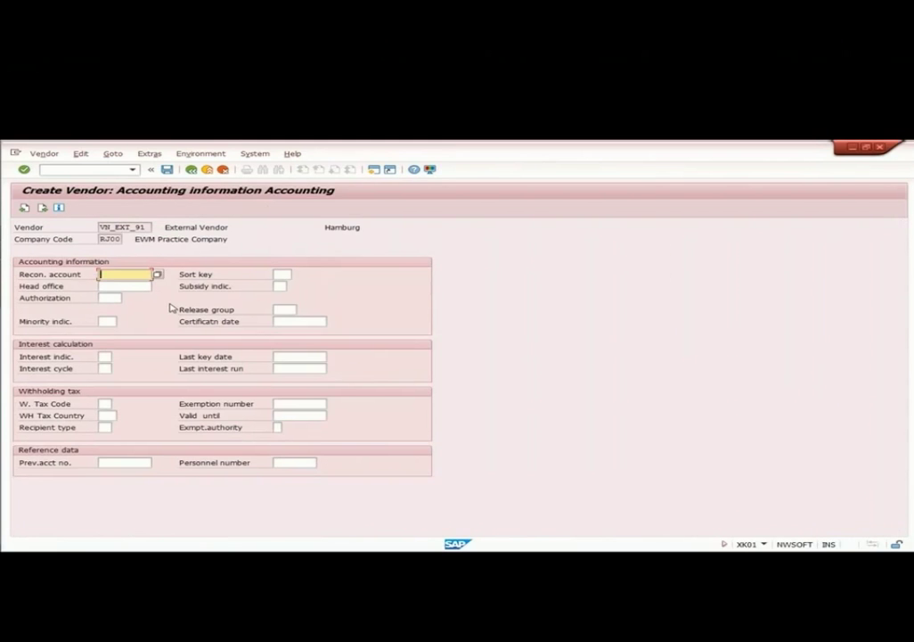
type("160000")
key("Return")
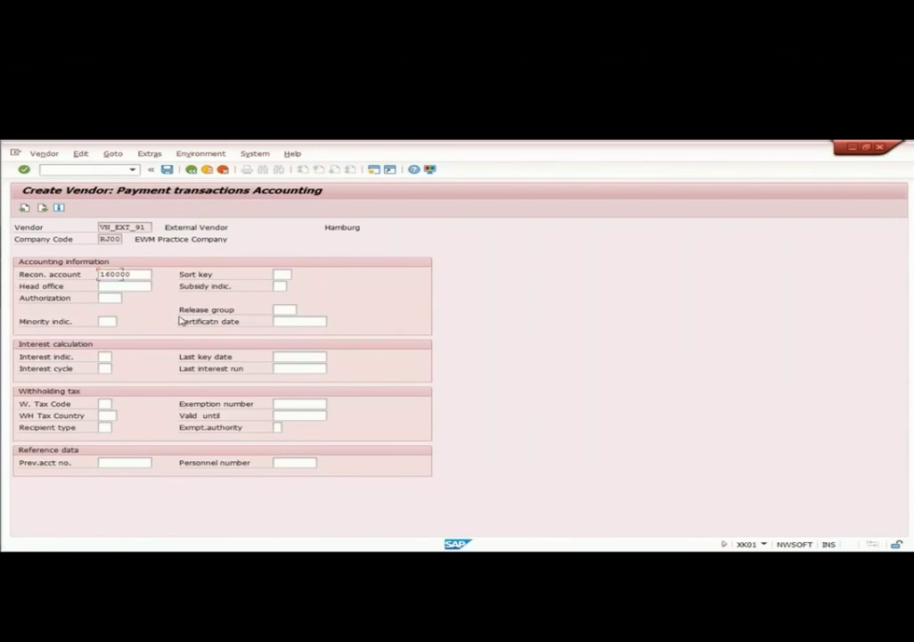
type("0001")
key("Return")
key("Return")
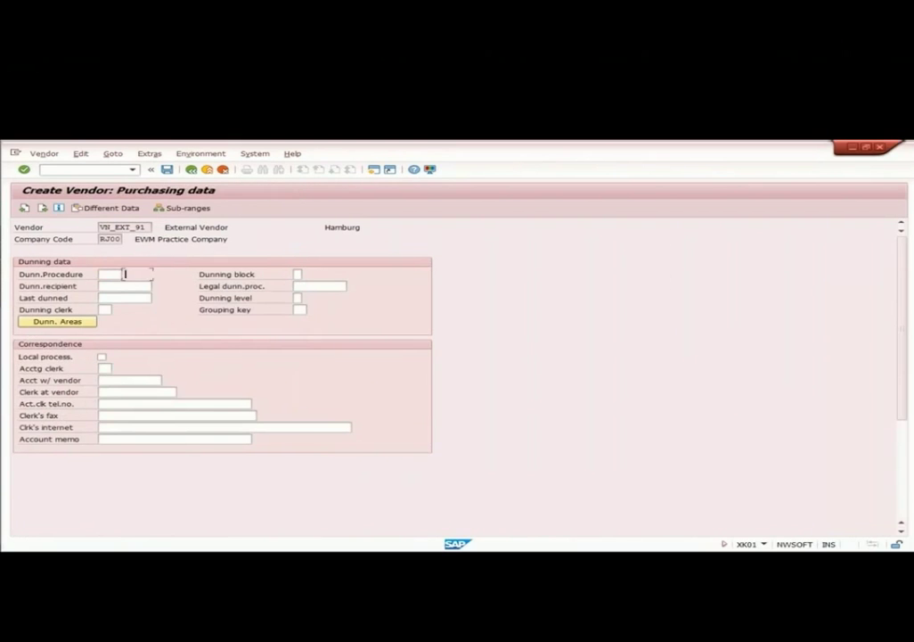
Fill order currency EUR, payment terms 0001 and Incoterms EXW 'EX Works' in purchasing data.
type("EUR")
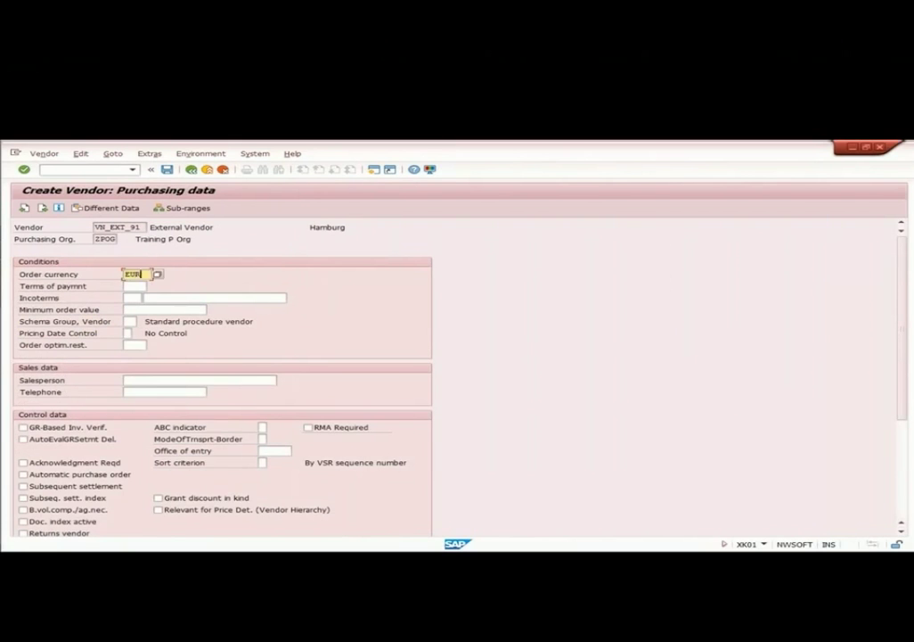
key("Tab")
type("0001")
key("Tab")
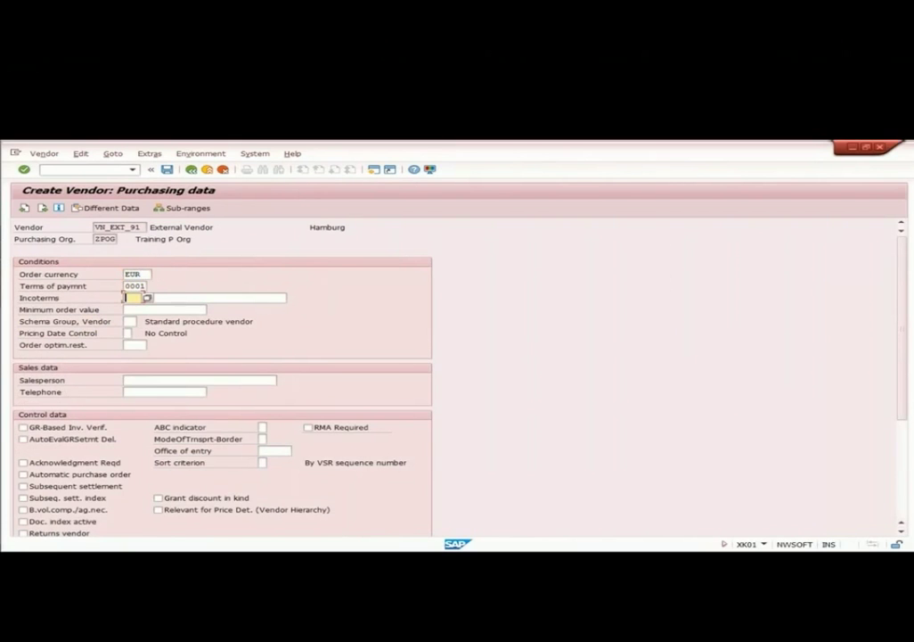
type("EXW")
key("Tab")
type("EX Works")
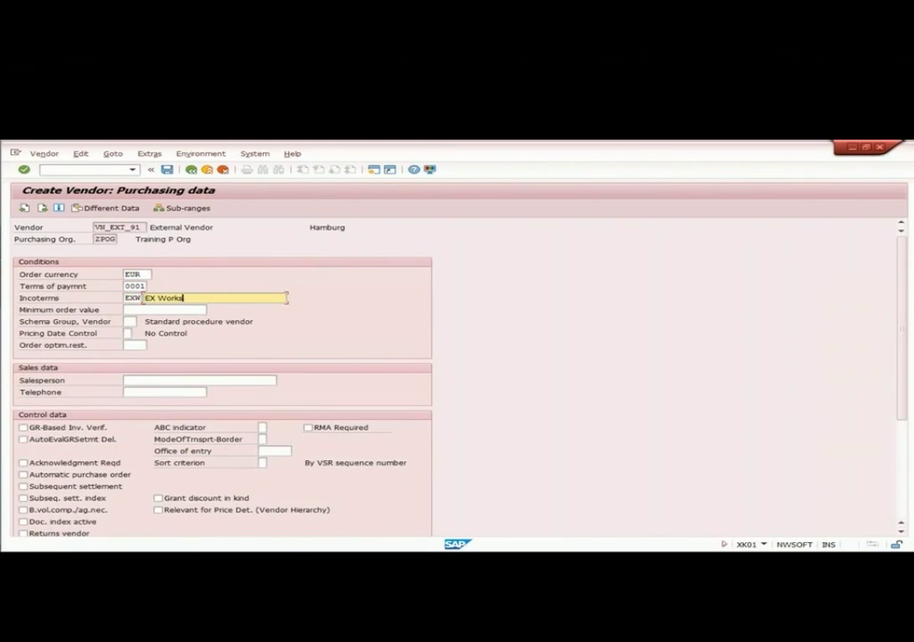
key("Return")
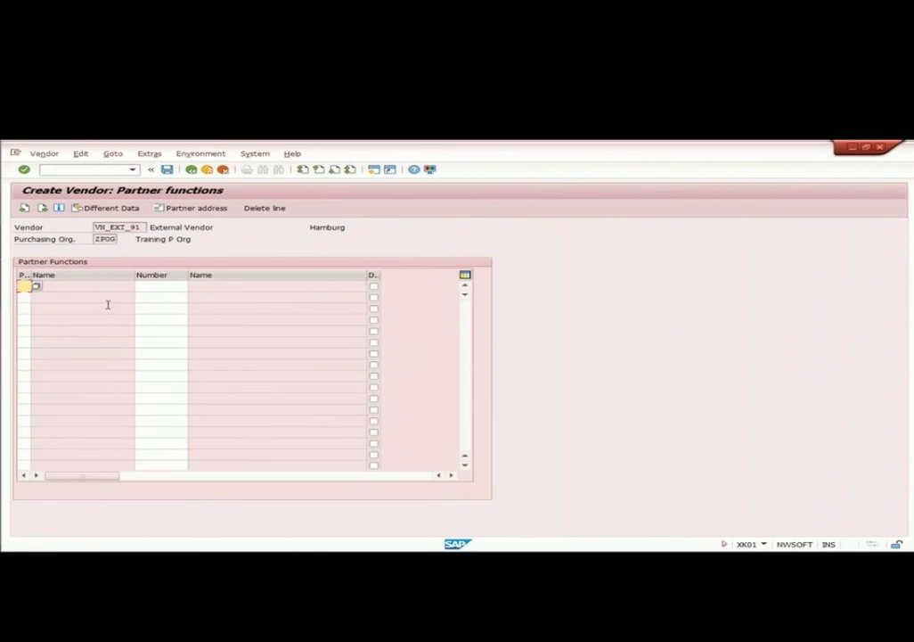
Add partner role VN in the first row and correct its partner number.
type("VN")
key("Tab")
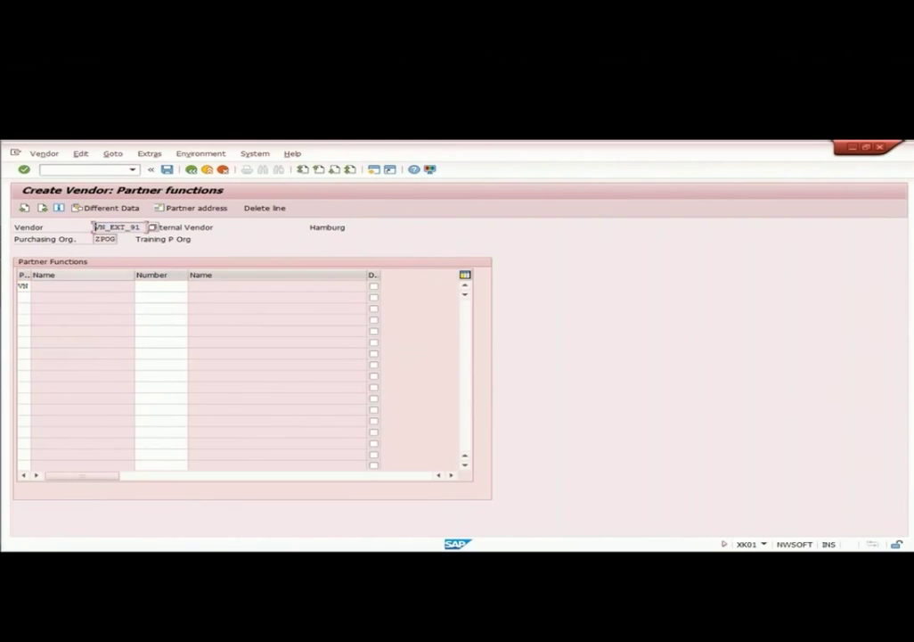
left_click(162, 285)
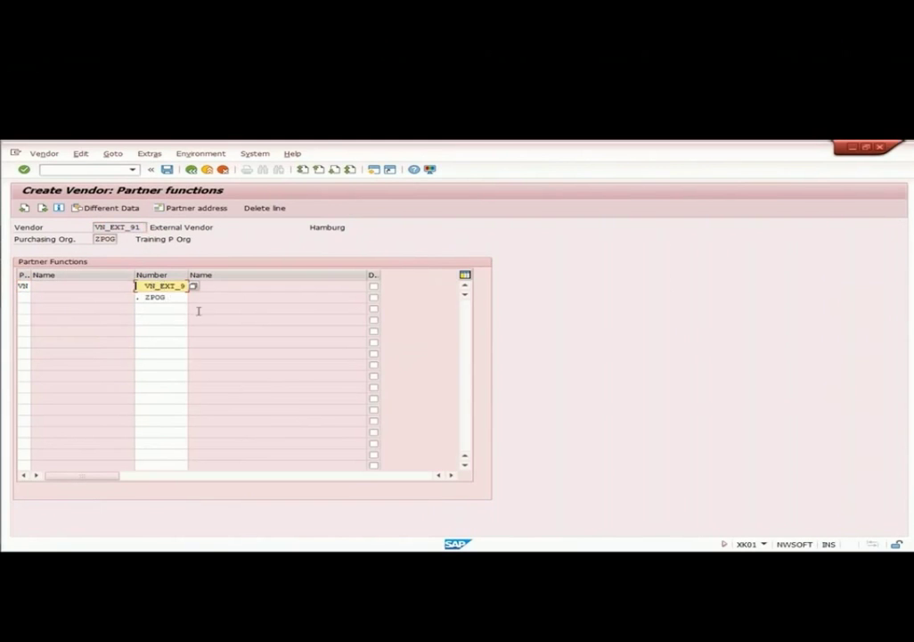
key("shift+Home")
key("BackSpace")
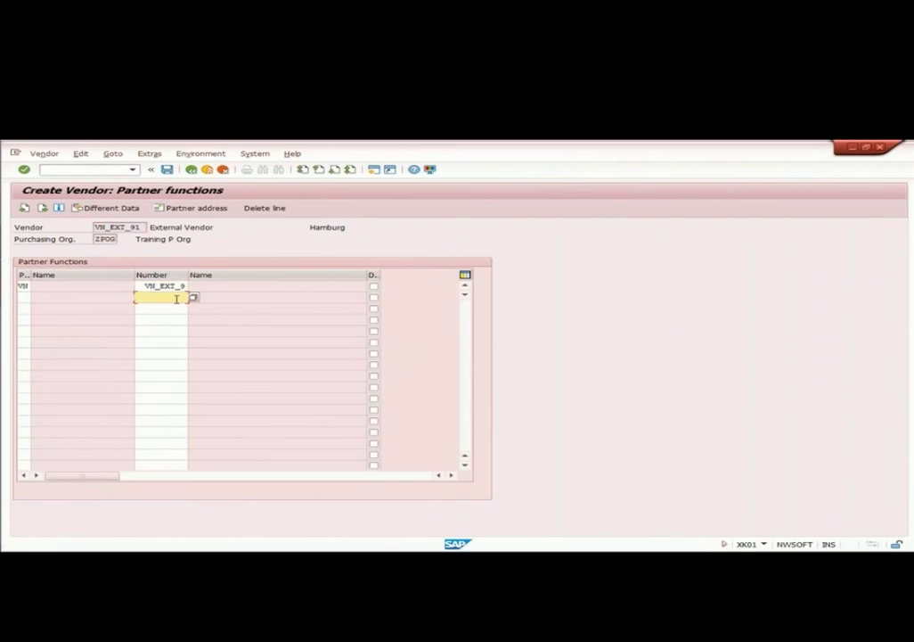
key("Up")
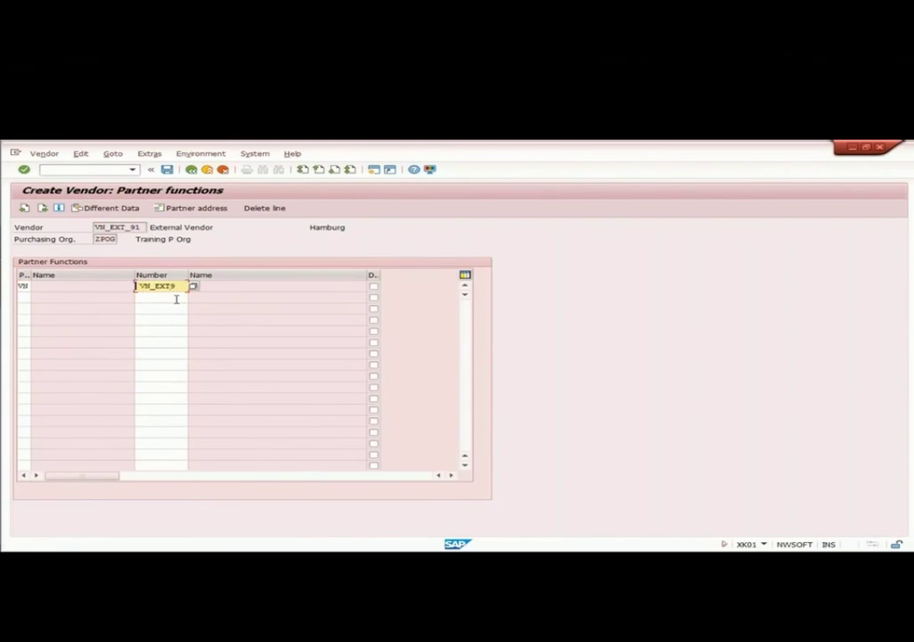
type("1")
Copy partner number VN_EXT_91 into partner rows two, three and four.
key("shift+Home")
key("ctrl+c")
key("Down")
key("ctrl+v")
key("Down")
key("ctrl+v")
key("Down")
key("ctrl+v")
Set partner roles OA, PI and GS for those rows and save the vendor.
left_click(24, 297)
type("OA")
key("Down")
type("PI")
key("Down")
type("GS")
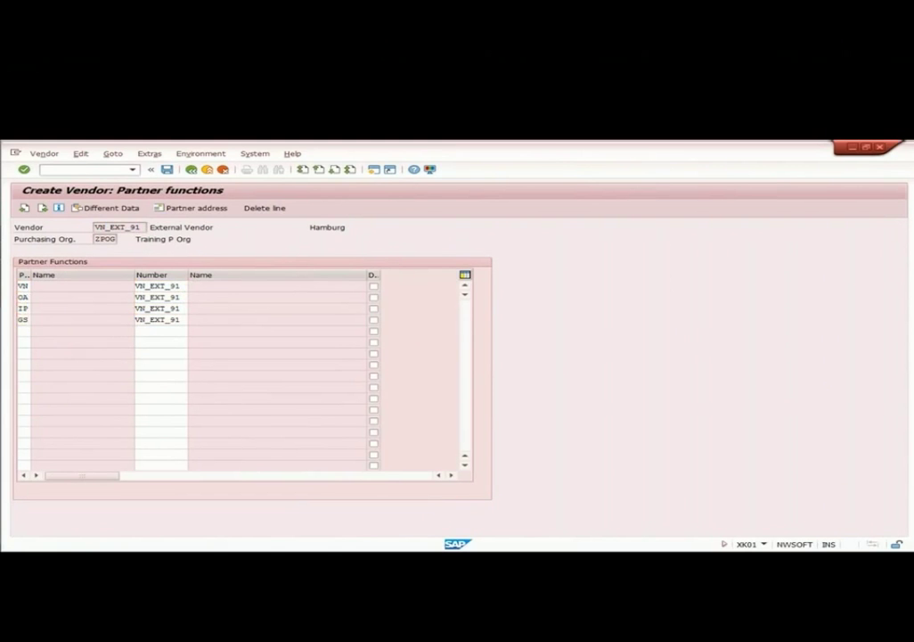
key("Return")
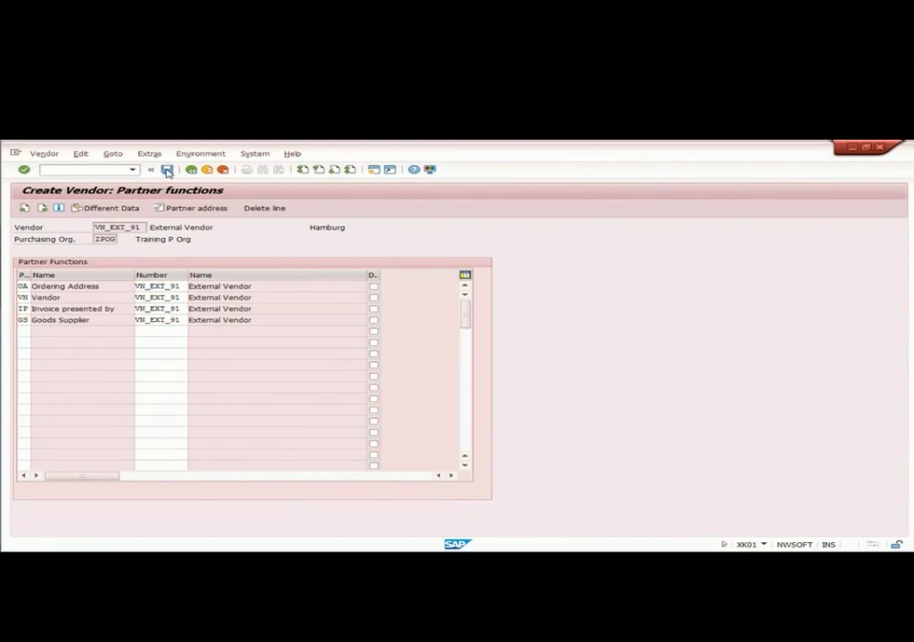
left_click(167, 170)
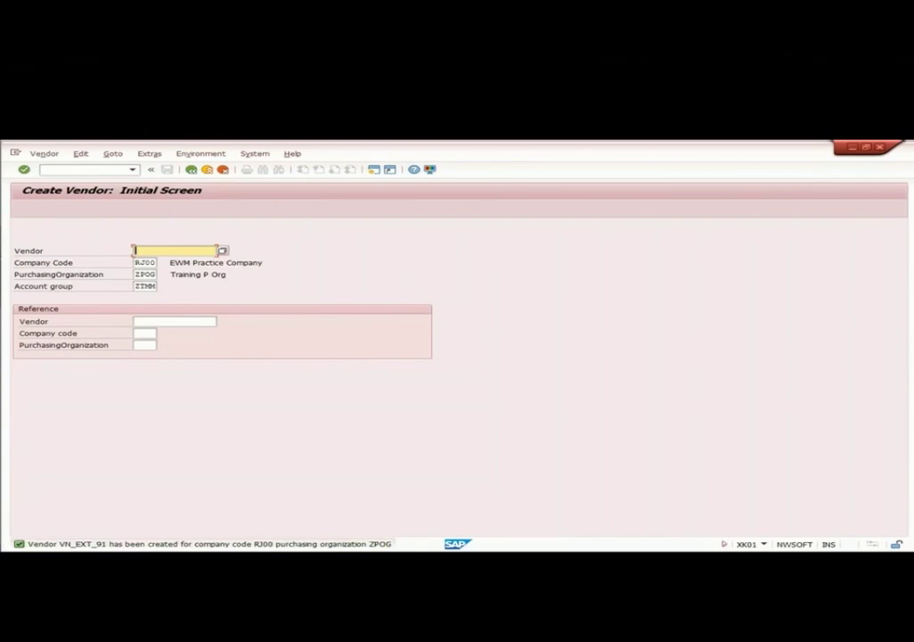
Copy ZP91-MAT-01 from Excel cell D23, then launch MM01 with /nmm01.
key("alt+Tab")
left_click(276, 485)
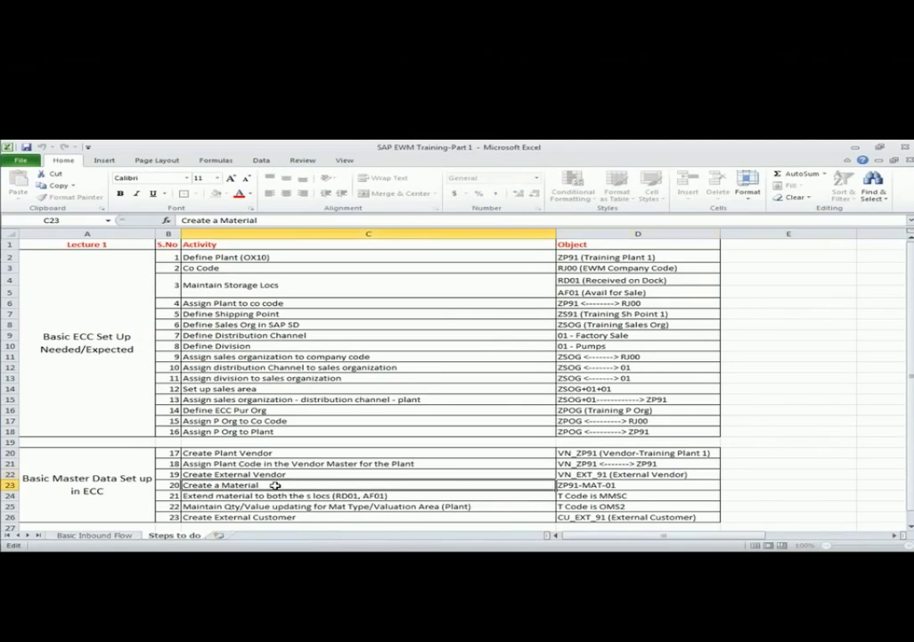
left_click(623, 487)
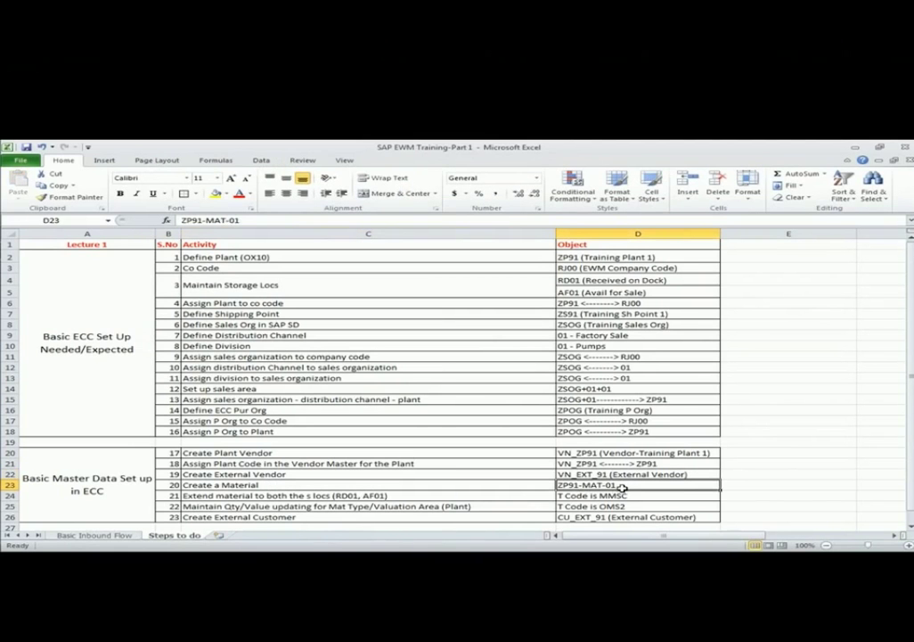
key("ctrl+c")
key("alt+Tab")
left_click(76, 169)
type("/nmm01")
key("Return")
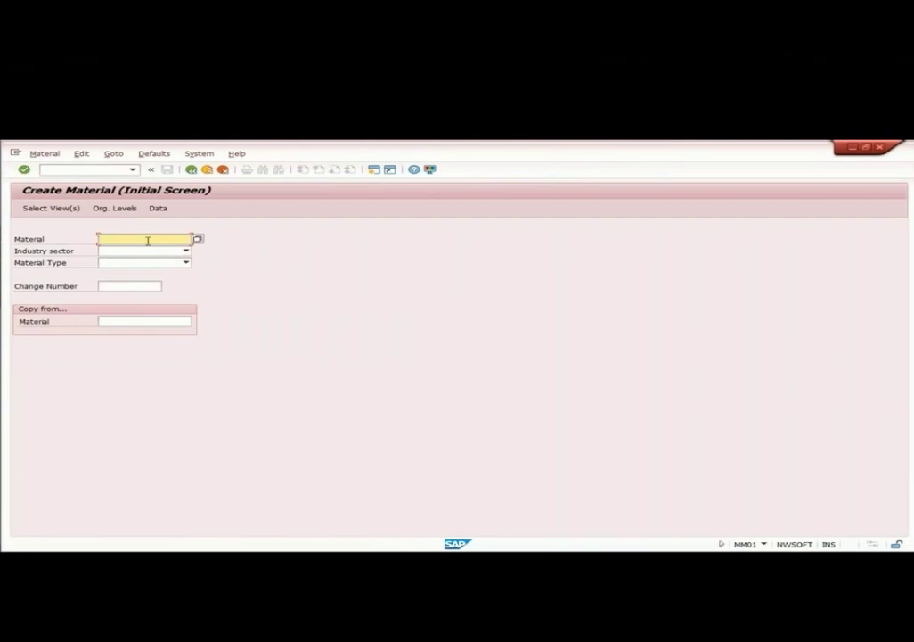
Enter material ZP91-MAT-01 with industry sector M Mechanical Engineering and material type HAWA.
type("ZP91-MAT-01")
left_click(155, 252)
key("m")
key("Return")
key("Tab")
key("h")
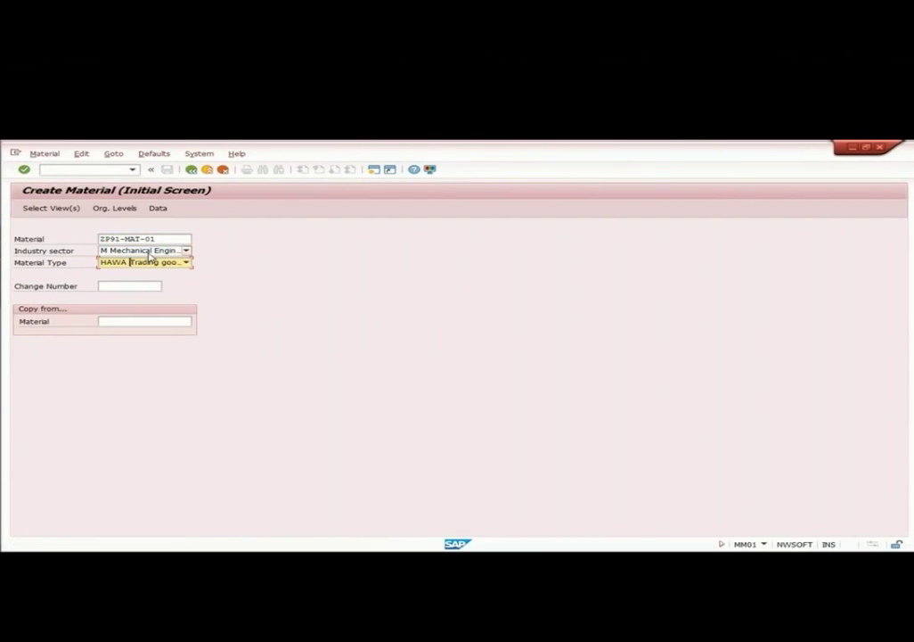
key("Return")
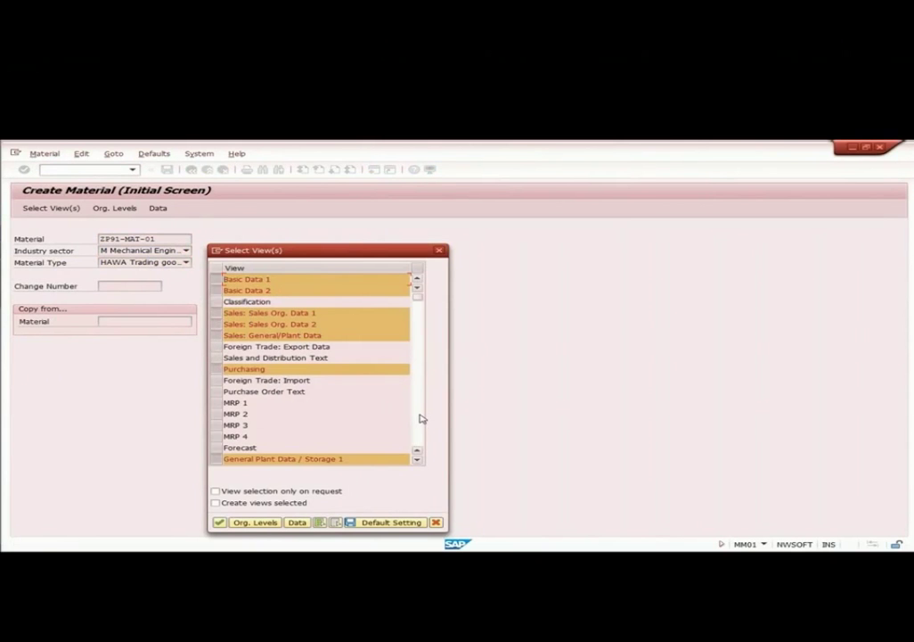
Add Accounting 1 to the selected material views and confirm the selection.
left_click(417, 460)
left_click(417, 461)
left_click(417, 461)
left_click(417, 461)
left_click(417, 461)
left_click(417, 461)
left_click(417, 460)
left_click(301, 435)
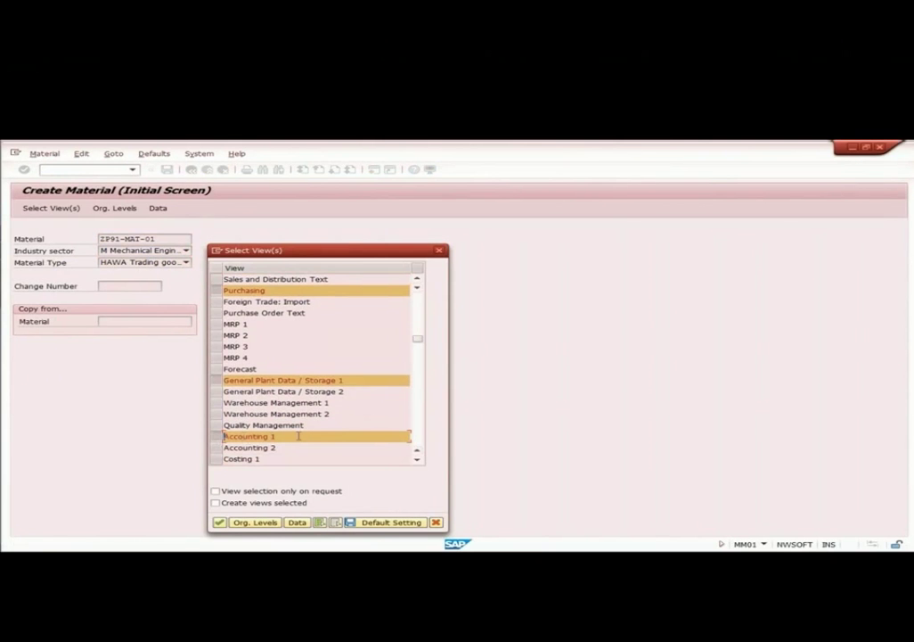
left_click(220, 523)
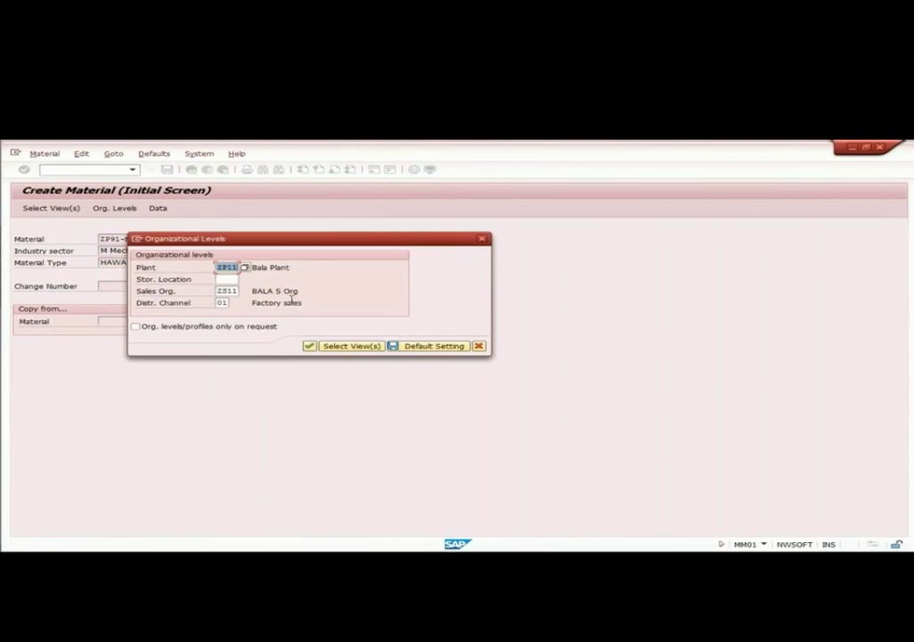
Enter plant ZP91 and sales organisation ZSOG, copied from Excel, then continue.
type("ZP91")
key("Tab")
key("Tab")
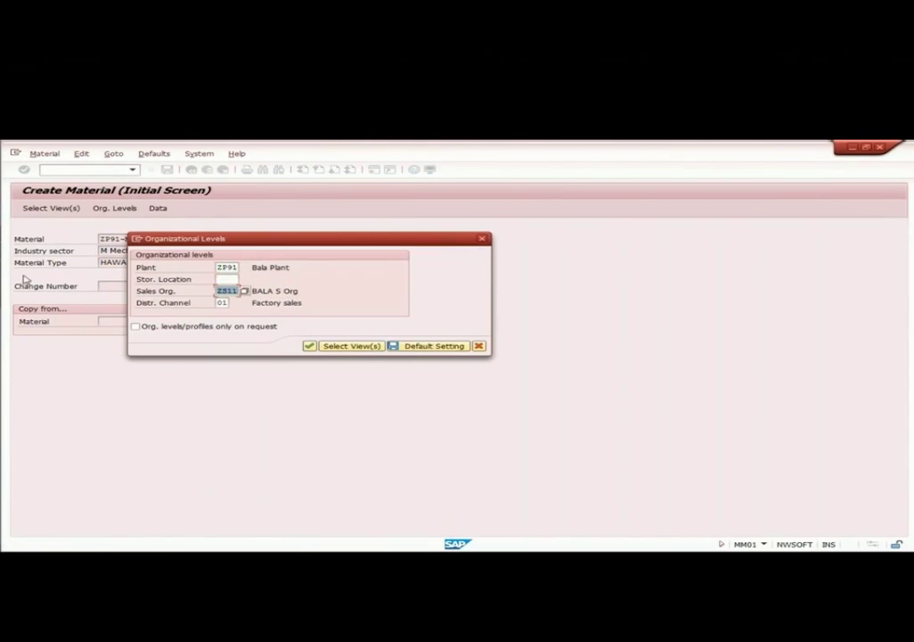
key("alt+Tab")
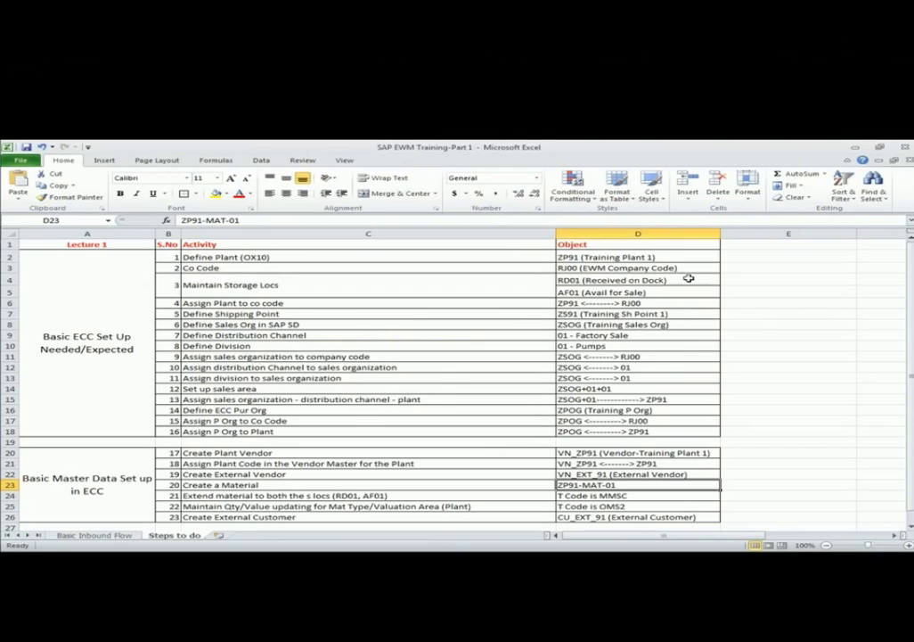
left_click(581, 356)
double_click(581, 357)
double_click(575, 357)
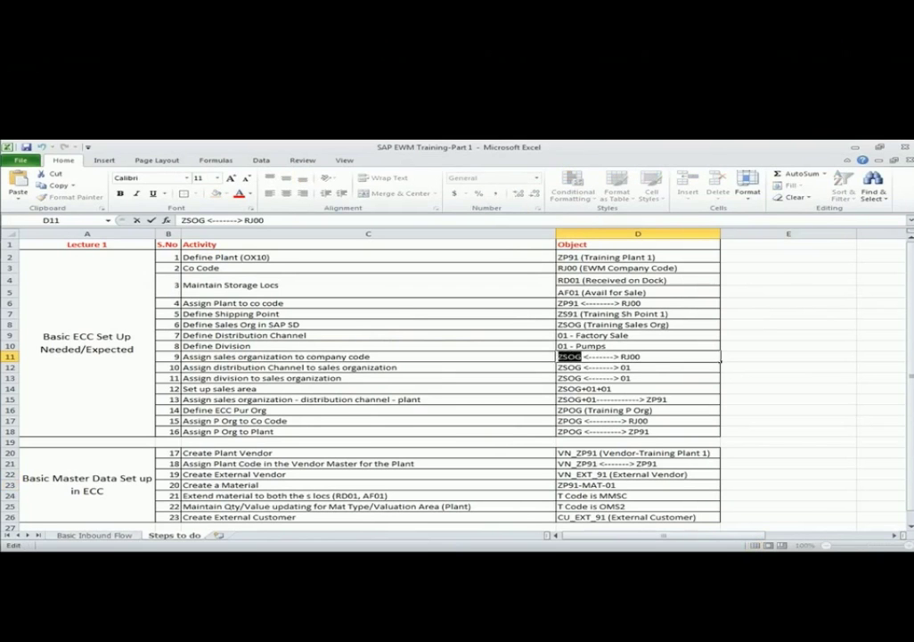
key("alt+Tab")
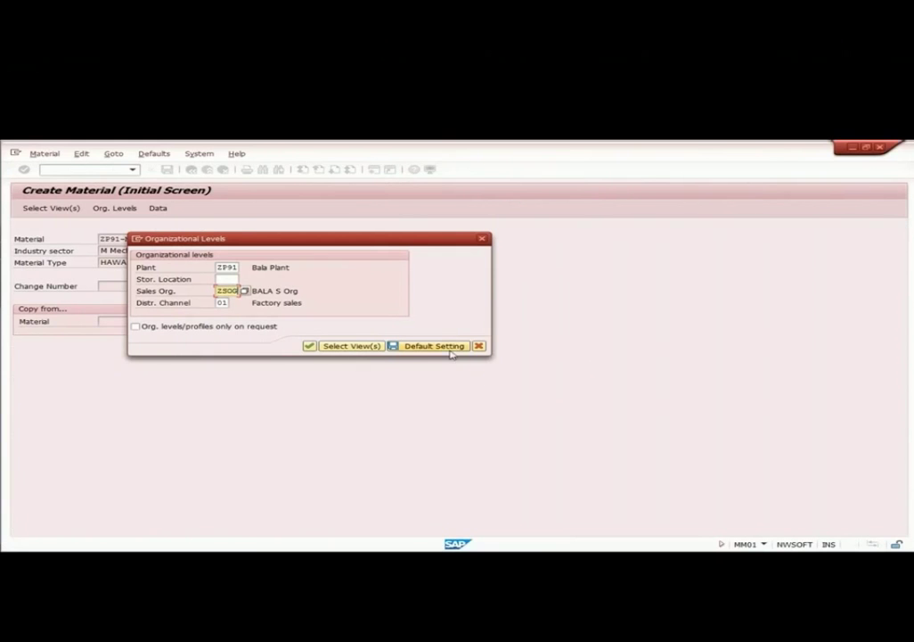
left_click(382, 347)
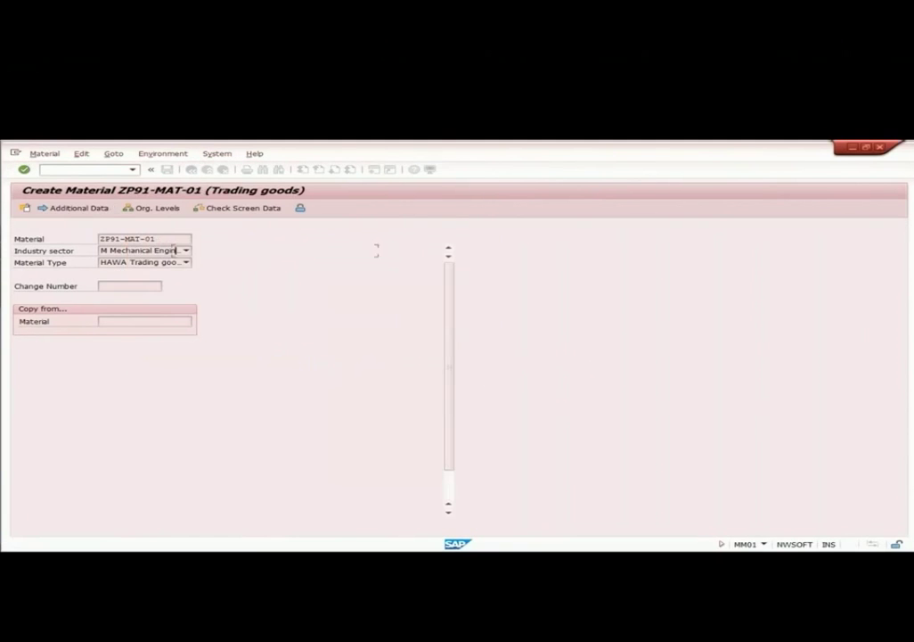
Enter description ZP91-MAT-01, base unit EA, material group 00001, and gross and net weight 1.
left_click_drag(130, 250, 76, 252)
left_click(278, 253)
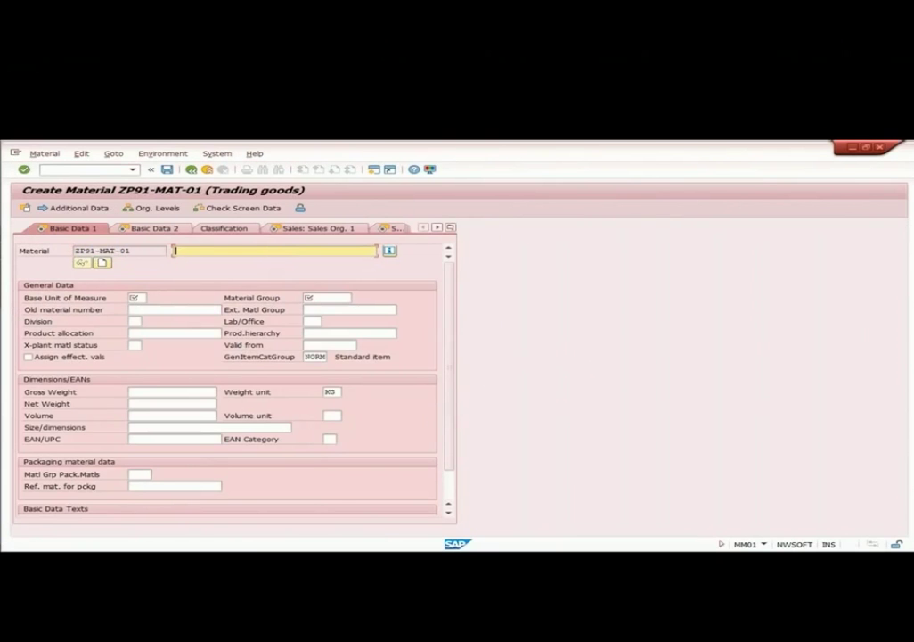
key("ctrl+v")
left_click(134, 297)
type("EA")
left_click(351, 297)
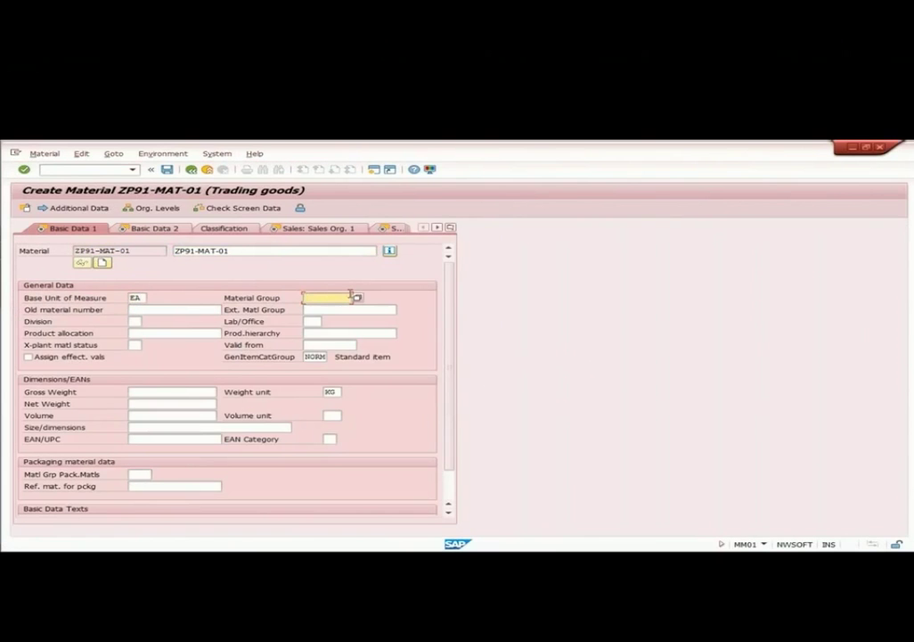
type("00001")
left_click(206, 392)
type("1")
left_click(190, 406)
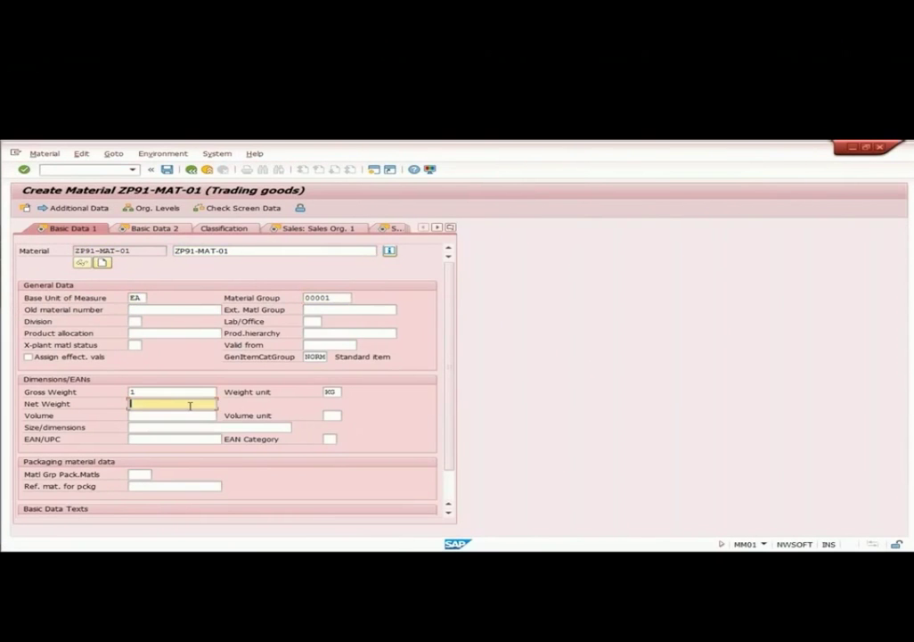
type("1")
Correct the material group to 0001 Metal Processing from the lookup and continue to Sales: Sales Org. 1.
key("Return")
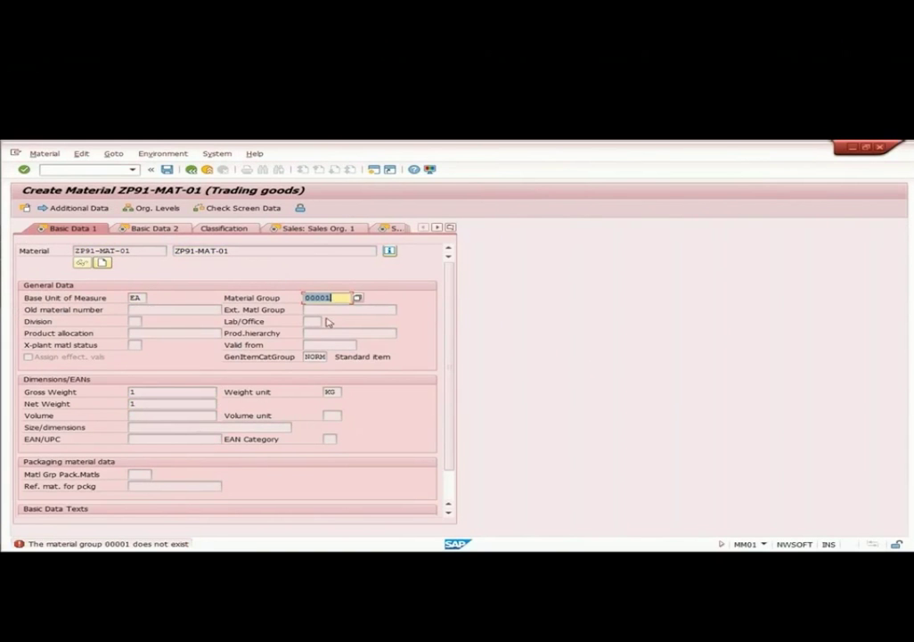
left_click(360, 299)
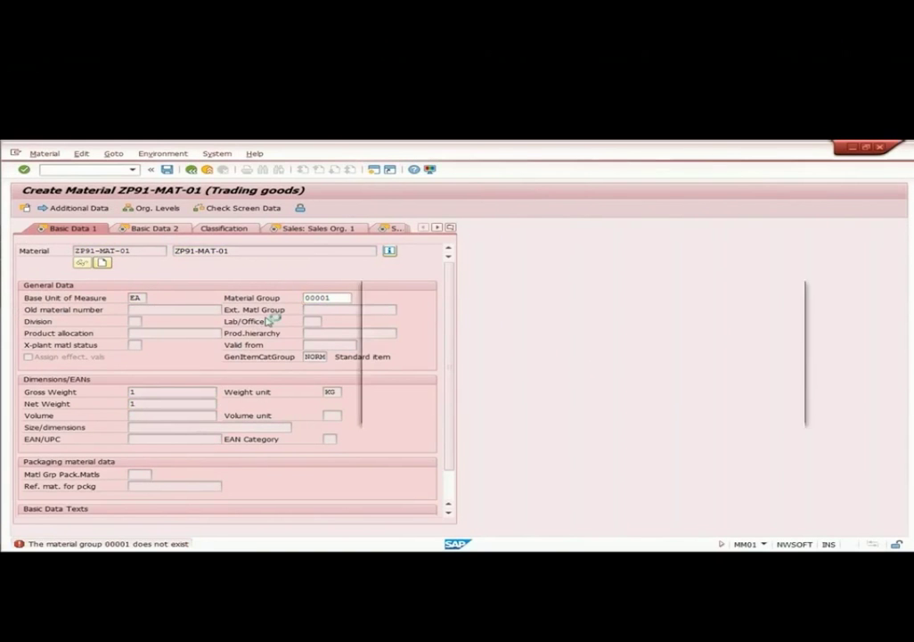
left_click(318, 305)
left_click(452, 370)
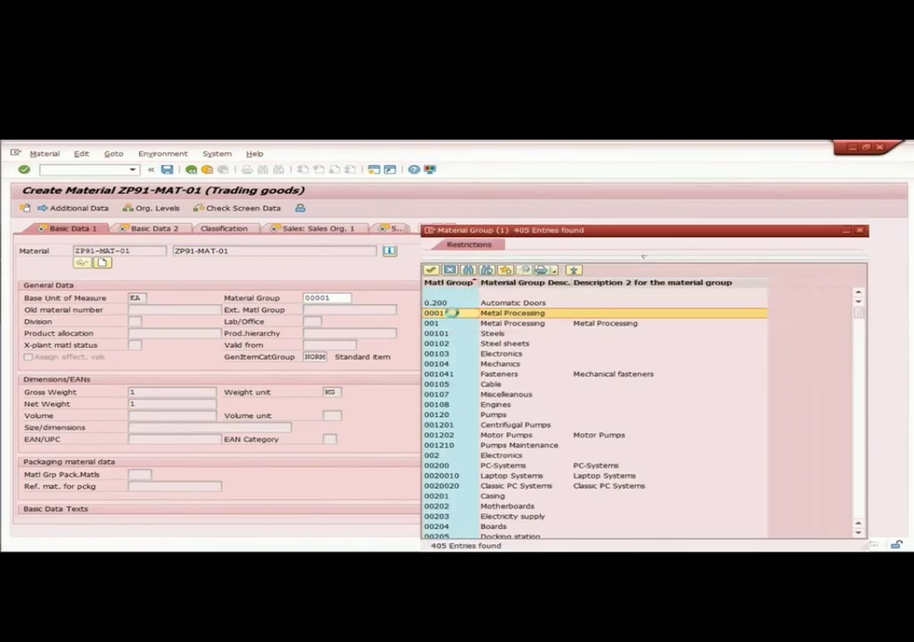
key("Return")
key("Return")
key("Return")
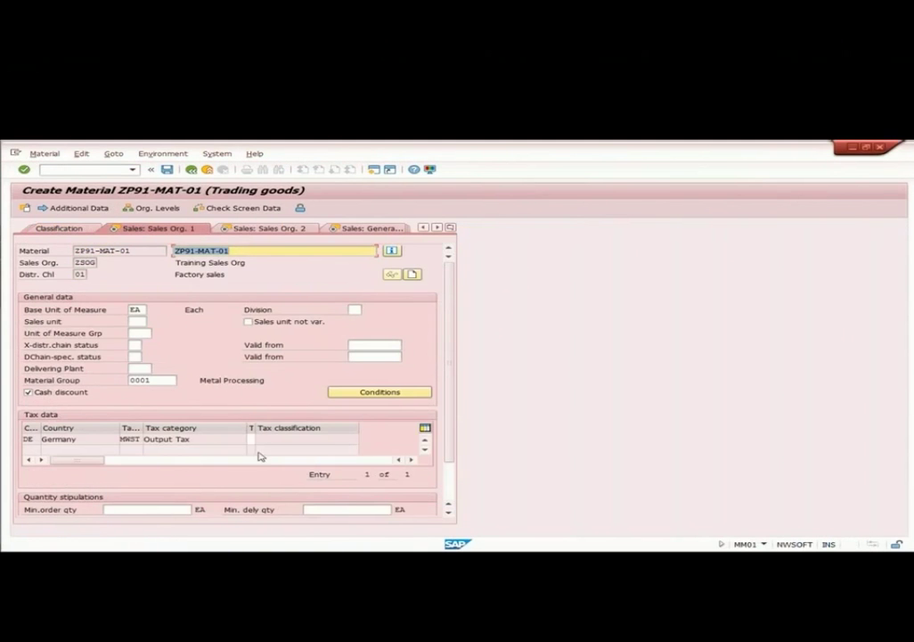
Set Germany's tax classification to 0 and move past Sales Org. 2 to the general plant data.
left_click(252, 438)
type("0")
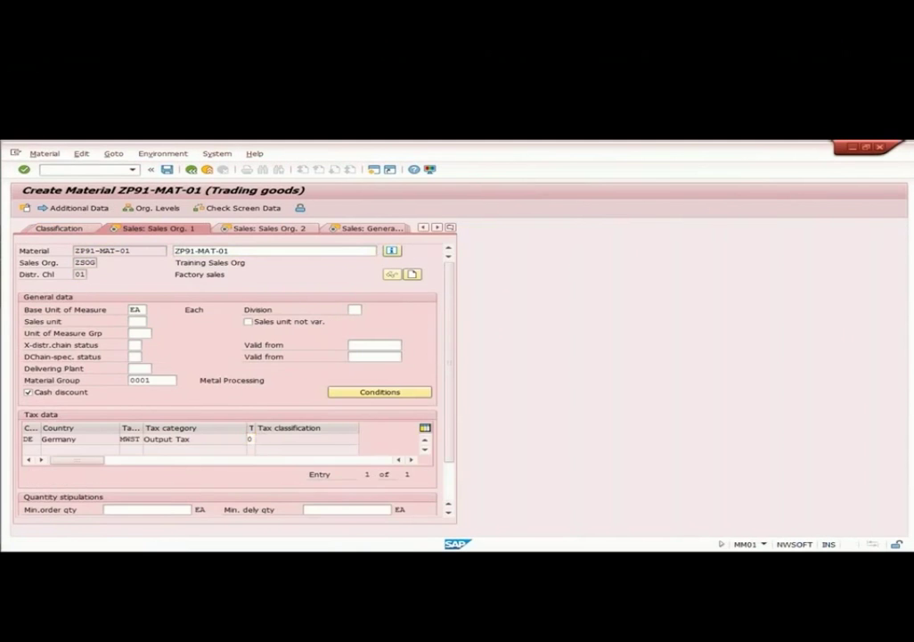
key("Return")
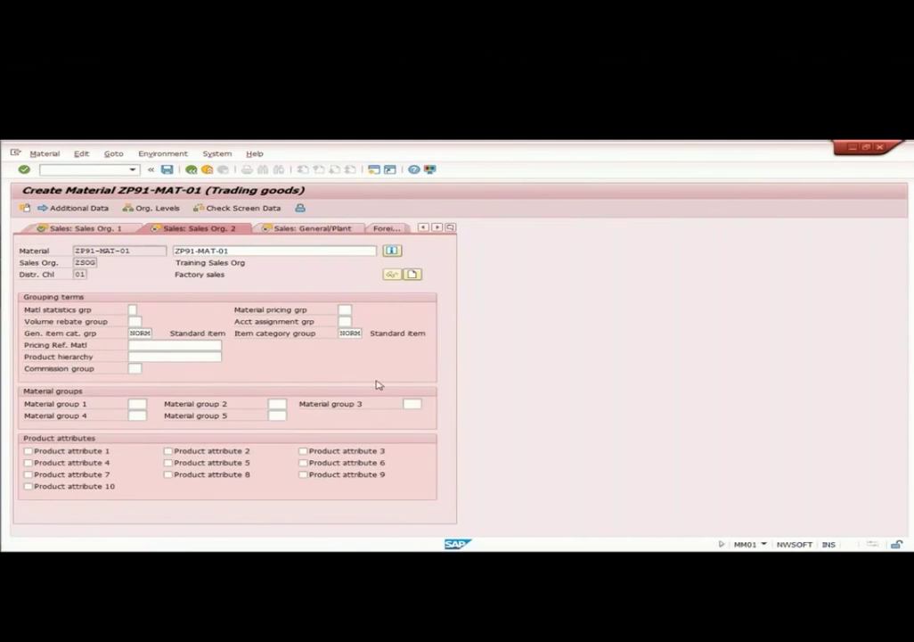
key("Return")
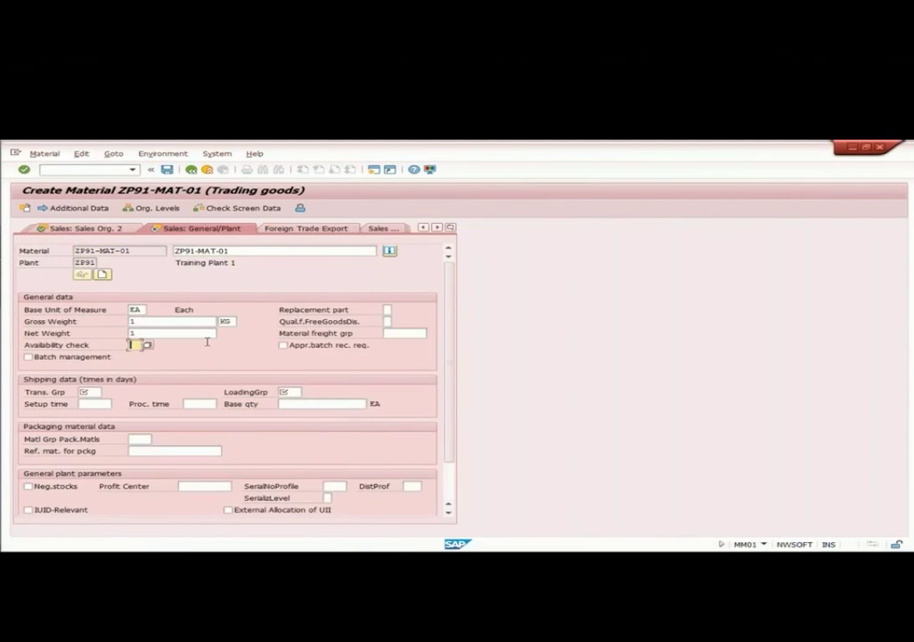
Enter availability check 01, transportation group 0001 and loading group 0001.
type("01")
left_click(89, 392)
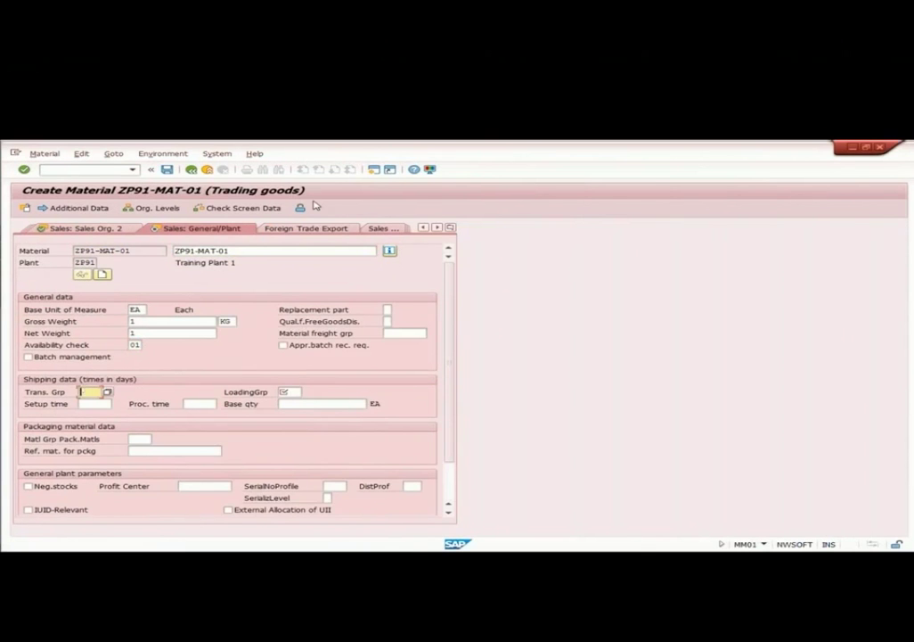
type("0001")
key("Tab")
type("0001")
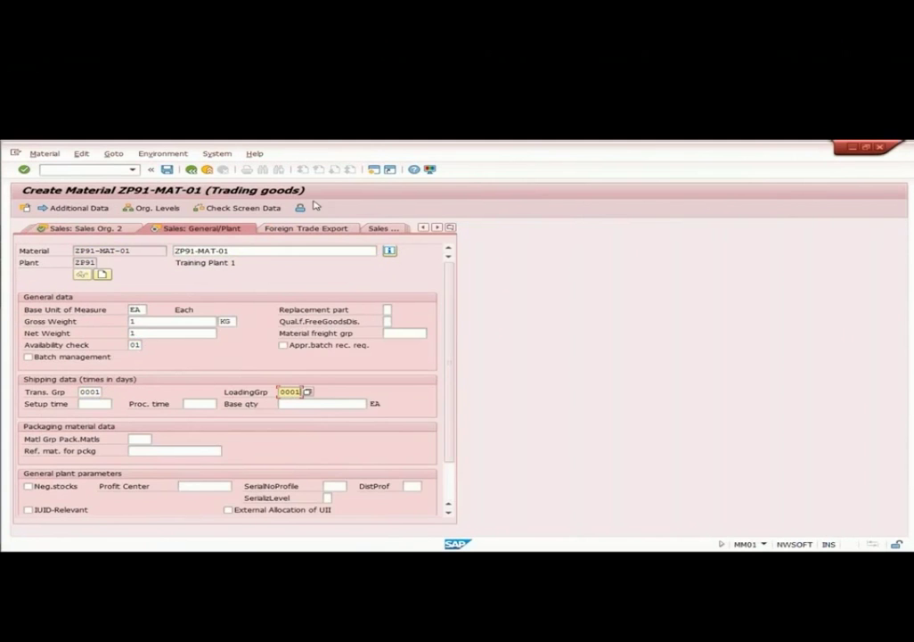
Set purchasing group 001 on the Purchasing view.
key("Return")
left_click(135, 321)
type("001")
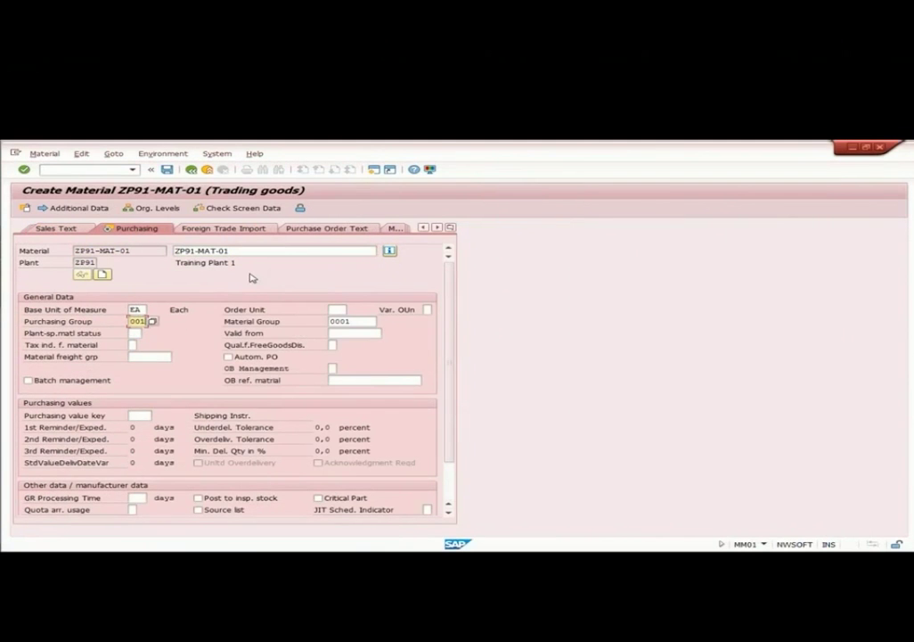
Set price control V and moving price 1 on the Accounting 1 view.
key("Return")
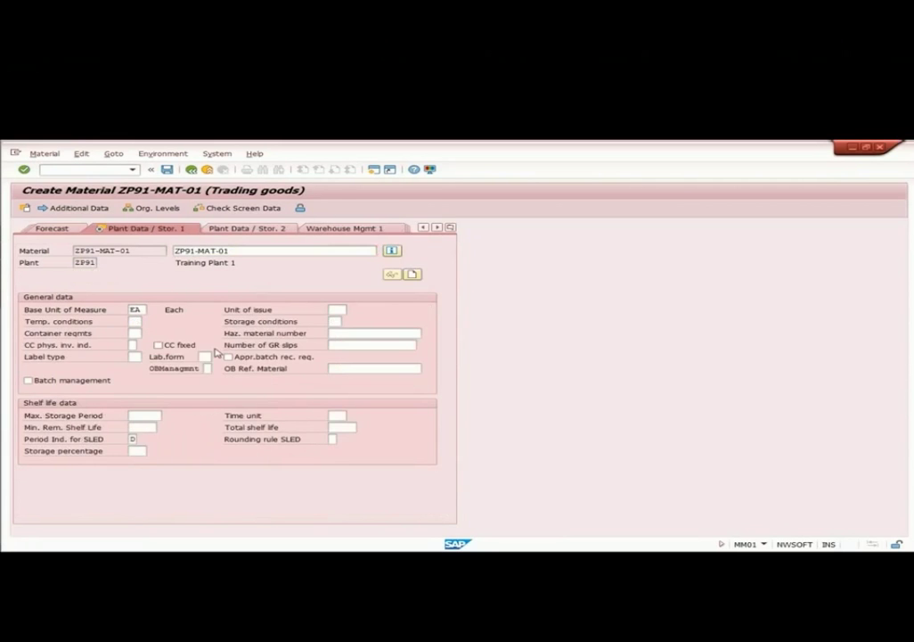
key("Return")
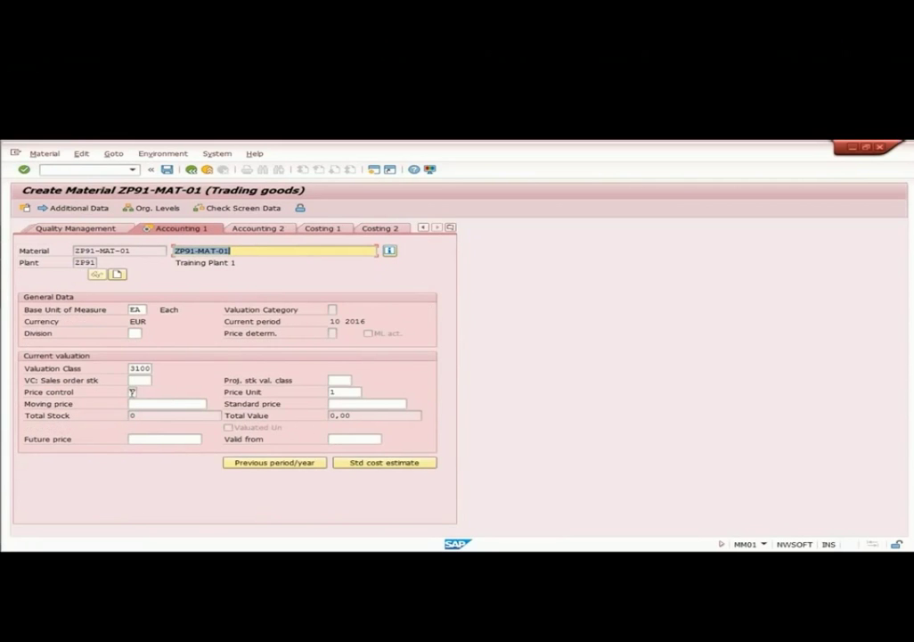
left_click(132, 392)
type("V")
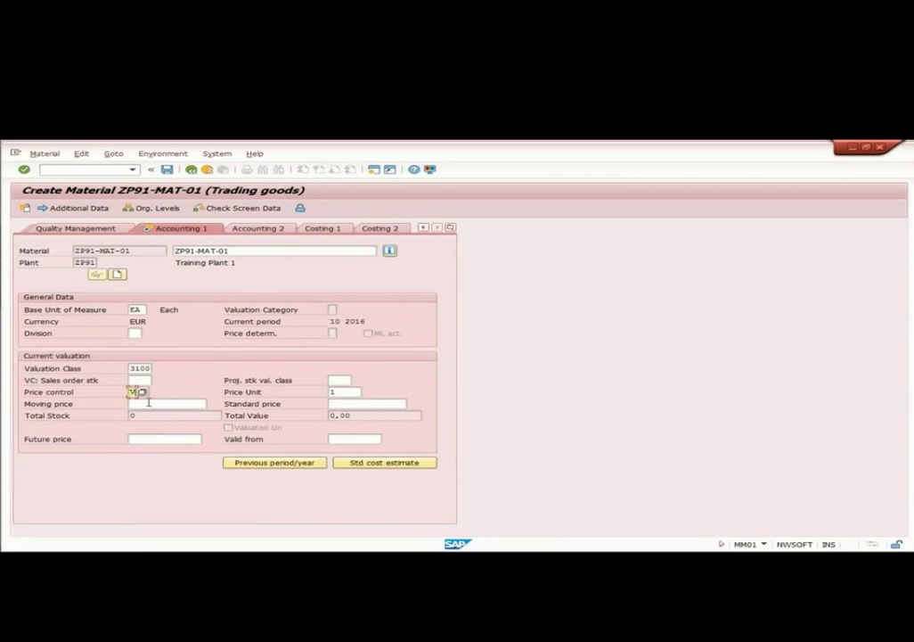
left_click(149, 403)
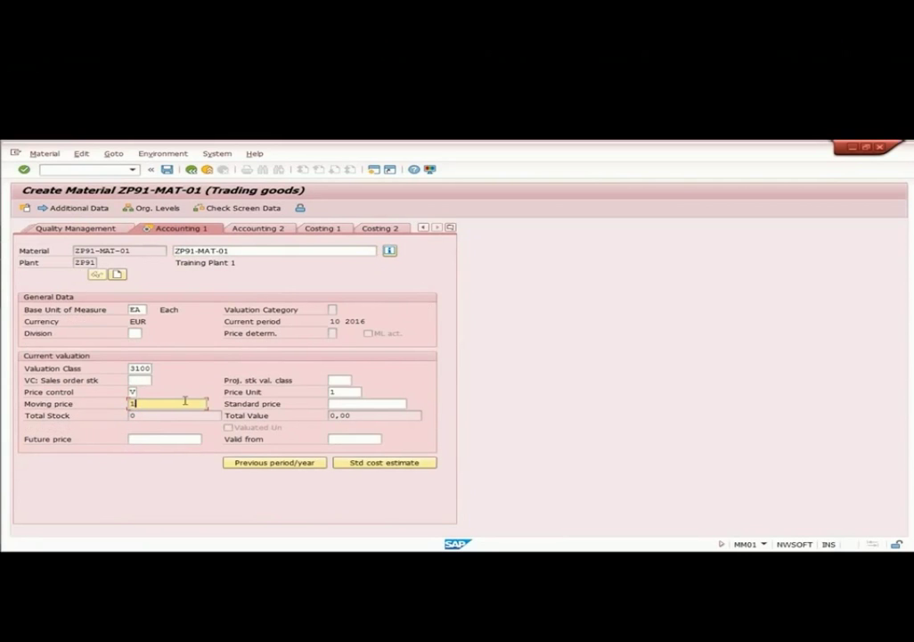
type("1")
key("Return")
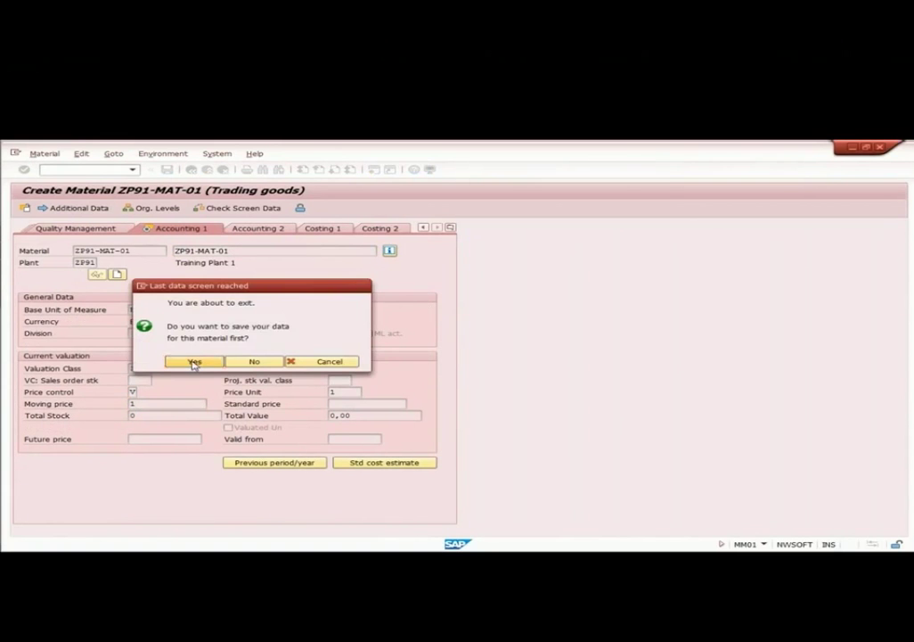
Confirm saving the new material and tick the Create a Material step in Excel.
left_click(194, 362)
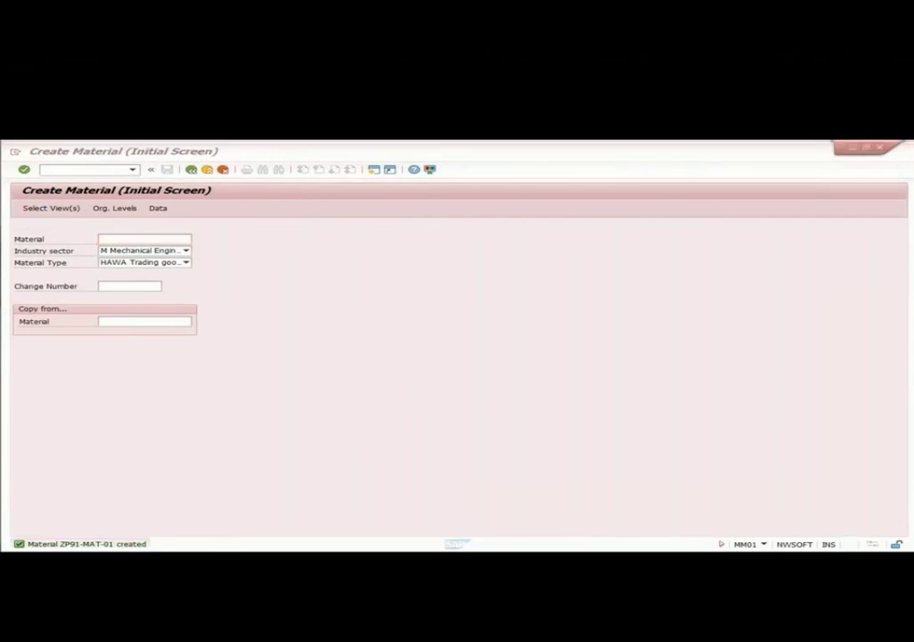
key("alt+Tab")
left_click(462, 485)
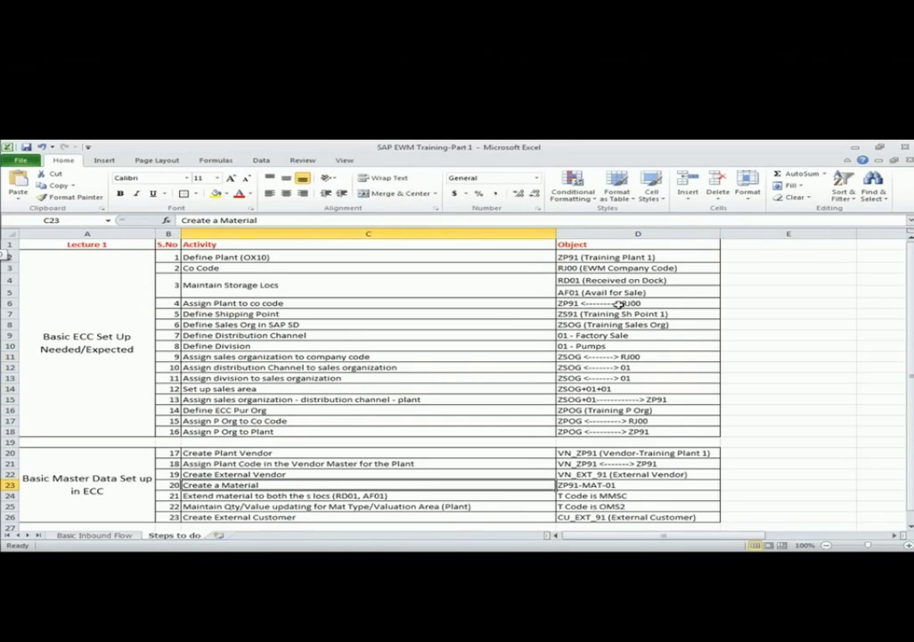
Note storage locations RD01 and AF01 in Excel, then start transaction MMSC in SAP.
left_click_drag(588, 281, 593, 292)
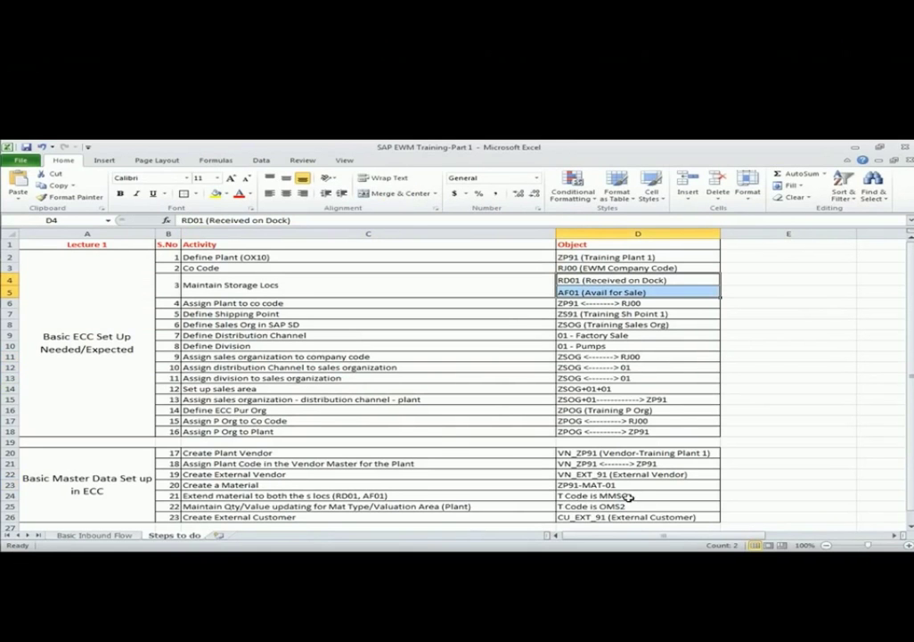
key("alt+Tab")
left_click(80, 169)
type("/nmmsc")
key("Return")
For plant ZP91 in MMSC, add storage locations RD01 and AF01 and save.
left_click(75, 262)
type("ZP91")
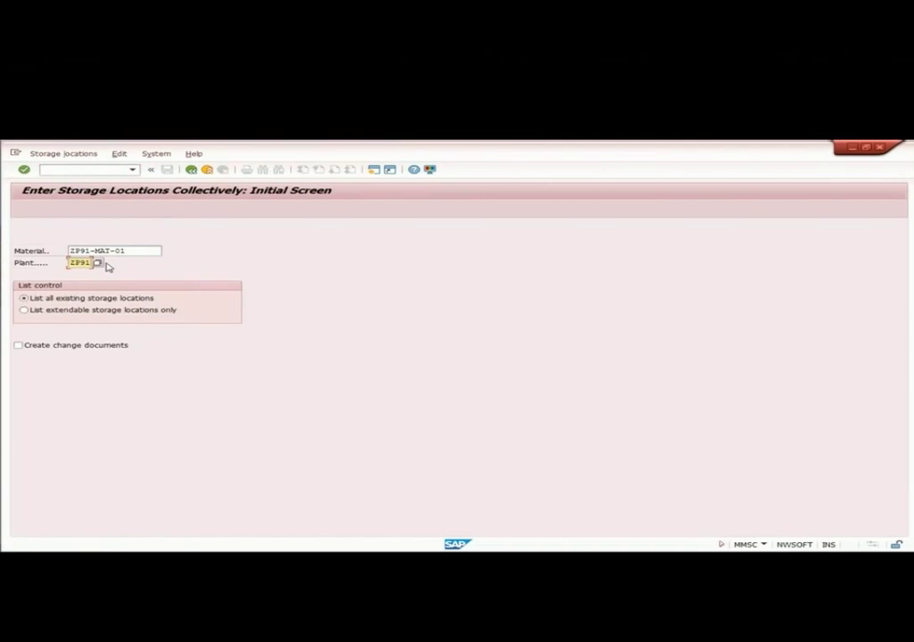
key("Return")
type("RD01")
key("Return")
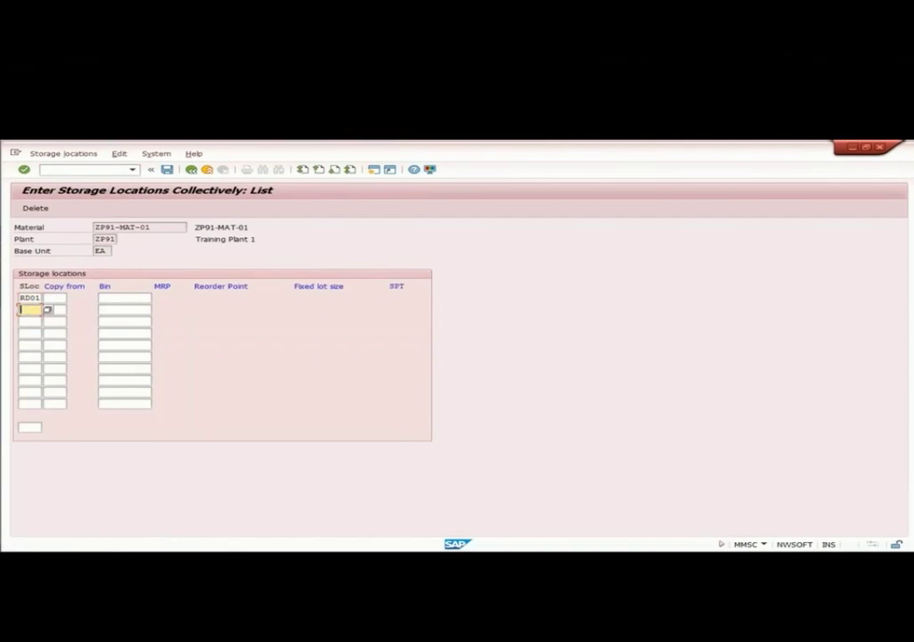
type("AF01")
key("Return")
left_click(168, 170)
Find transaction code OMS2 for step 22, quantity/value updating, in the spreadsheet.
key("alt+Tab")
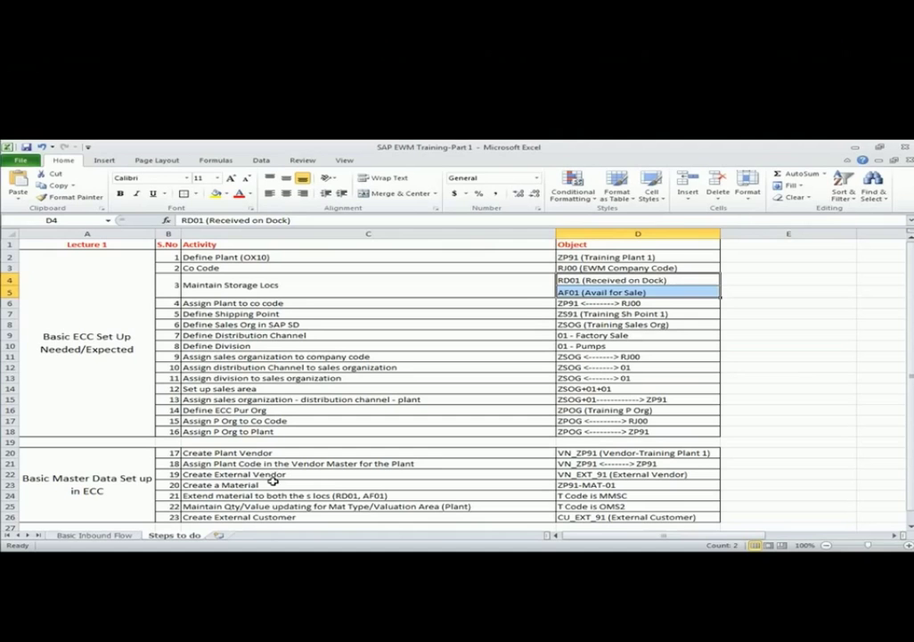
left_click(276, 505)
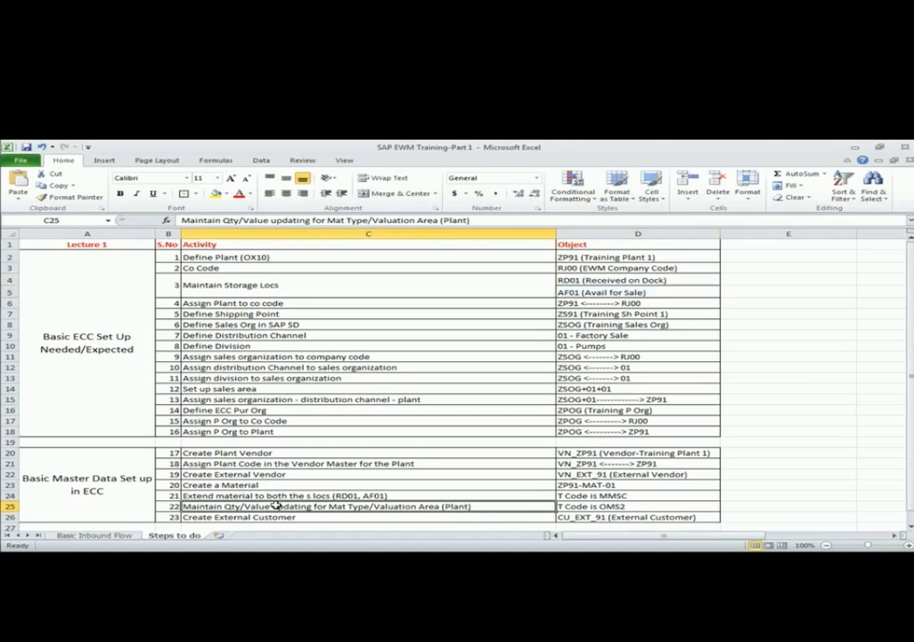
left_click(595, 505)
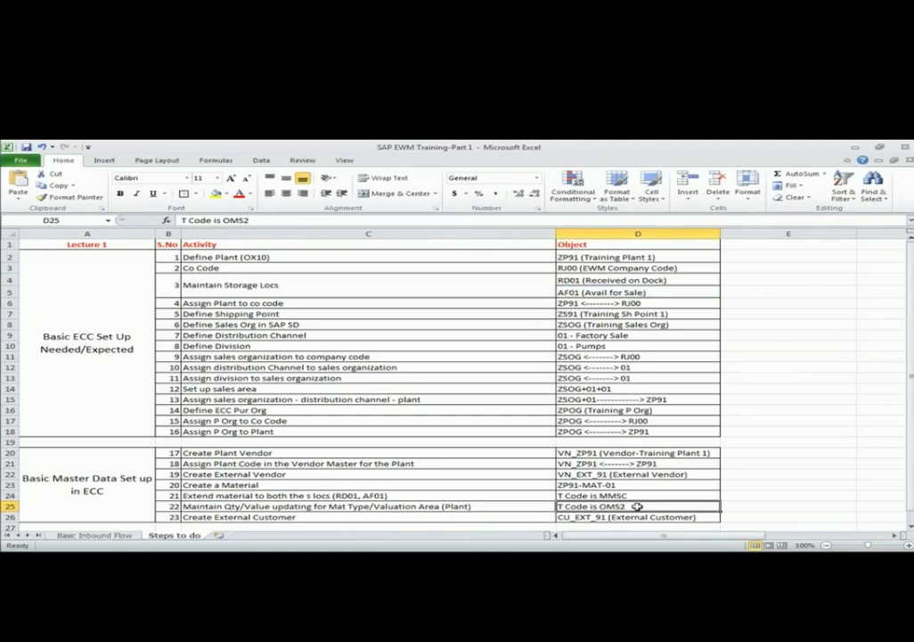
double_click(638, 506)
double_click(613, 506)
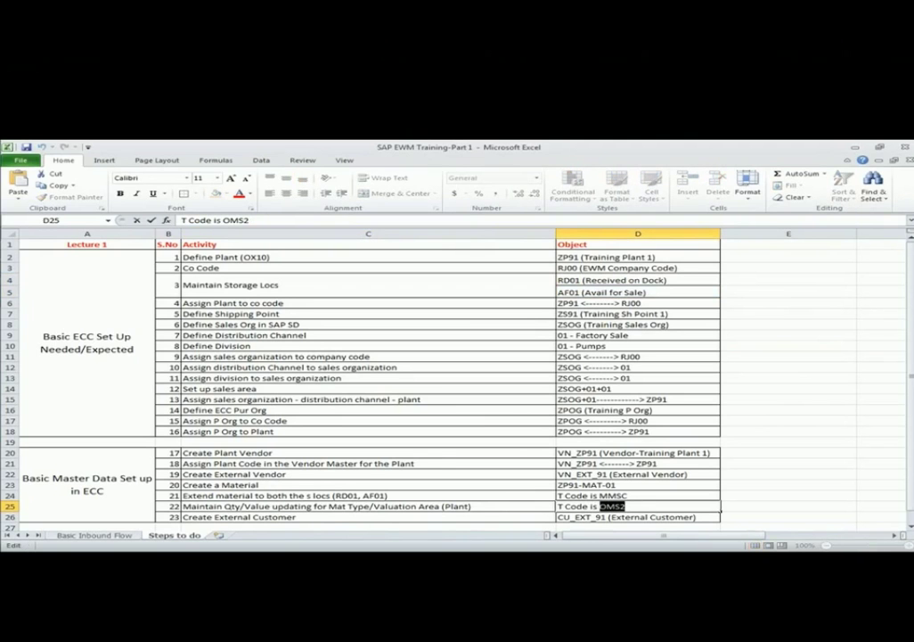
Run OMS2 and position the list to material type HAWA.
key("alt+Tab")
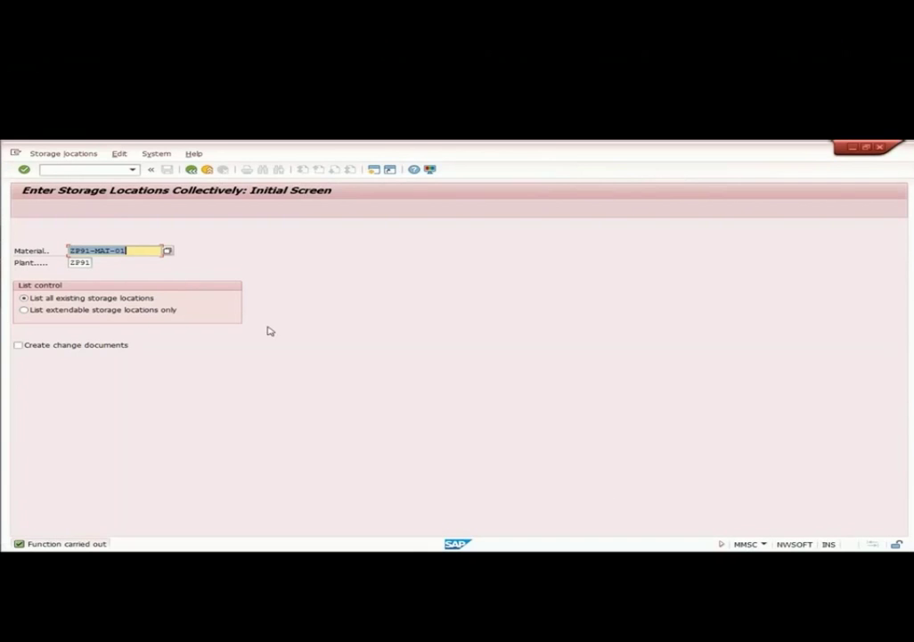
left_click(95, 169)
type("/noms2")
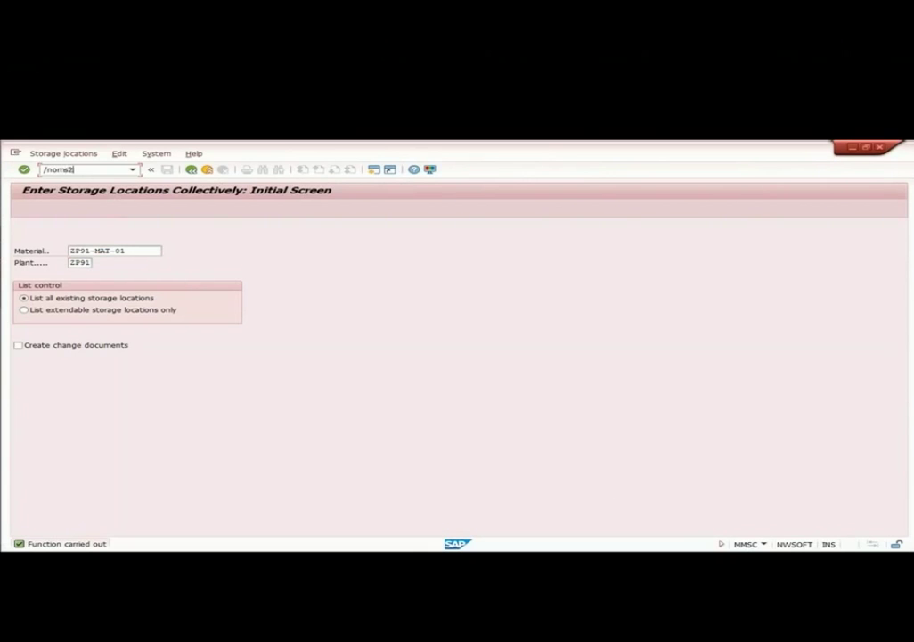
key("Return")
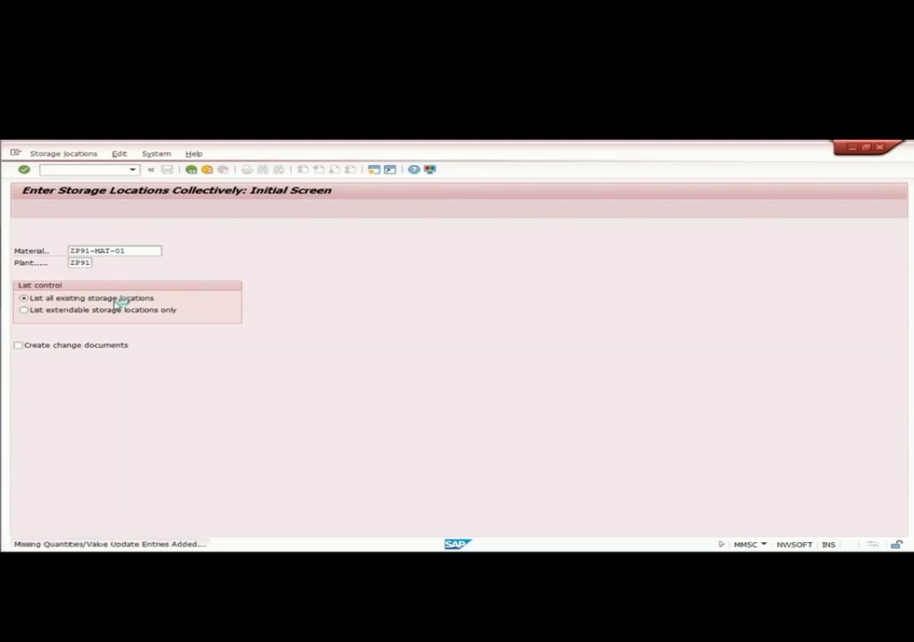
left_click(266, 440)
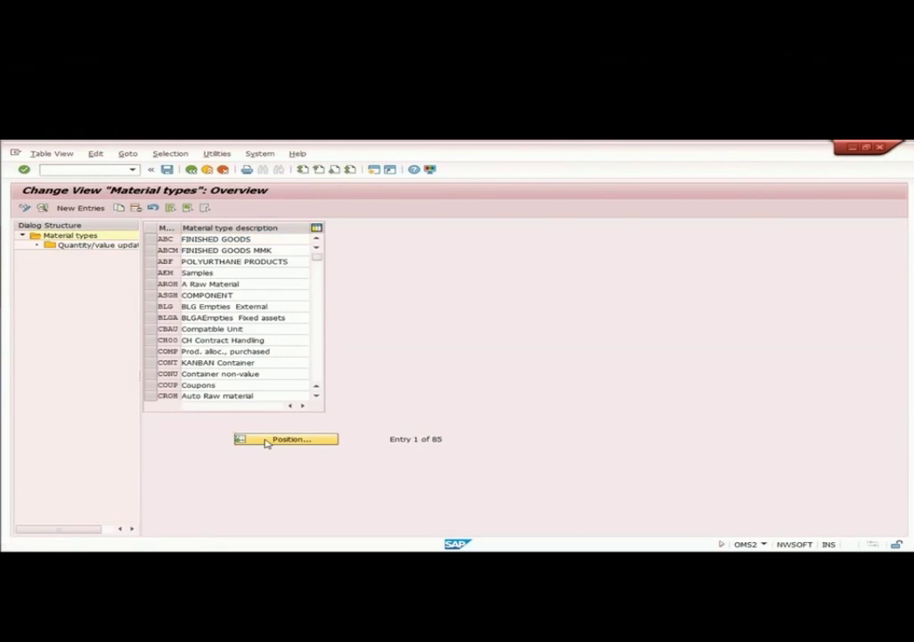
type("HAWA")
key("Return")
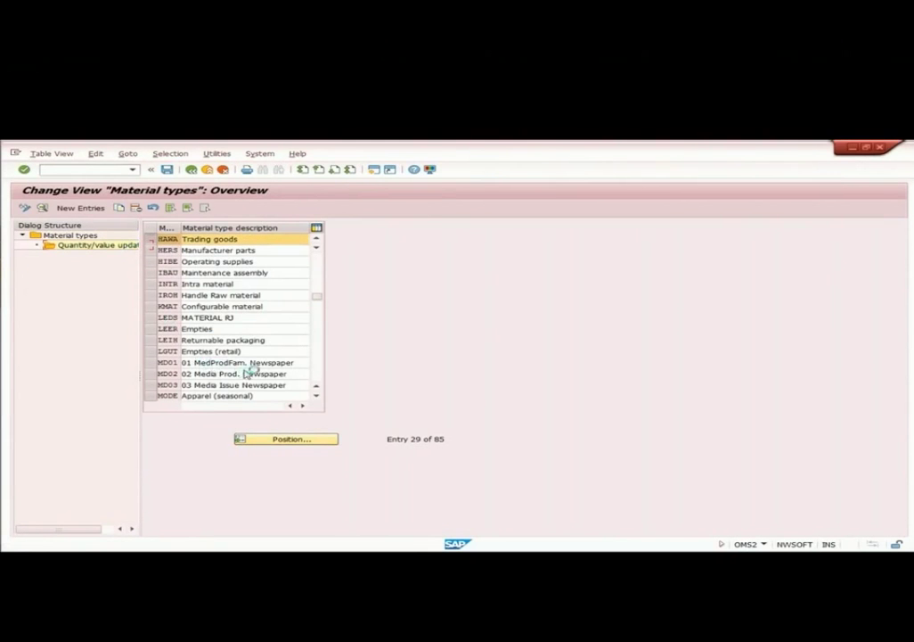
Position to valuation area ZP91 and tick quantity updating and value updating.
left_click(279, 437)
type("ZP91")
key("Return")
left_click(232, 251)
left_click(285, 251)
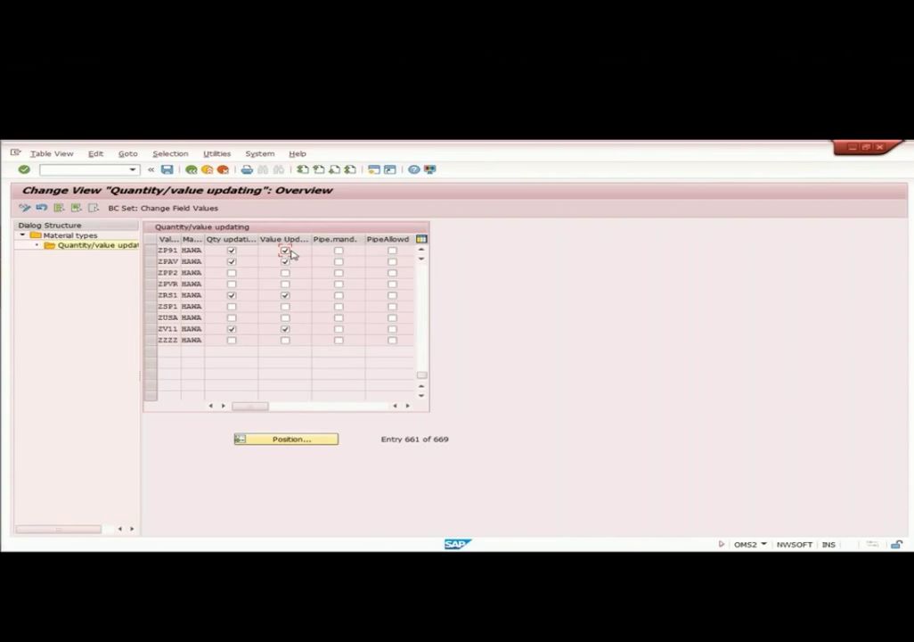
Save the updating settings under the customizing request.
left_click_drag(258, 238, 352, 238)
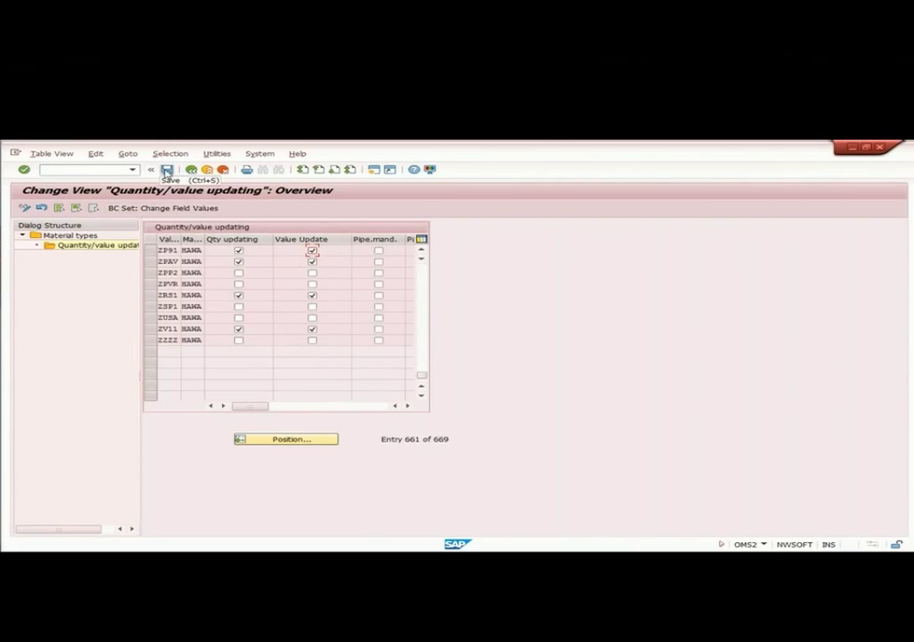
left_click(166, 170)
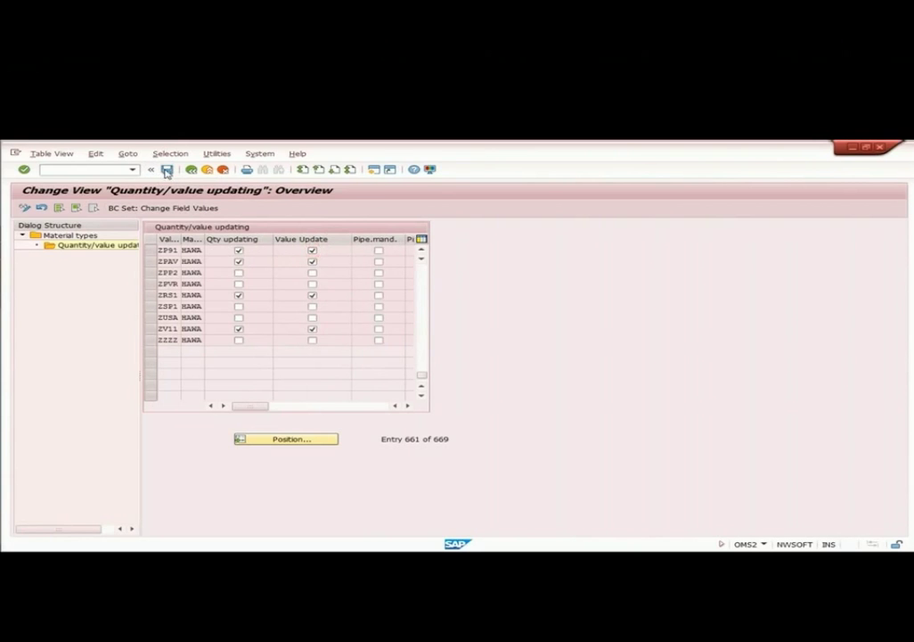
left_click(210, 322)
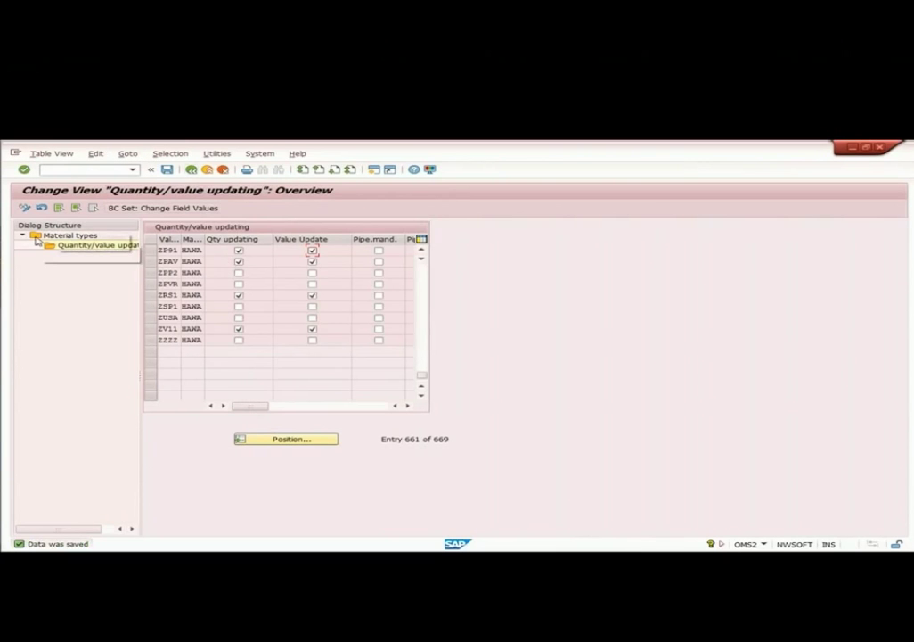
key("alt+Tab")
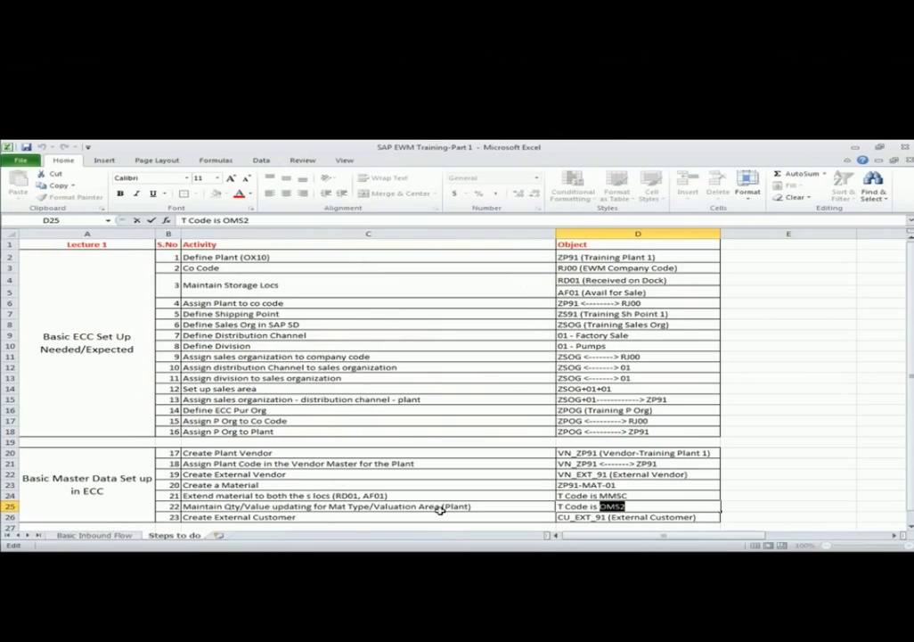
Copy customer code CU_EXT_91 from cell D26, then run a new transaction in SAP.
left_click(367, 516)
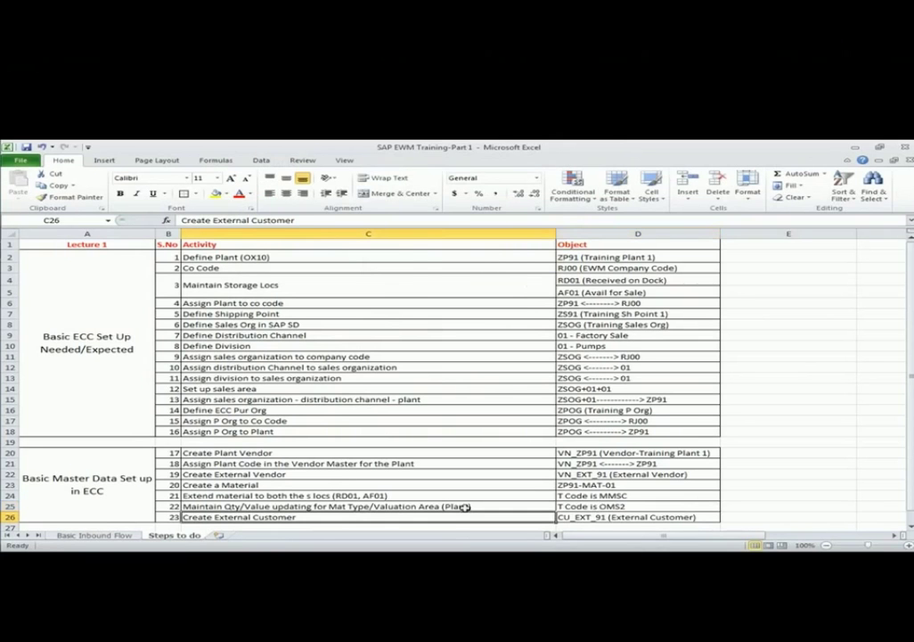
double_click(608, 517)
key("shift+Left")
key("shift+Left")
key("shift+Left")
key("shift+Left")
key("shift+Left")
key("shift+Left")
key("shift+Left")
key("shift+Left")
key("shift+Left")
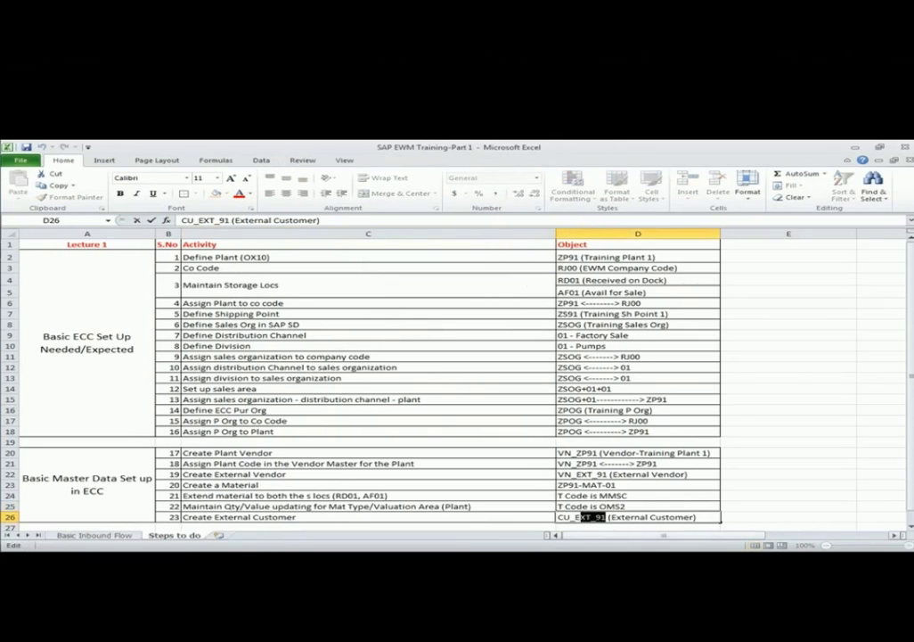
key("ctrl+c")
key("alt+Tab")
key("alt+Tab")
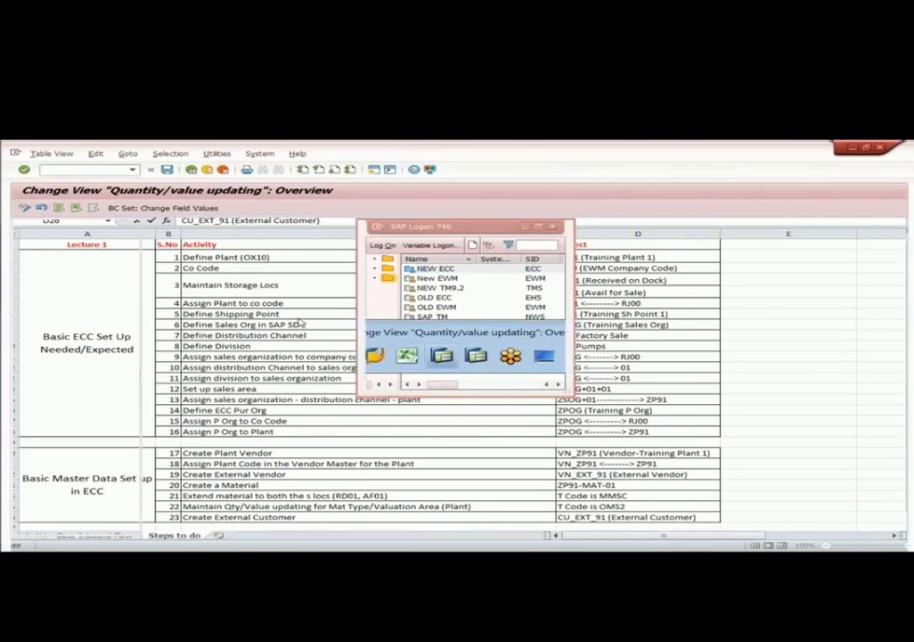
type("/n")
type("oms2")
key("Return")
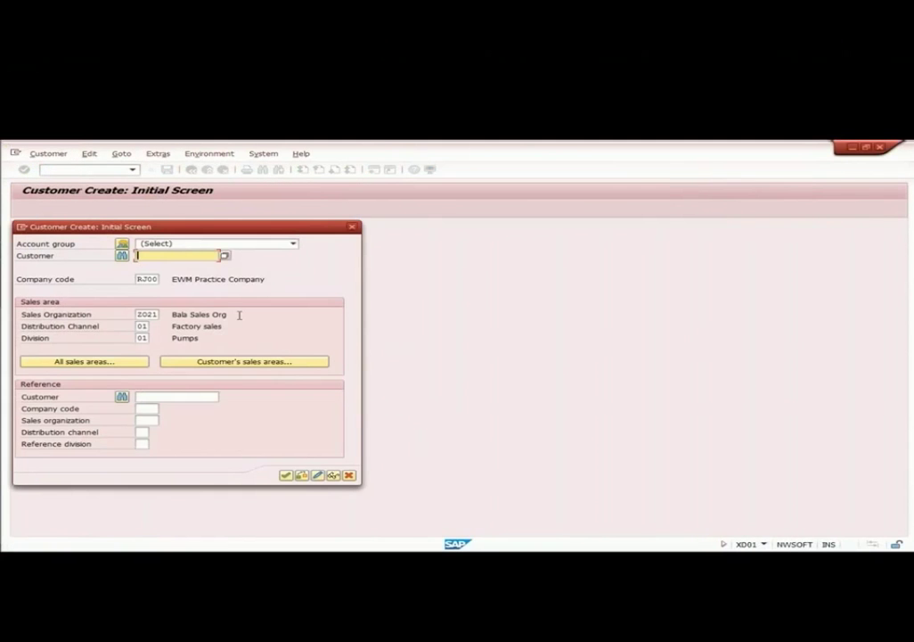
Create customer CU_EXT_91 with account group ZK01 Sold-to party and sales organization ZSOG.
type("CU_EXT_91")
left_click(201, 243)
scroll(297, 275, "up", 10)
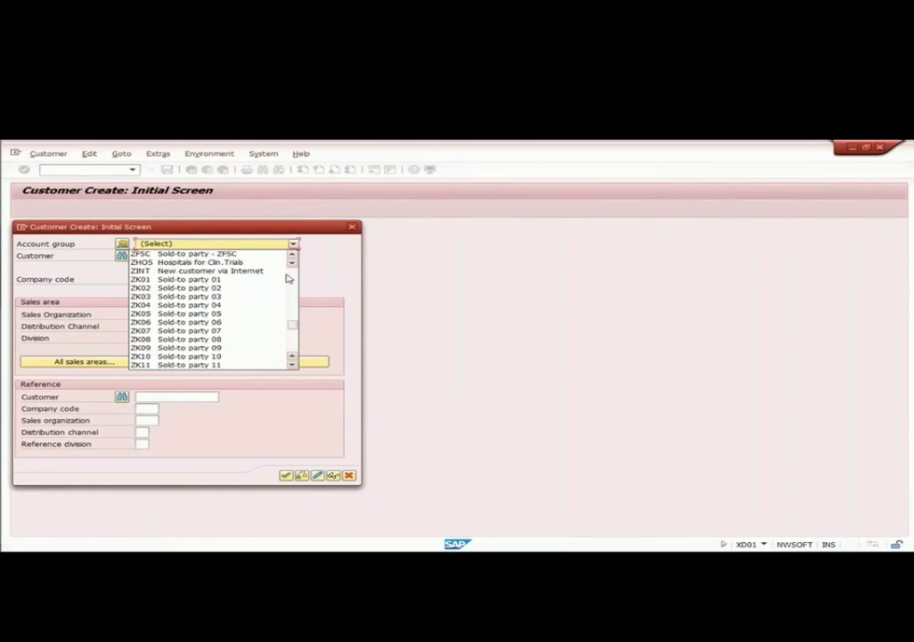
left_click(267, 281)
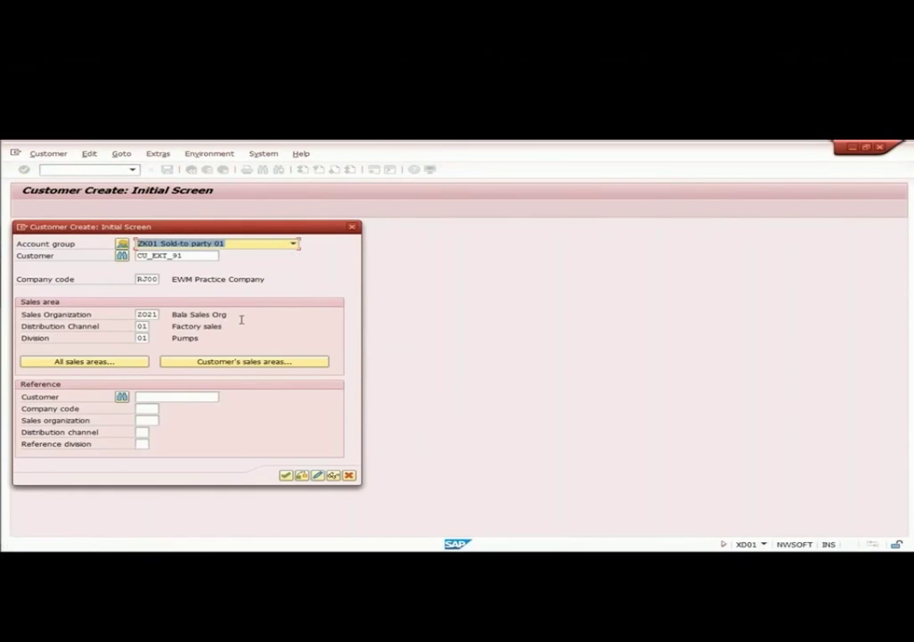
key("Tab")
key("Tab")
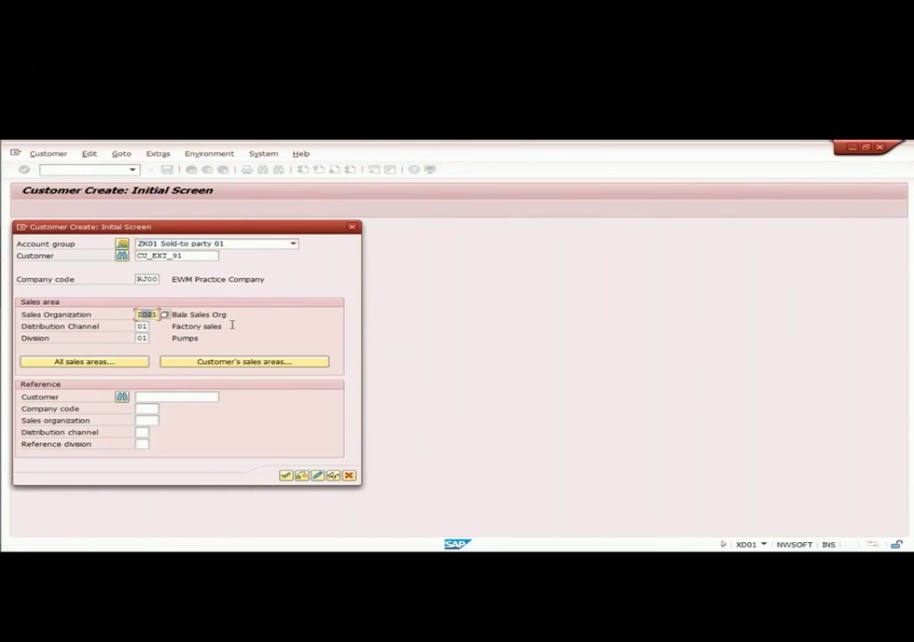
type("ZS00")
left_click(227, 366)
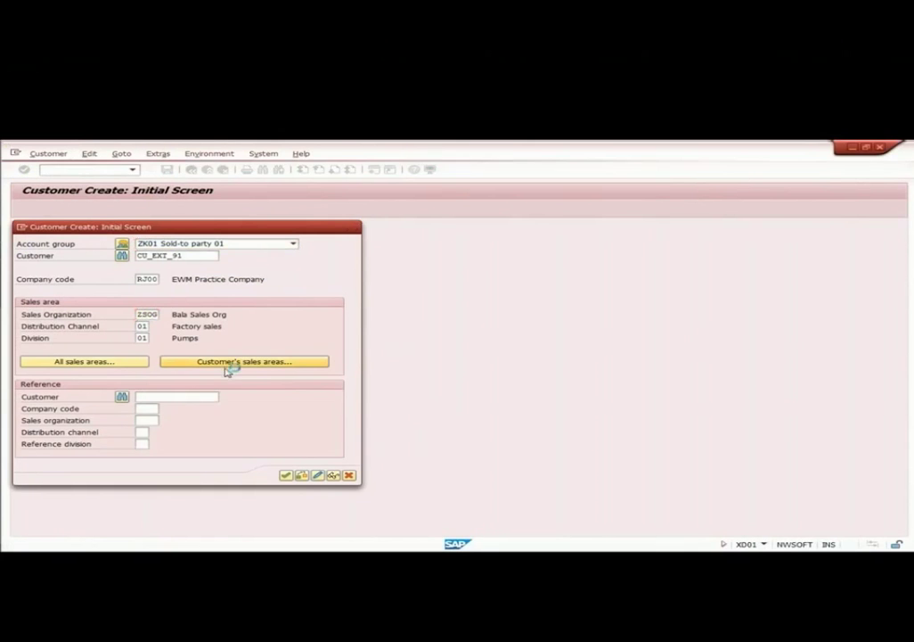
key("Return")
Choose title Company and select the External Customer description in Excel cell D26.
left_click(187, 301)
left_click(174, 307)
left_click(159, 308)
key("alt+Tab")
key("alt+Tab")
key("alt+Tab")
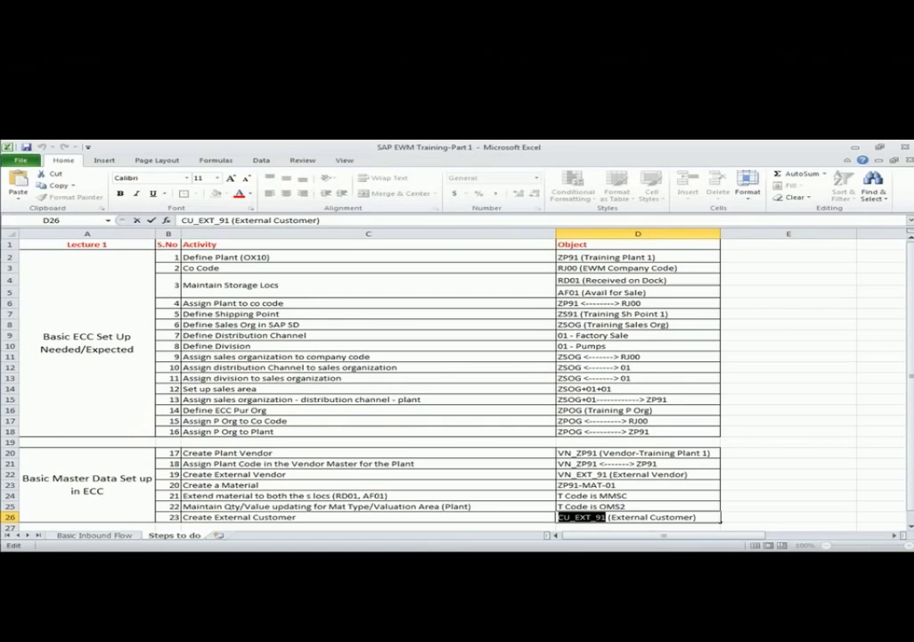
left_click_drag(695, 517, 611, 517)
key("alt+Tab")
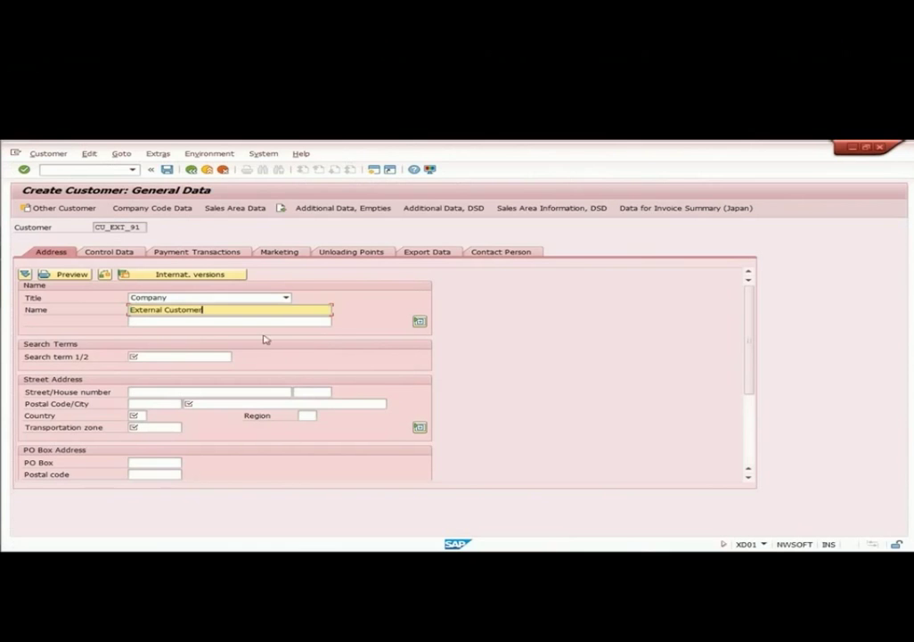
Enter search term Training and make the name External Customer 1.
left_click(187, 356)
type("Training")
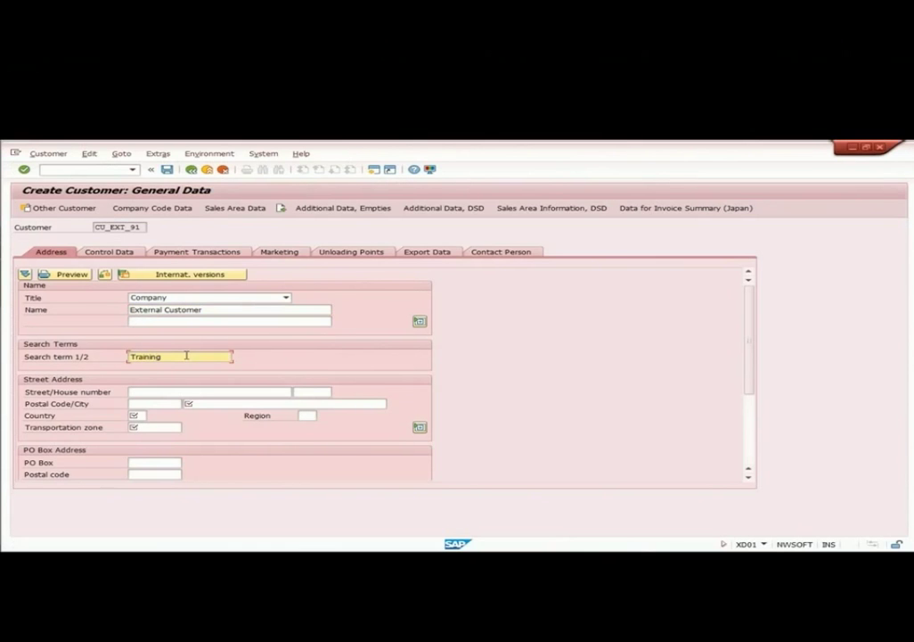
left_click(205, 309)
type("1")
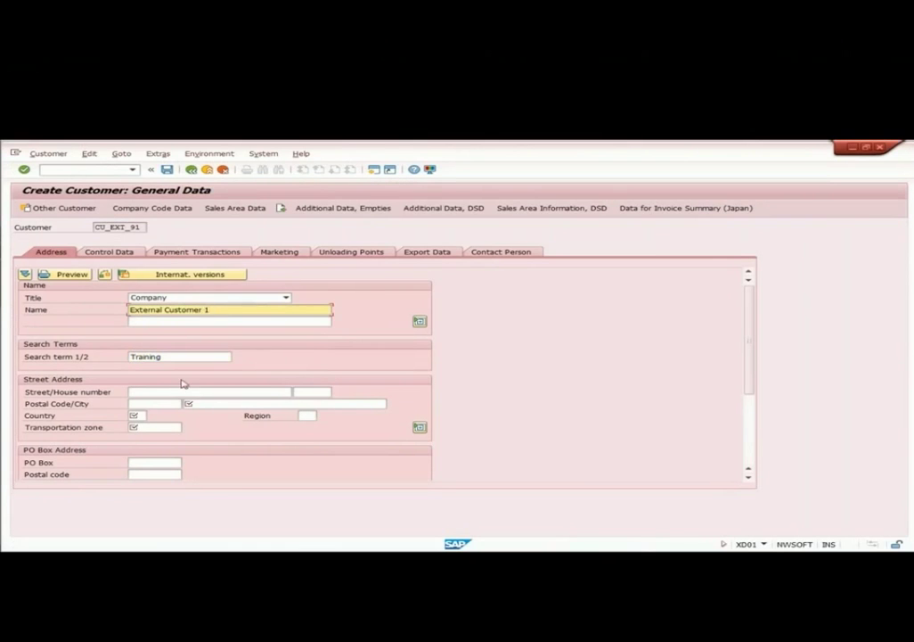
Enter the customer's street, house number, postal code and city Hamburg.
left_click(159, 392)
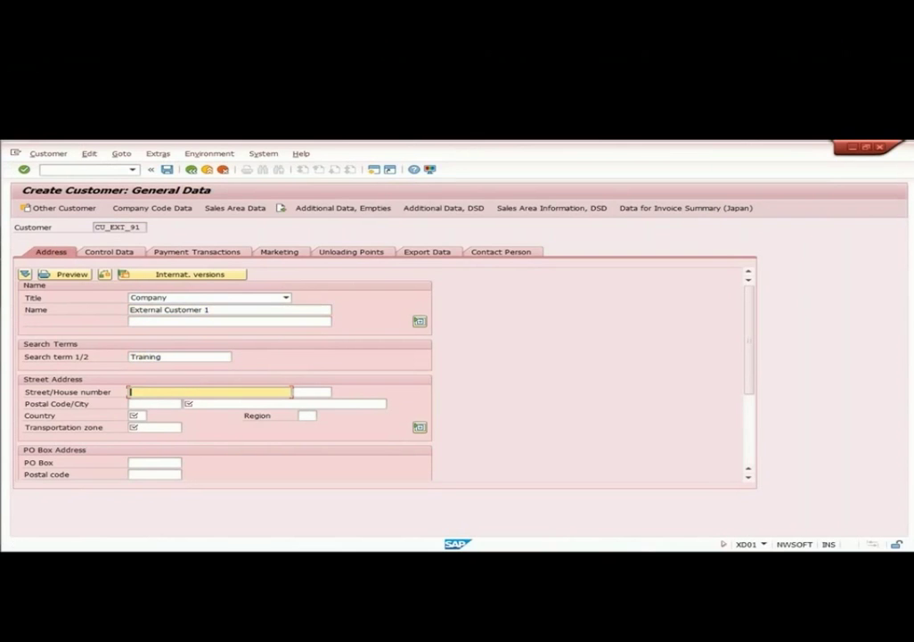
type("Wilkinson Enclave")
left_click(308, 393)
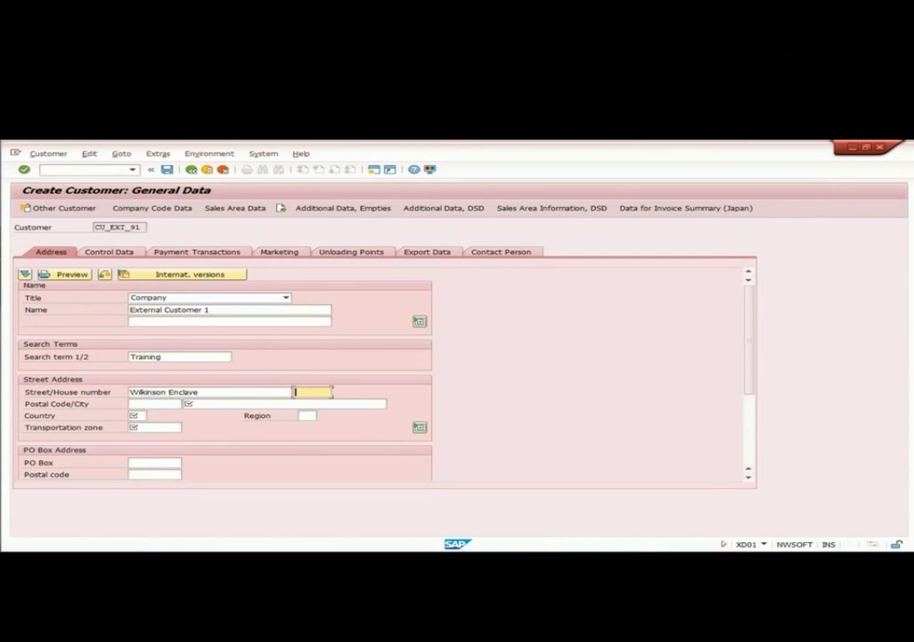
type("67")
left_click(147, 403)
type("222")
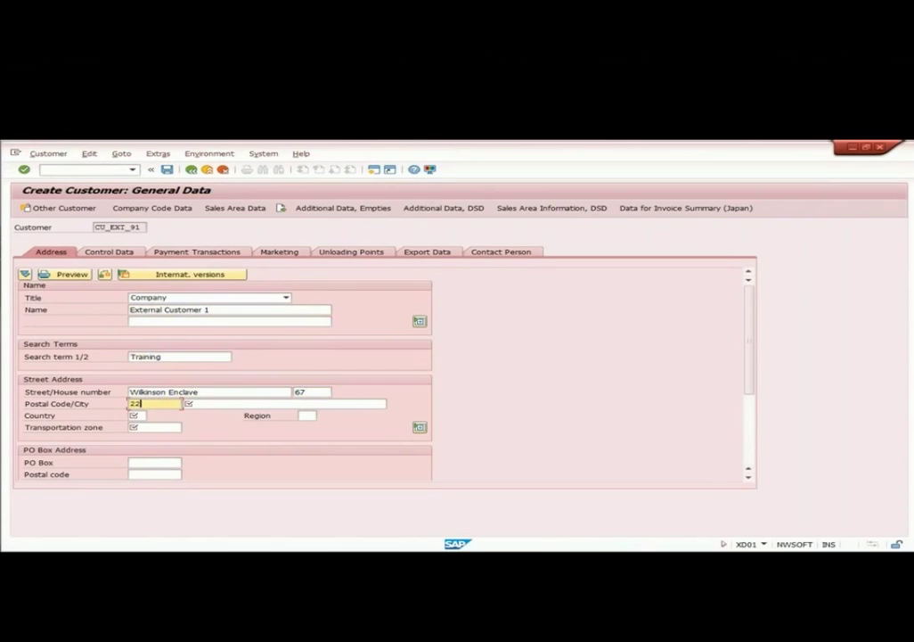
type("90")
left_click(231, 404)
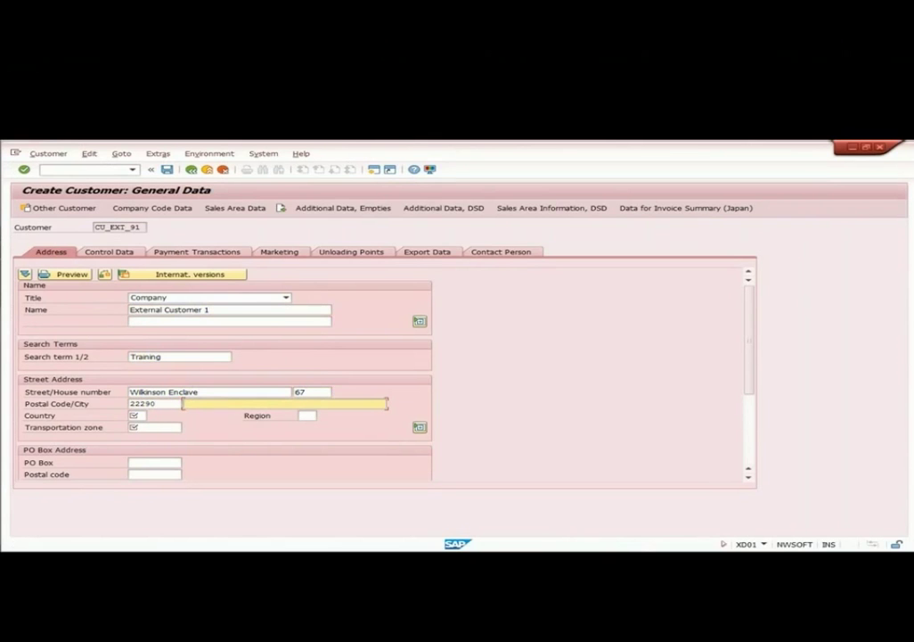
type("Hamburg")
Set country DE, region 02 and transportation zone TM_DE, then validate the address.
key("Tab")
type("DE")
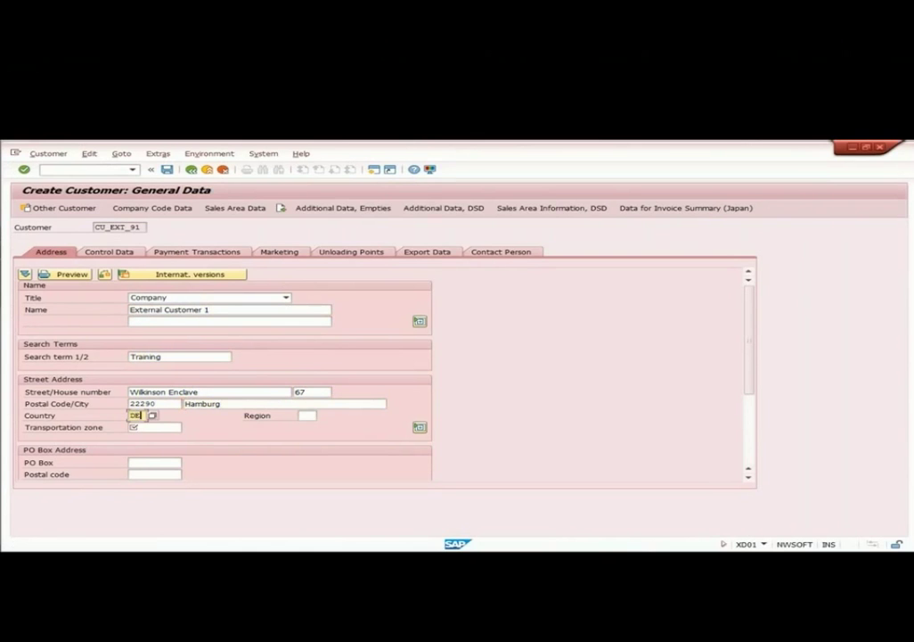
key("Tab")
type("02")
key("Tab")
left_click(188, 427)
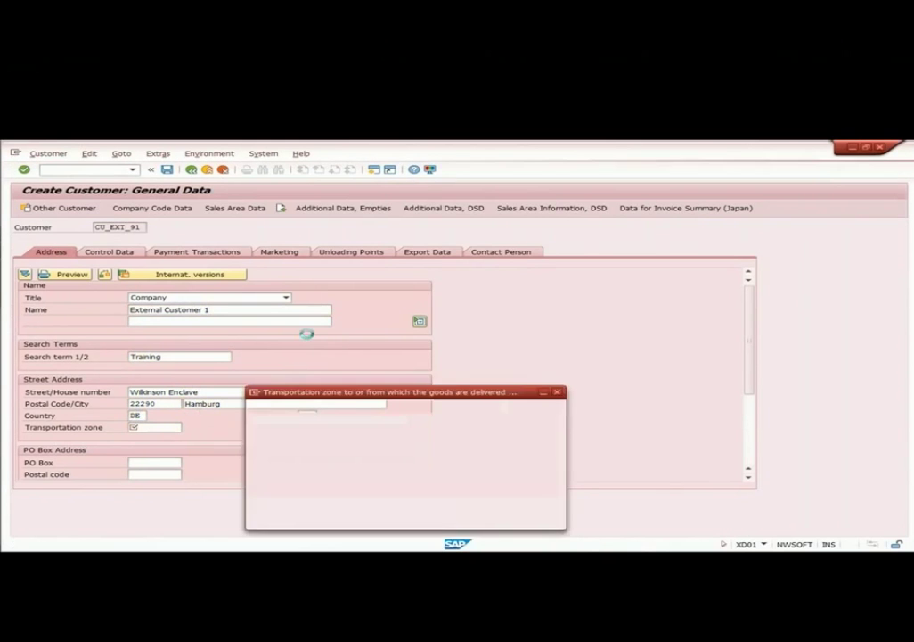
double_click(281, 436)
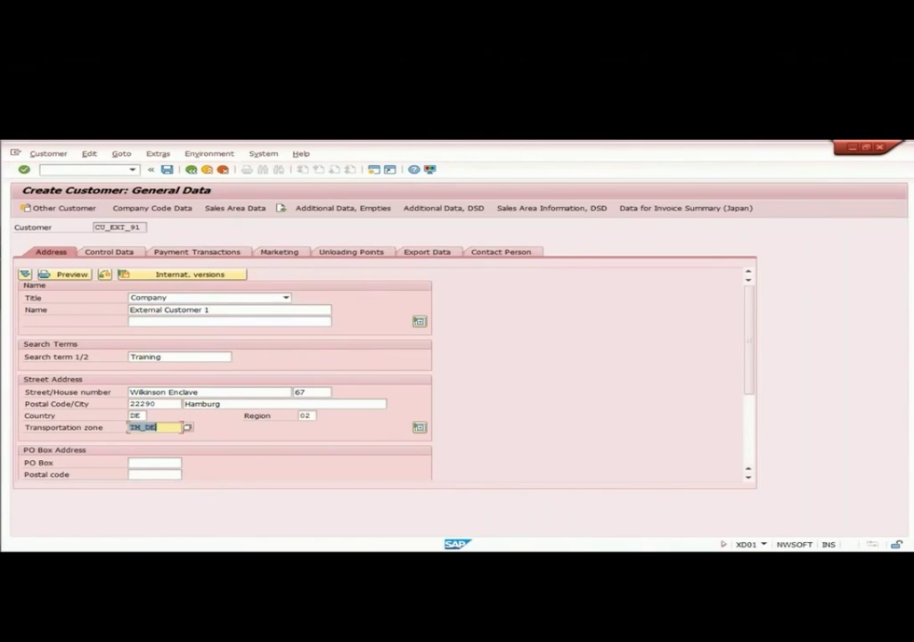
key("Return")
Set reconciliation account 140000 and shipping condition 01 for customer CU_EXT_91.
left_click(149, 209)
type("140")
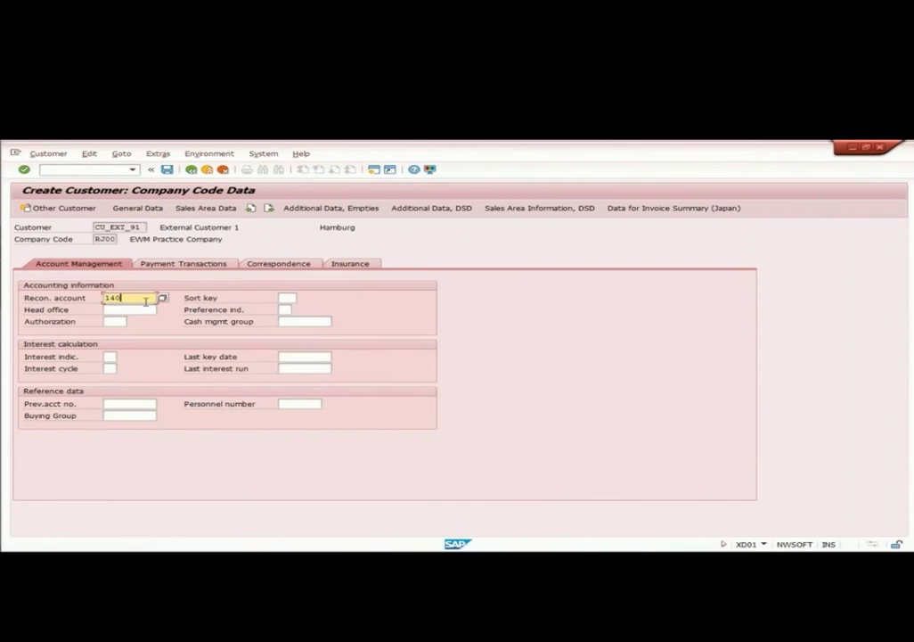
type("000")
left_click(207, 208)
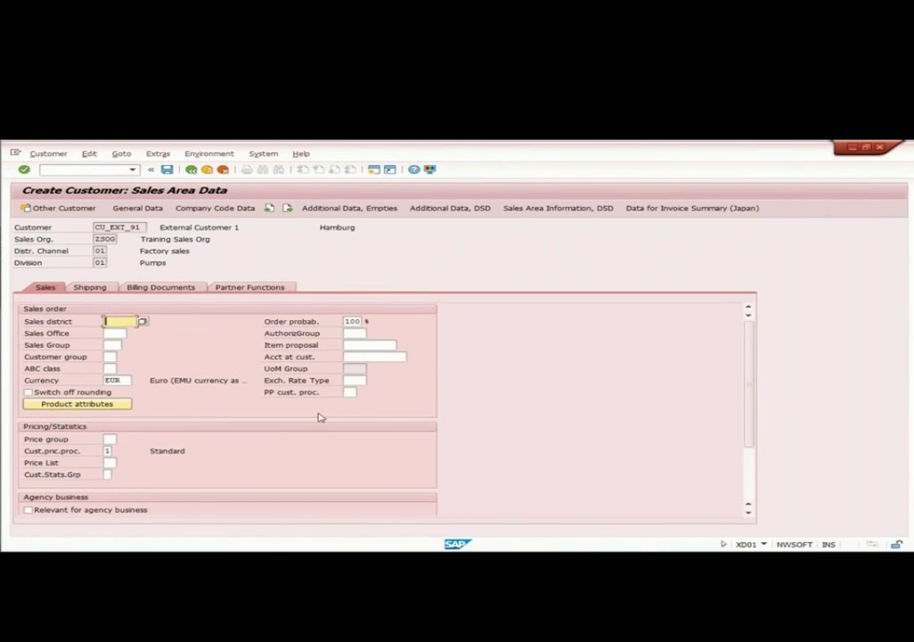
left_click(104, 289)
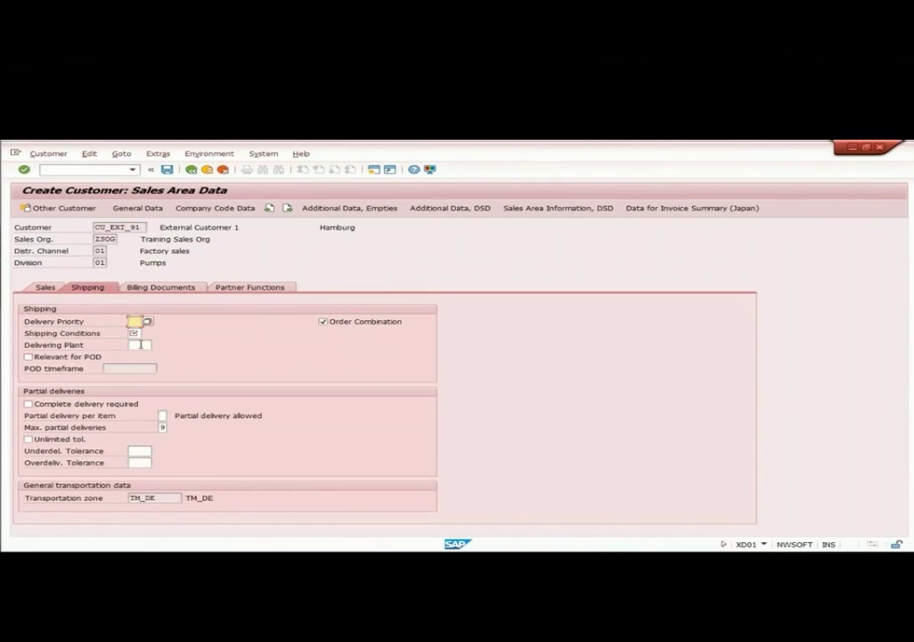
key("Tab")
type("01")
In billing data, set Incoterms EXW 'Ex Works' and payment terms 0001.
left_click(157, 291)
left_click(122, 380)
type("EXW")
key("Tab")
type("Ex Works")
left_click(130, 392)
type("0001")
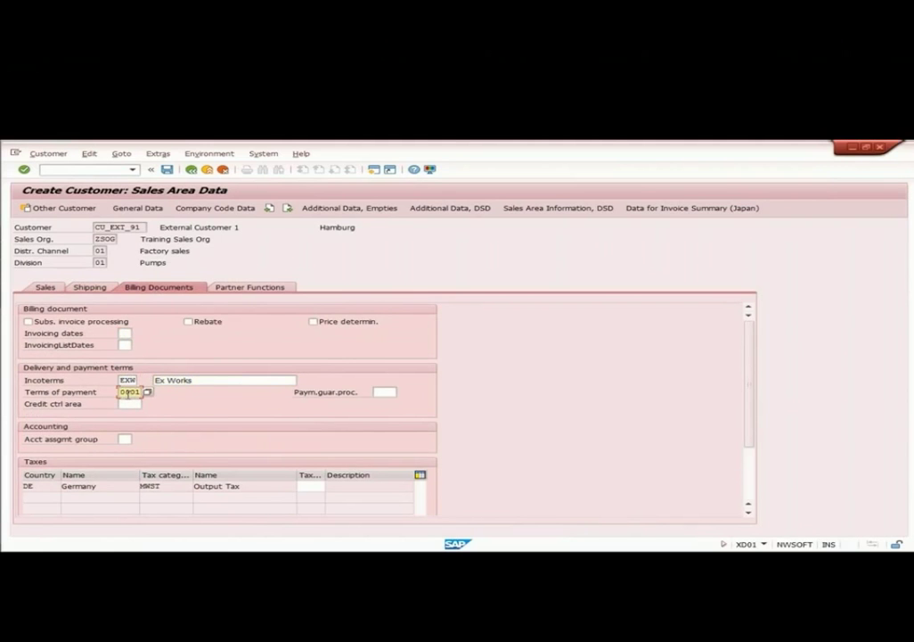
Enter tax classification 1, review the partner functions, and save the new customer.
left_click(308, 485)
type("1")
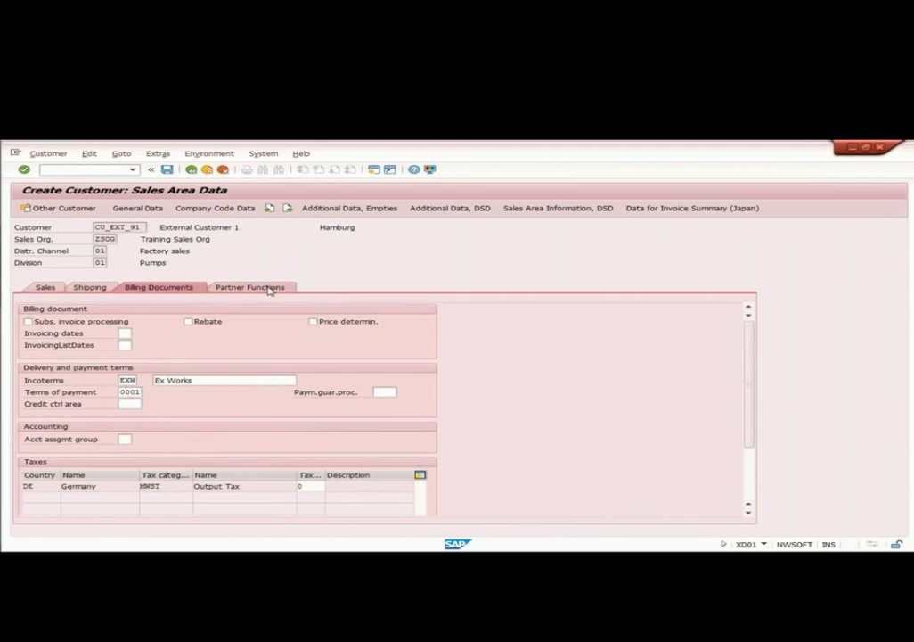
left_click(267, 287)
left_click(167, 169)
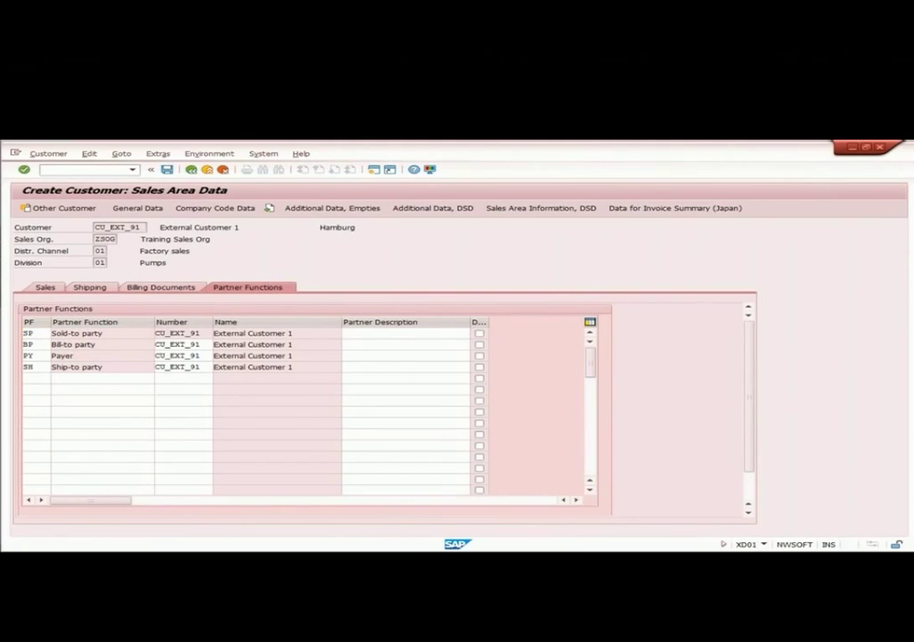
key("ctrl+s")
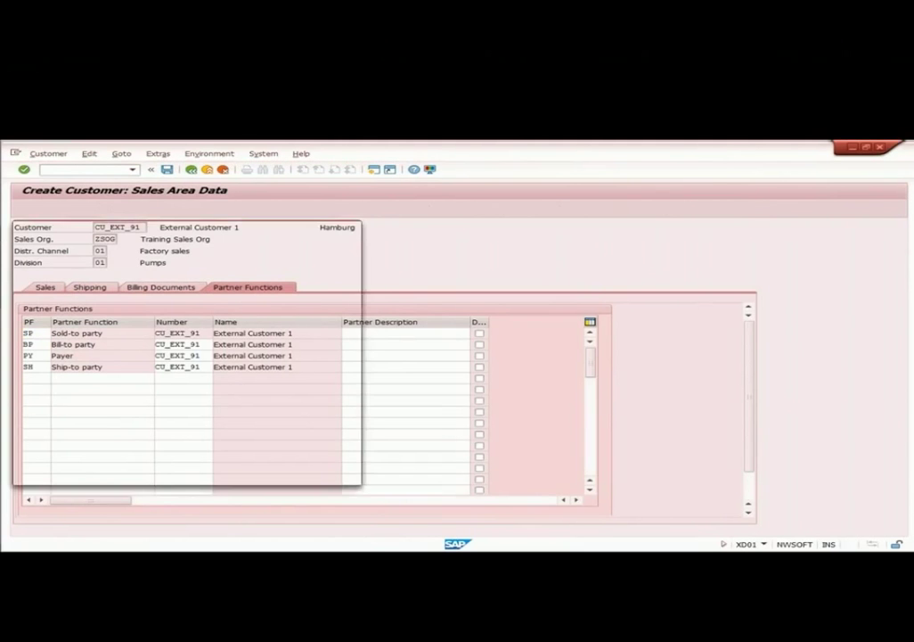
Finish editing checklist cell D26 for step 23 and scroll down the sheet.
key("Return")
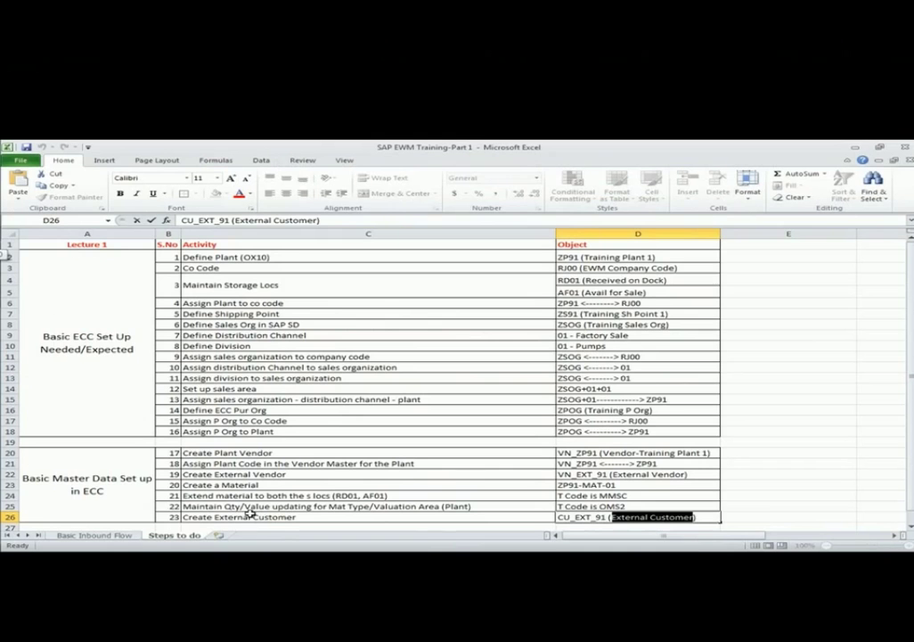
left_click(250, 513)
scroll(250, 513, "down", 1)
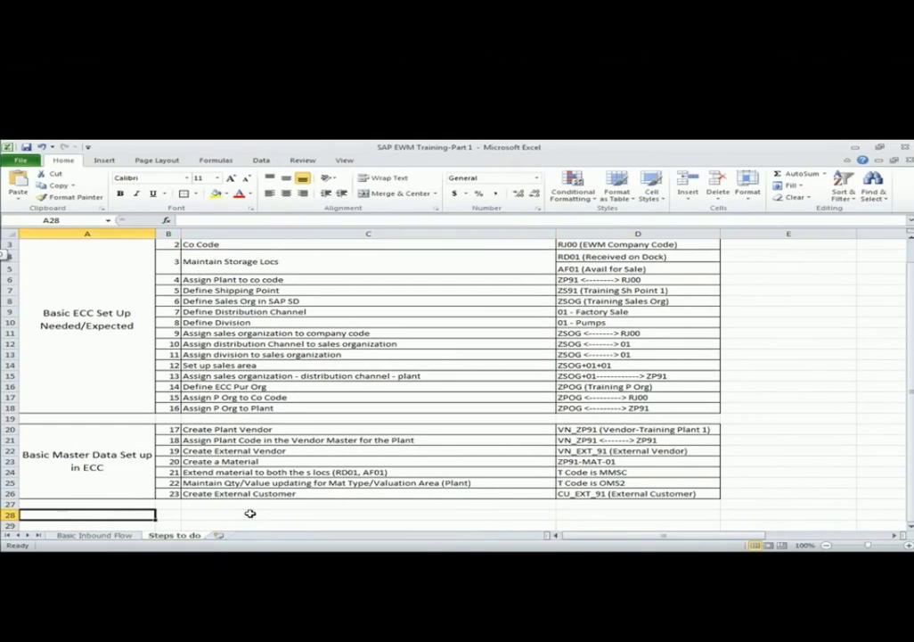